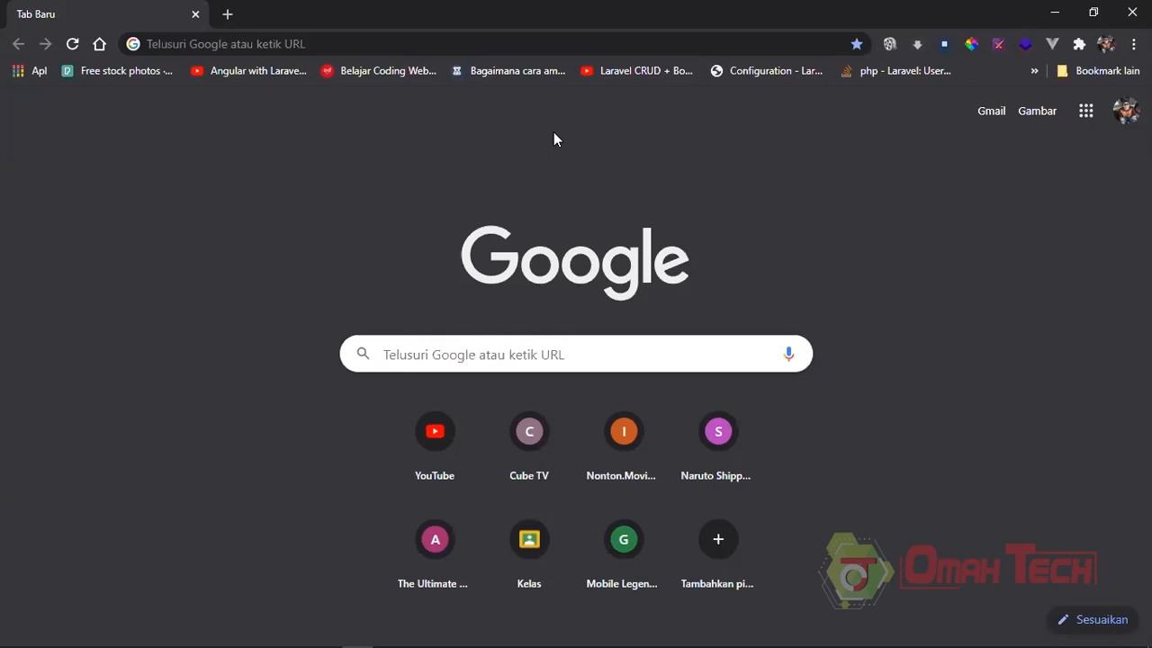
pyautogui.hotkey('alt', 'Tab')
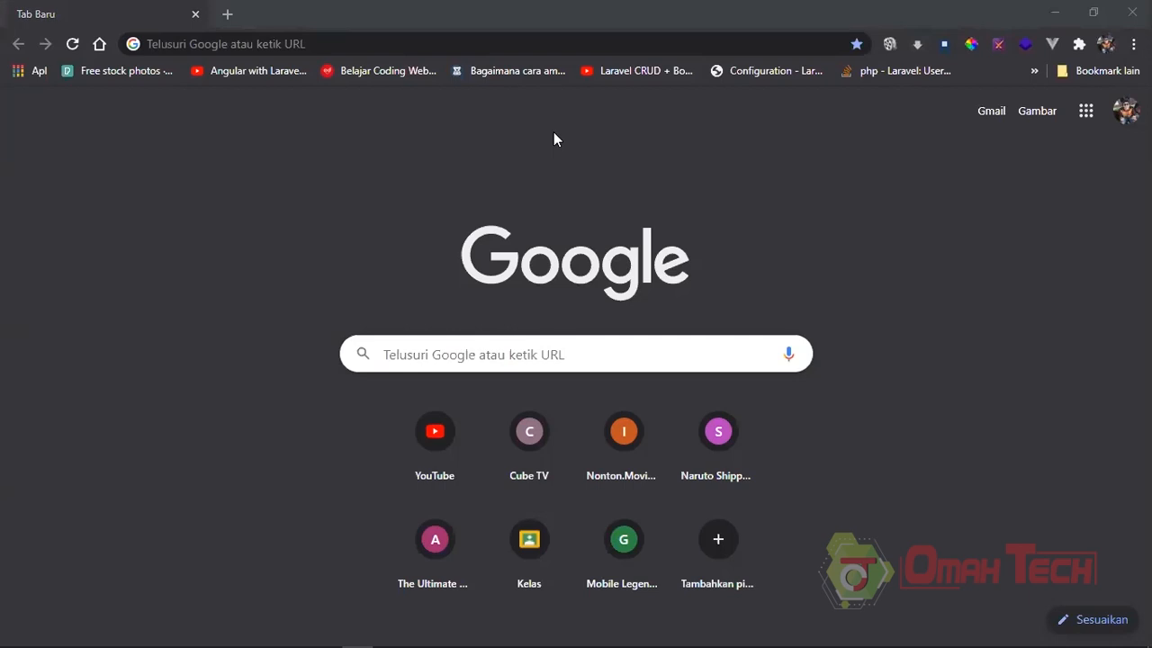
pyautogui.click(459, 193)
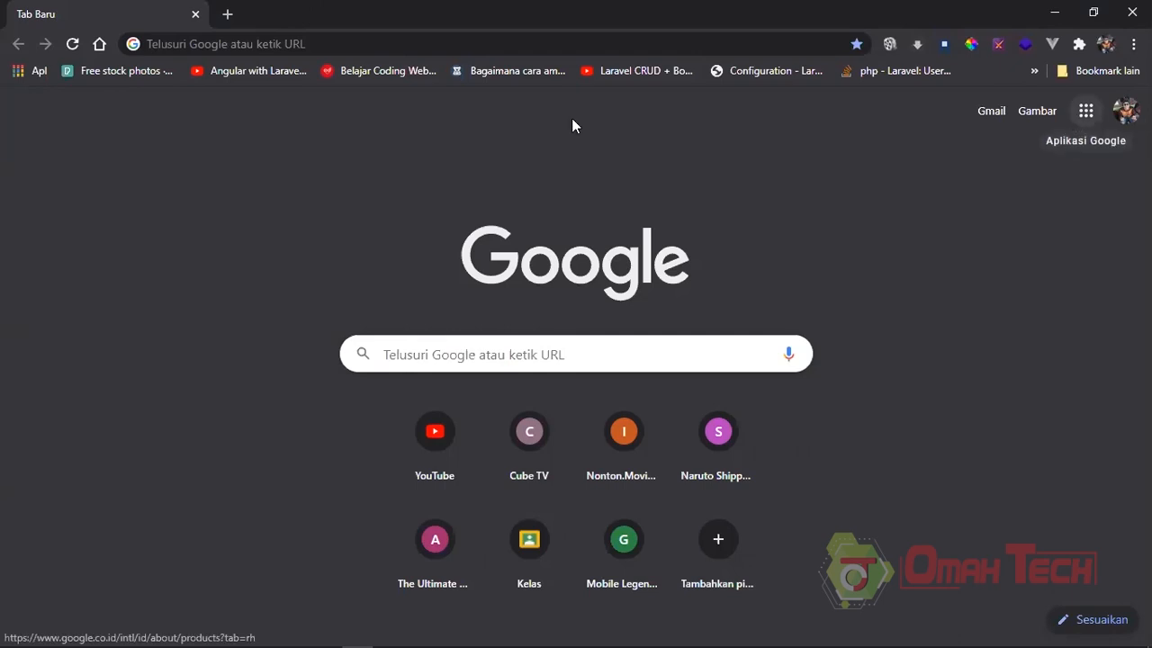
pyautogui.click(247, 47)
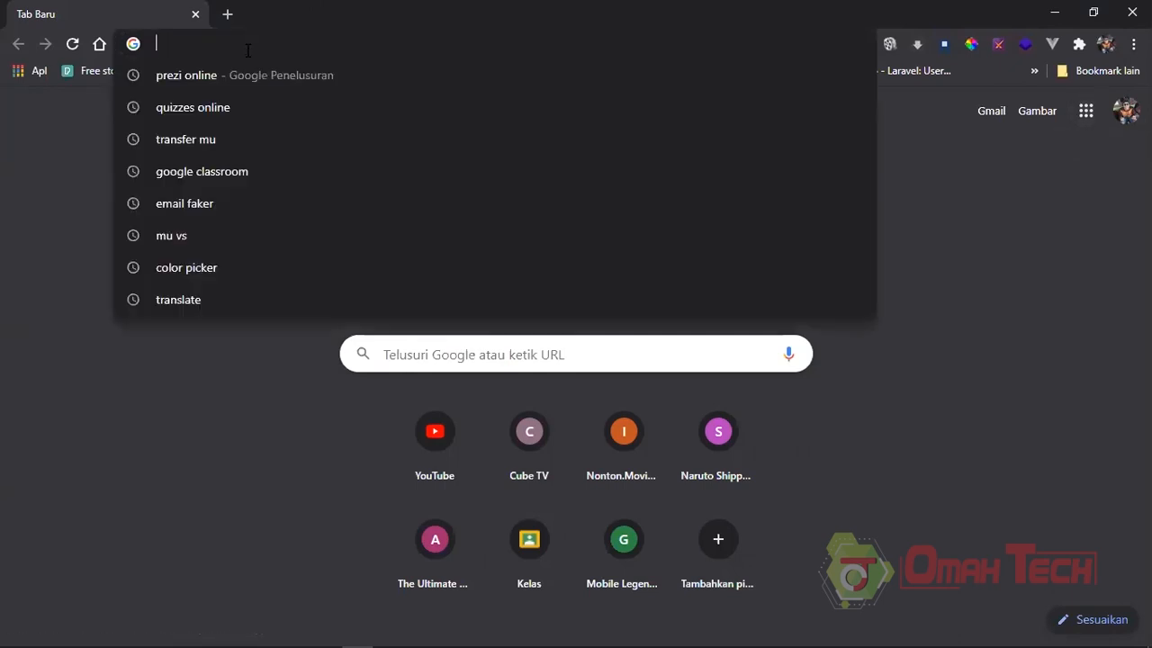
pyautogui.click(360, 387)
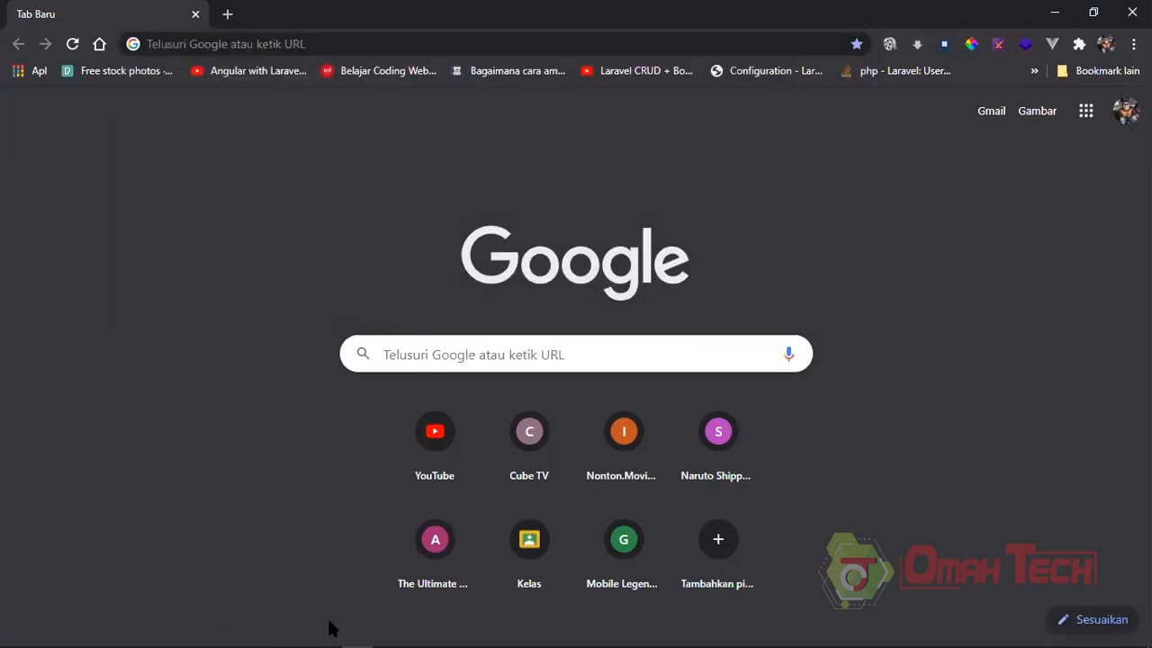
# Open the Google Classroom website at classroom.google.com.
pyautogui.hotkey('ctrl', 'l')
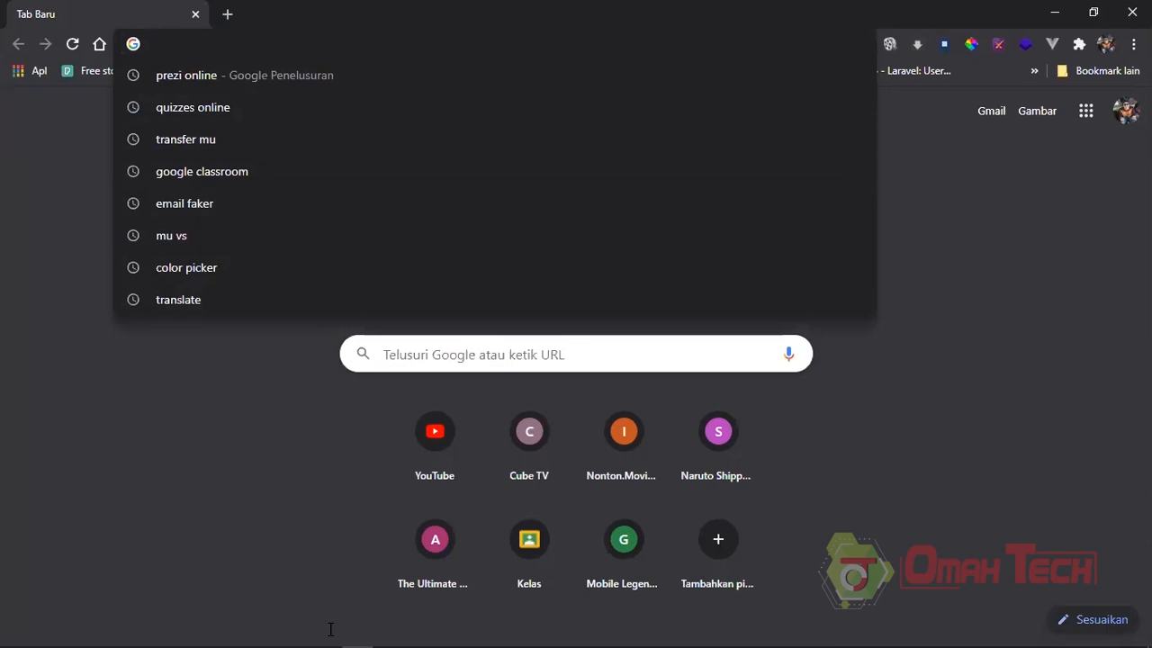
pyautogui.write('c')
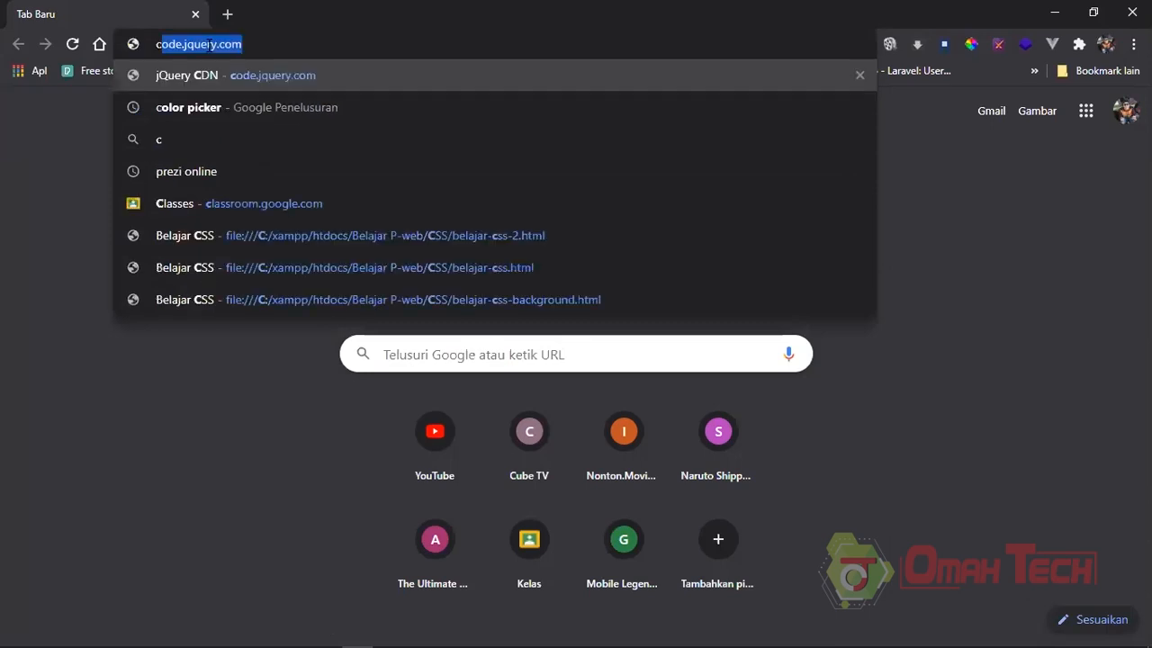
pyautogui.write('l')
pyautogui.press('Return')
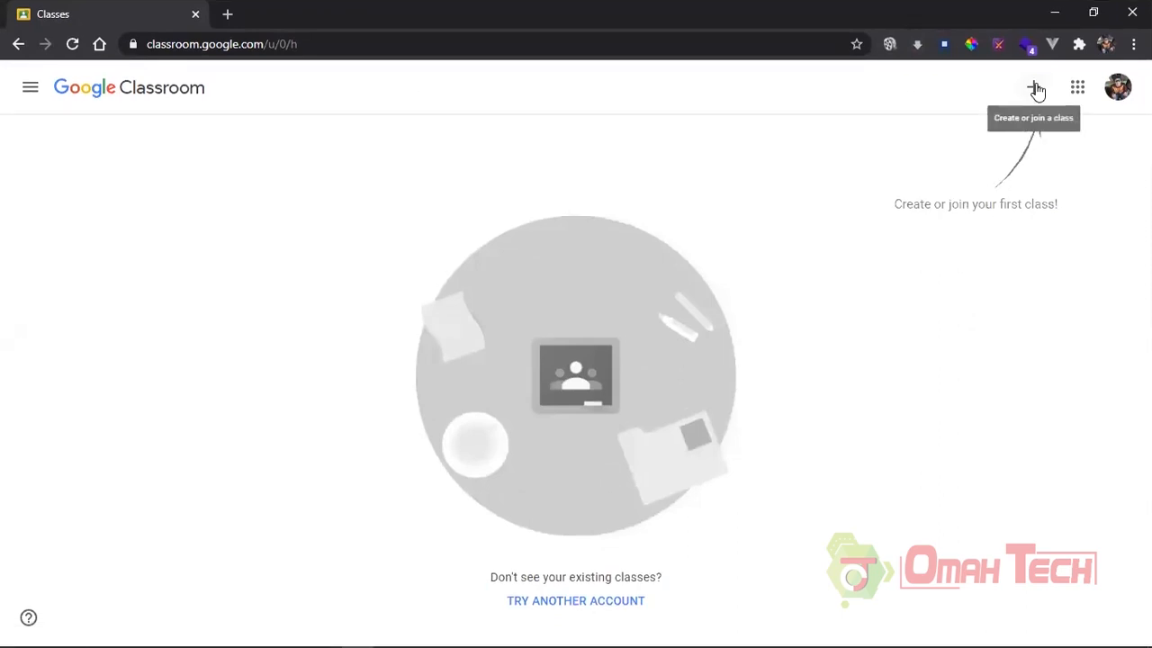
# Start creating a new class and accept the notice that Classroom is not being used at a school with students.
pyautogui.click(1034, 88)
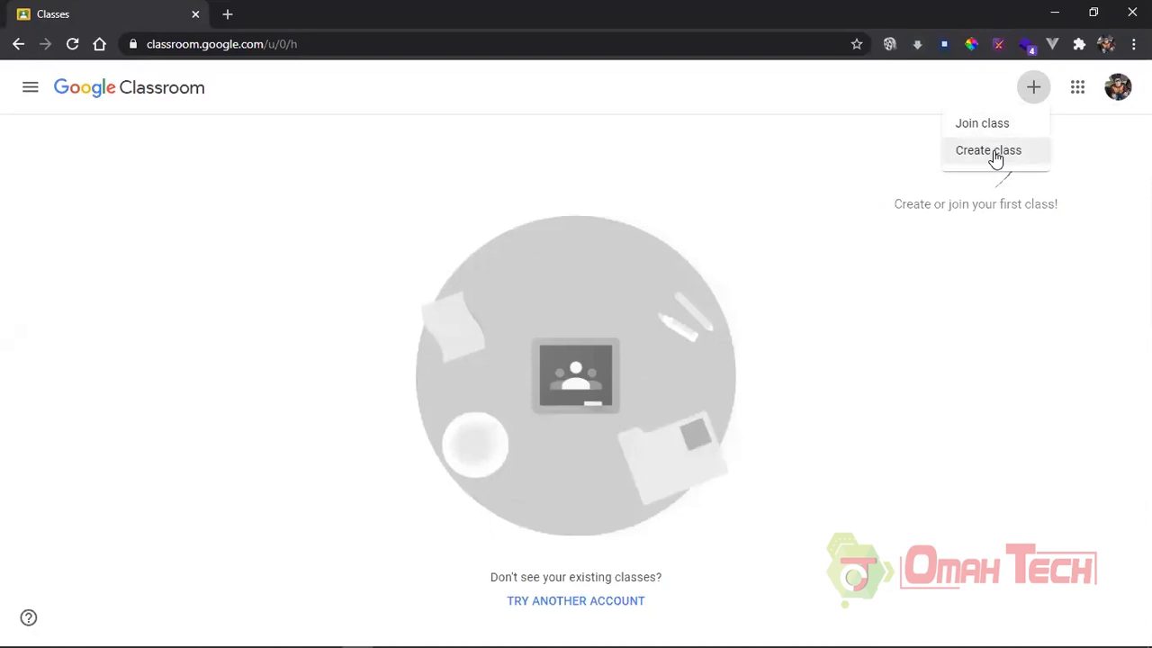
pyautogui.click(982, 153)
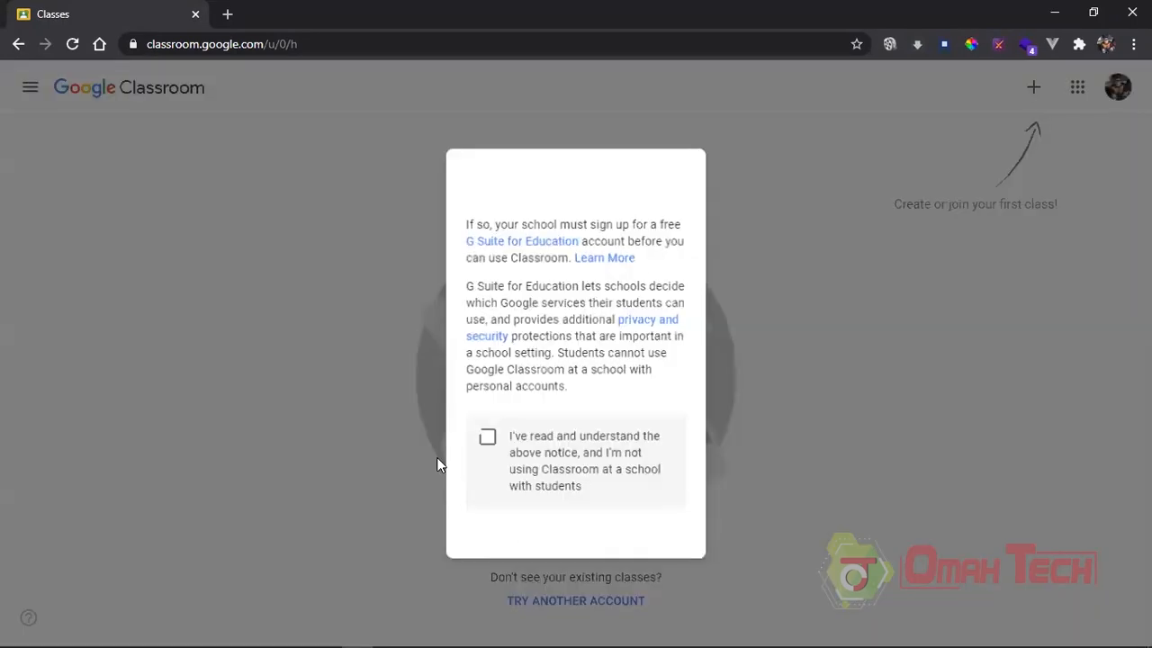
pyautogui.click(530, 437)
pyautogui.click(674, 543)
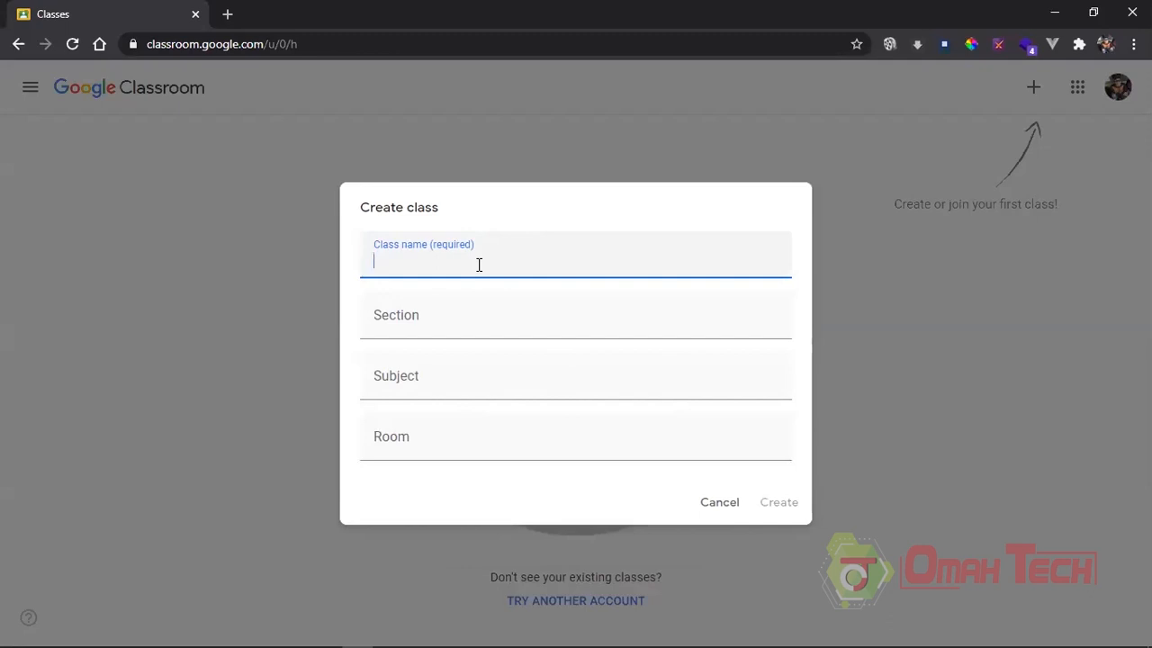
# Create the class "Pendidikan agama Islam kelas 6" with section, subject and room left blank, and dismiss the invitation tip.
pyautogui.write('Pendidikan ')
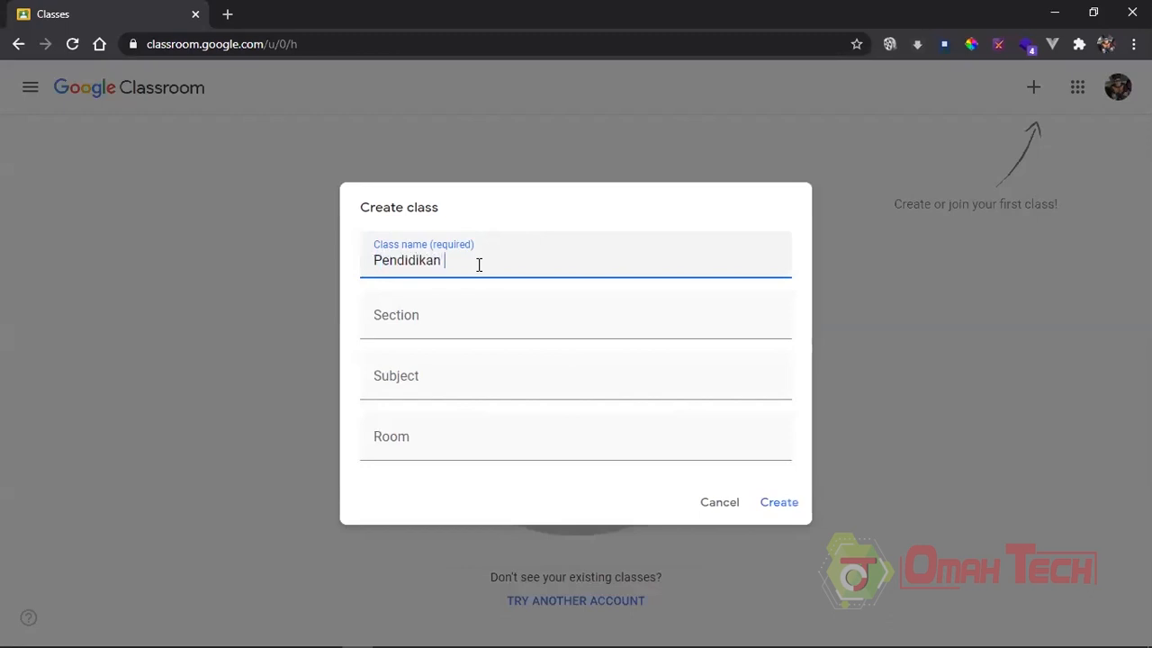
pyautogui.write('agama Islam kelas 6')
pyautogui.click(435, 328)
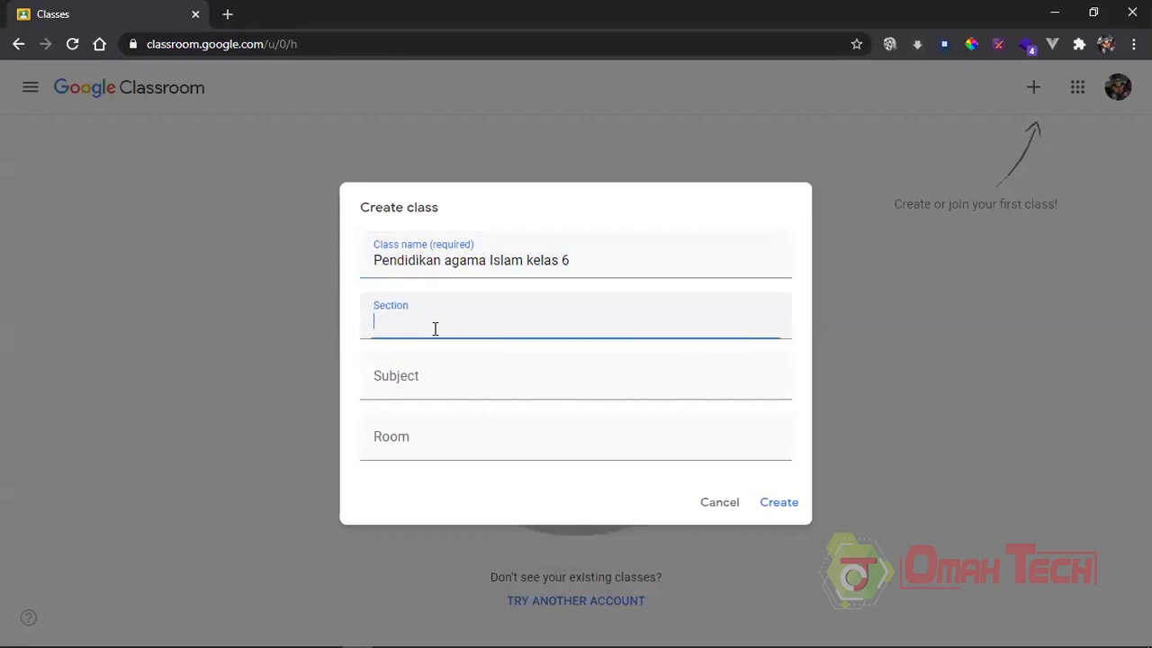
pyautogui.click(442, 392)
pyautogui.click(410, 429)
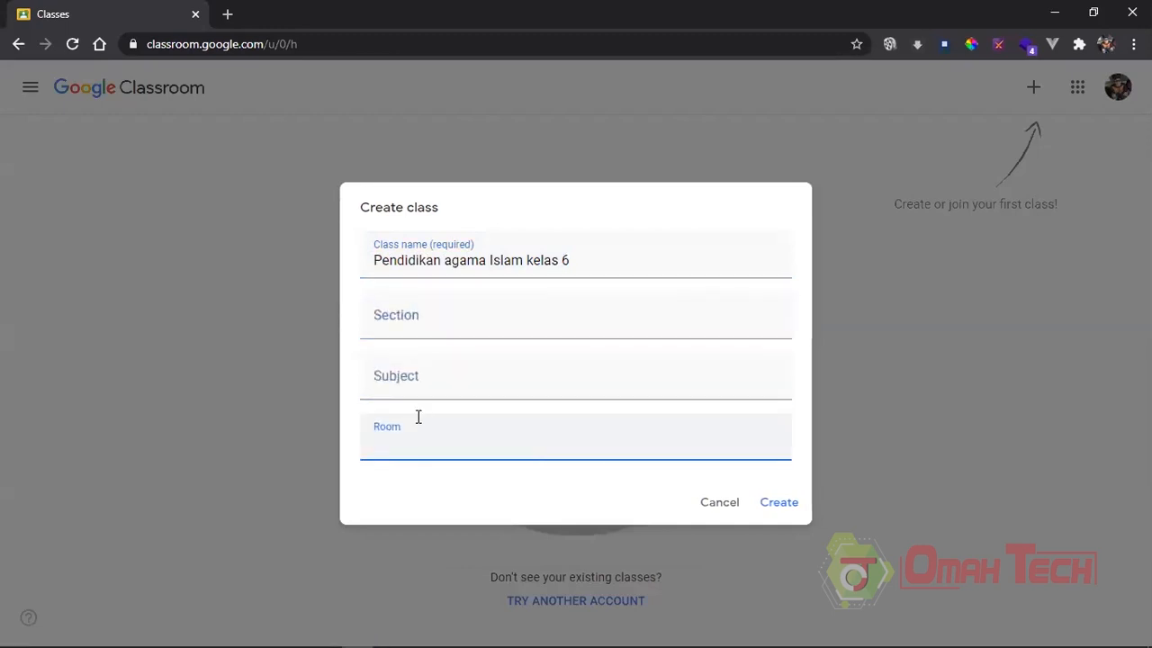
pyautogui.click(422, 316)
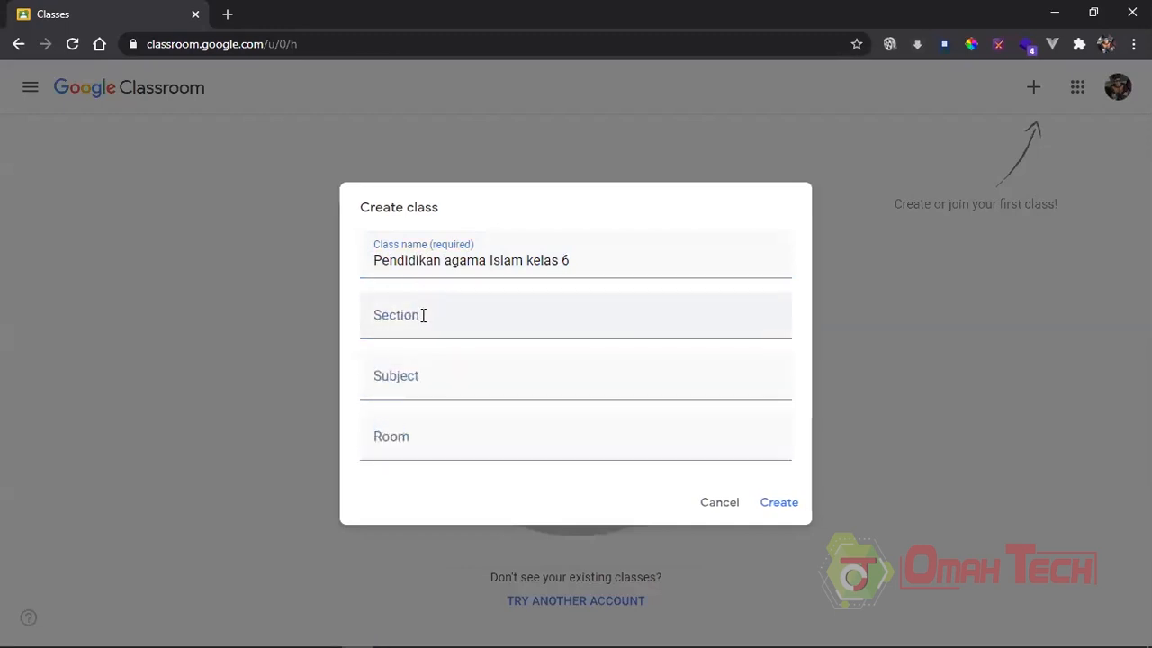
pyautogui.click(788, 509)
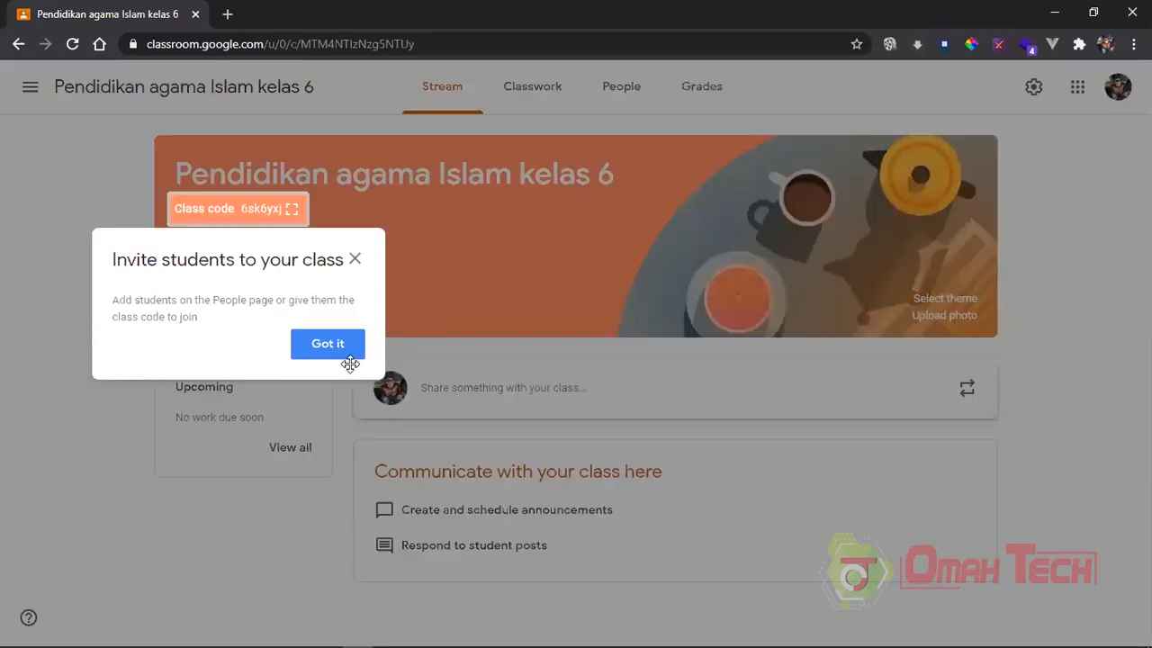
pyautogui.click(335, 348)
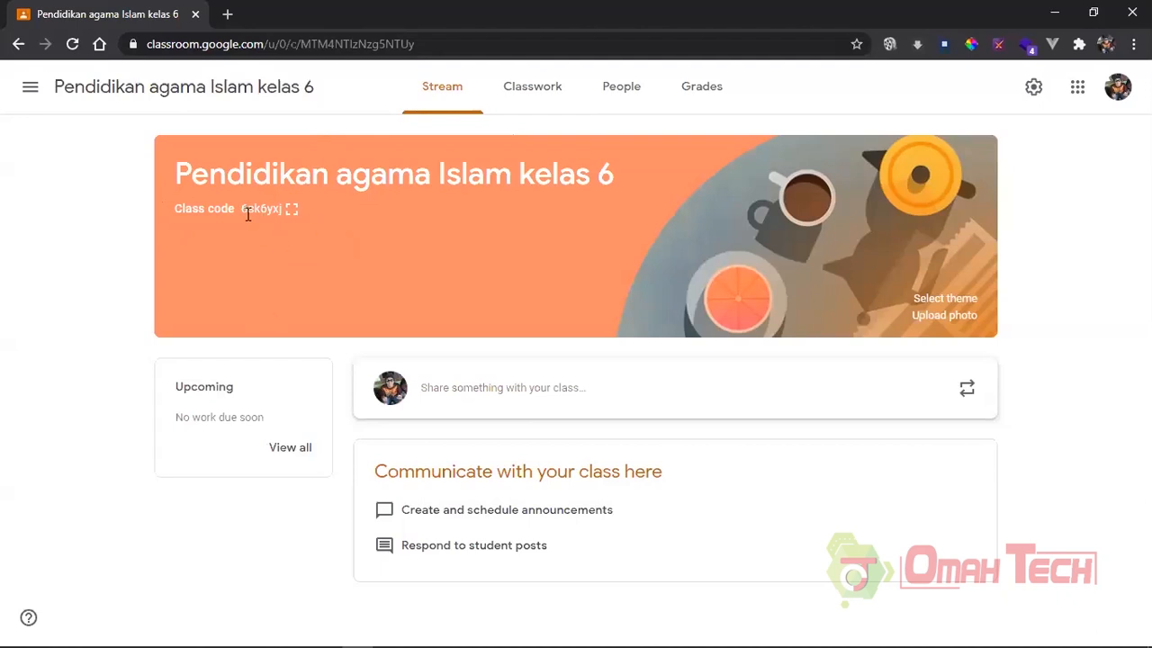
# Start a new assignment in the classwork of the class.
pyautogui.moveTo(243, 208); pyautogui.dragTo(439, 244)
pyautogui.click(537, 99)
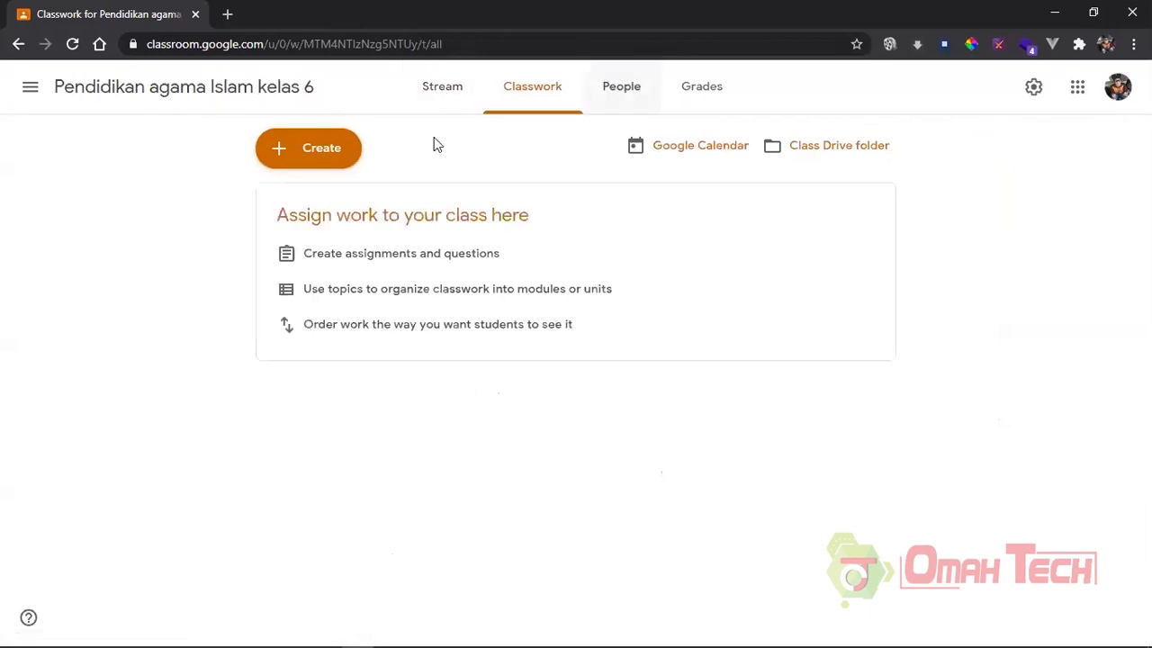
pyautogui.click(309, 160)
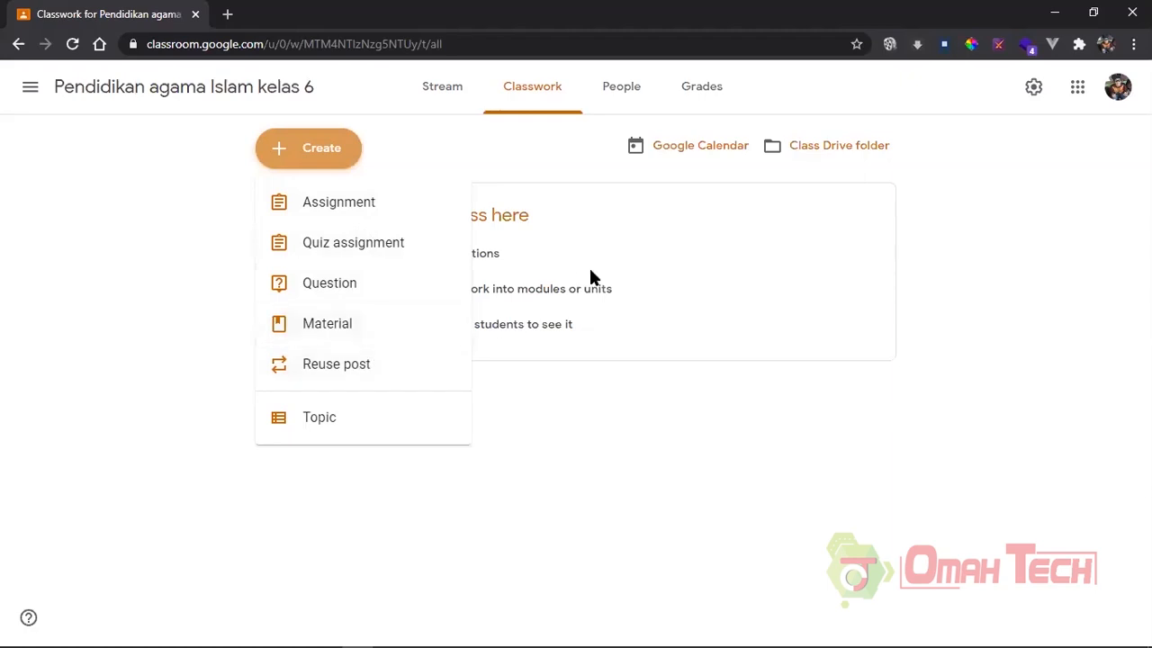
pyautogui.click(521, 167)
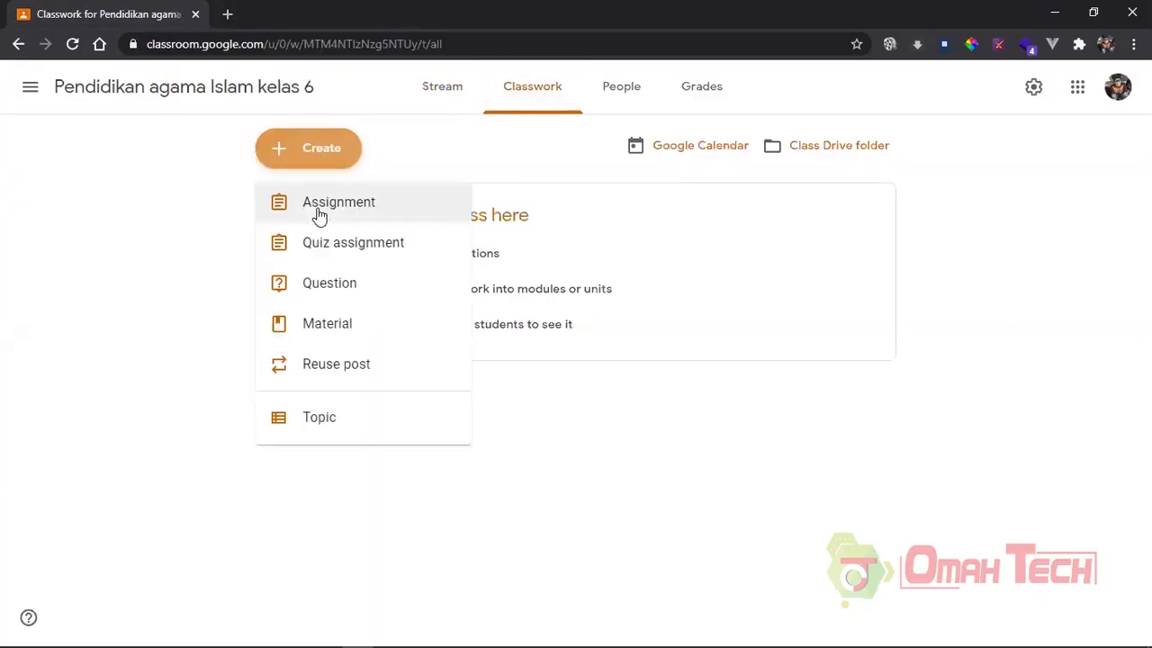
pyautogui.click(320, 216)
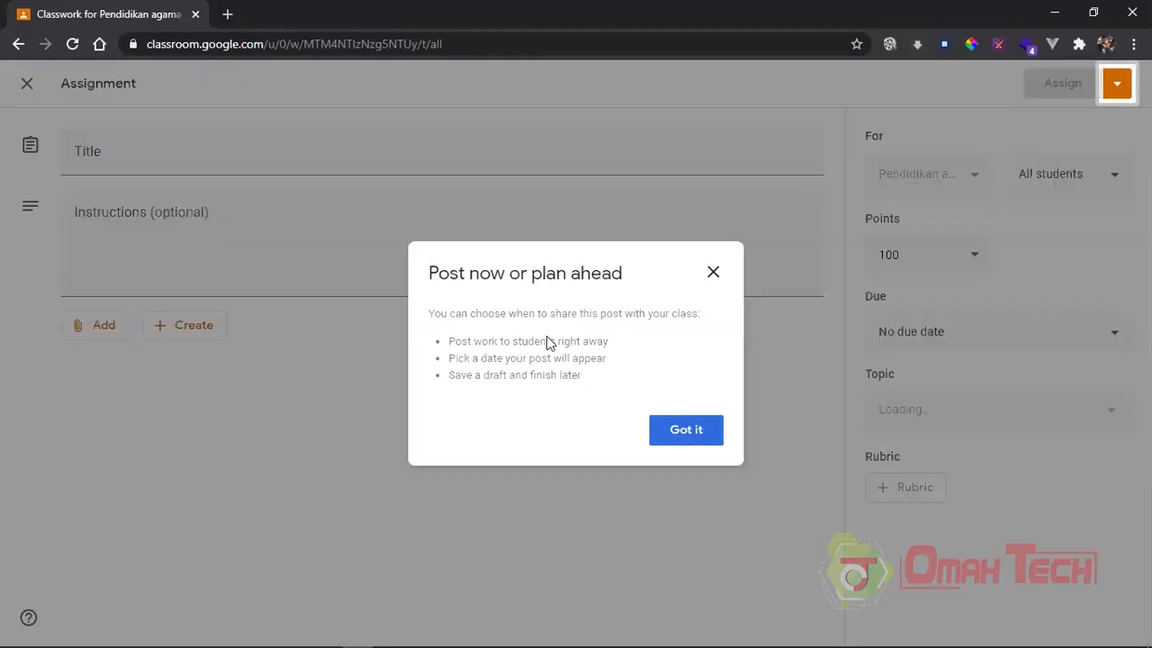
# Dismiss the posting tip and title the assignment "Pendidikan AGama islam".
pyautogui.click(320, 188)
pyautogui.write('Pendidika')
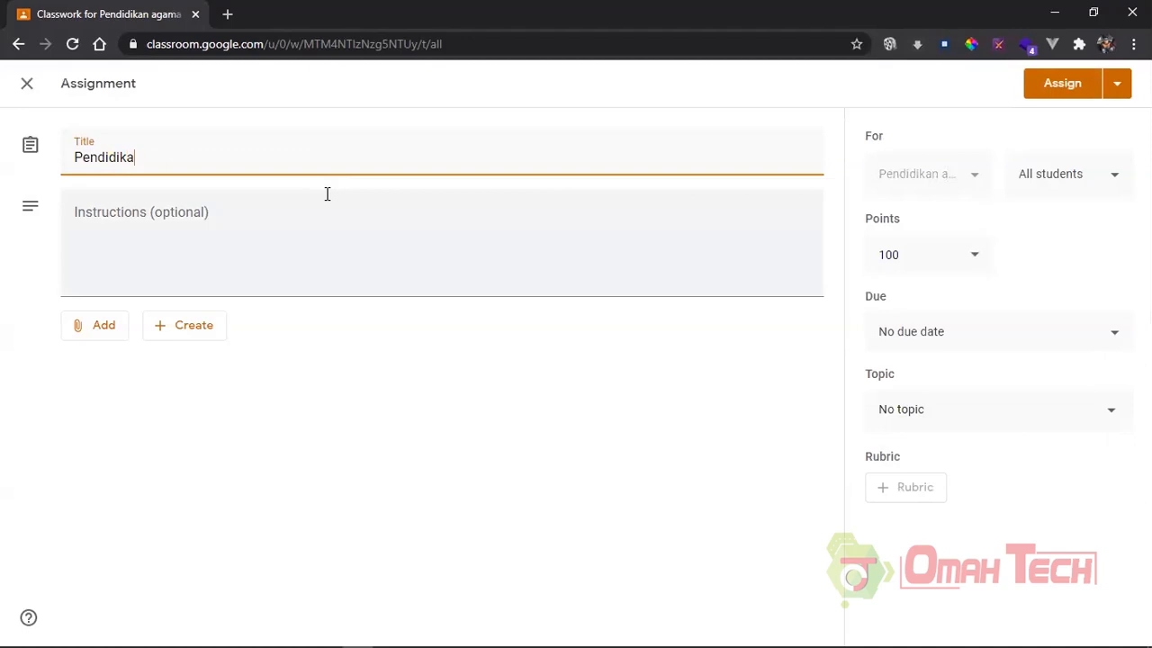
pyautogui.write('n AGama islam')
# Enter the assignment instructions "tugas untuk membuat artikel tentng sejarah islam".
pyautogui.click(256, 252)
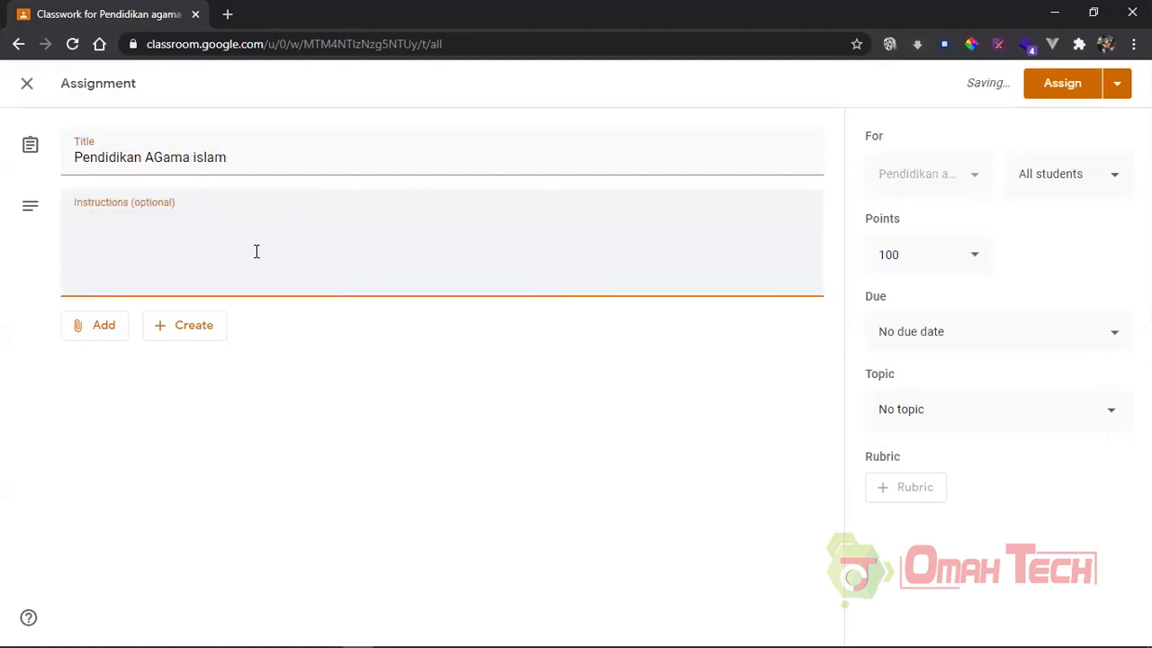
pyautogui.write('tuli')
pyautogui.press('BackSpace')
pyautogui.press('BackSpace')
pyautogui.press('BackSpace')
pyautogui.write('tug')
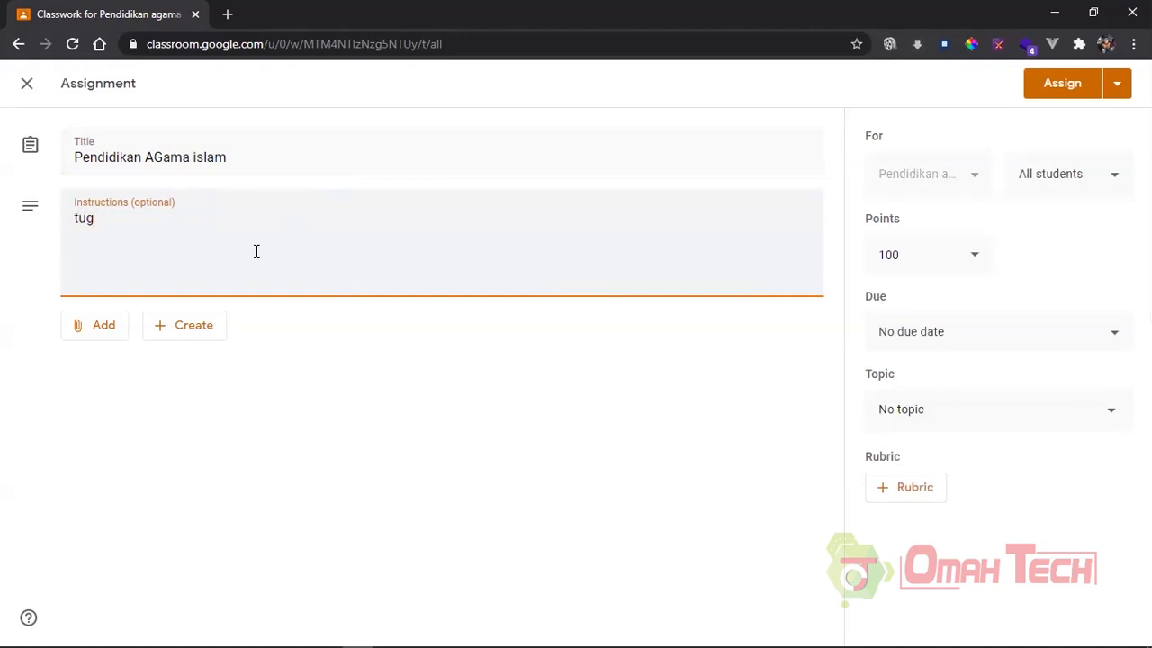
pyautogui.write('as untuk membuat a')
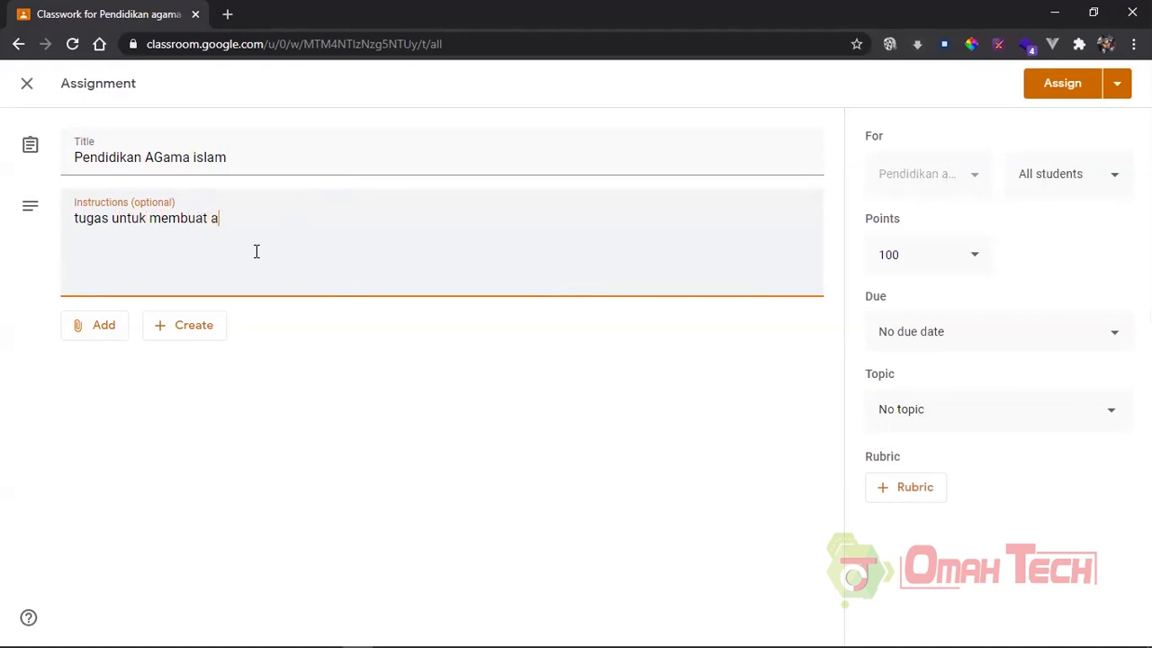
pyautogui.write('rtikel tentng sejarah ki')
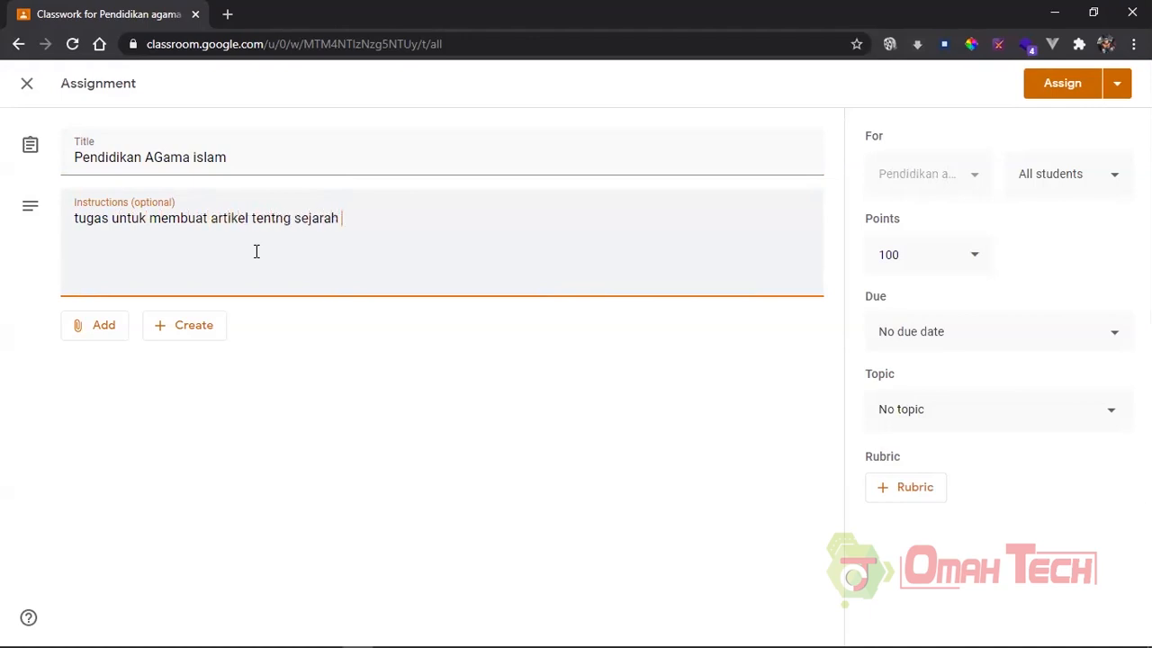
pyautogui.press('BackSpace')
pyautogui.press('BackSpace')
pyautogui.write('islam')
# Set the assignment's due date to Thursday, August 13, and check the available topic options without choosing one.
pyautogui.click(975, 334)
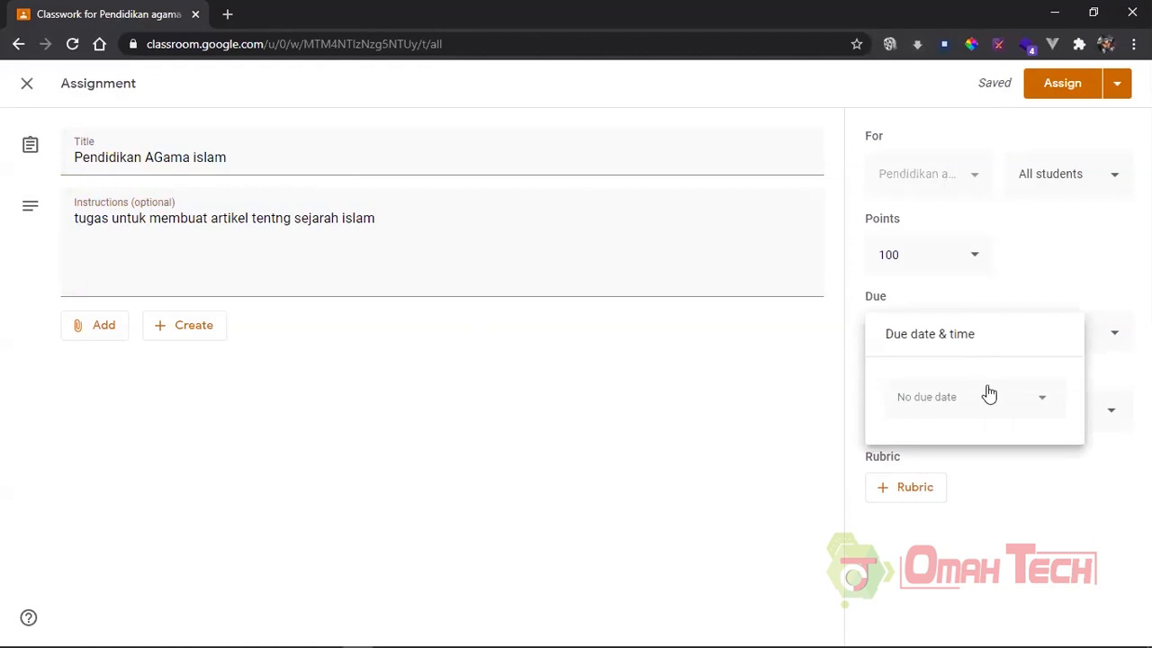
pyautogui.click(989, 394)
pyautogui.click(1010, 533)
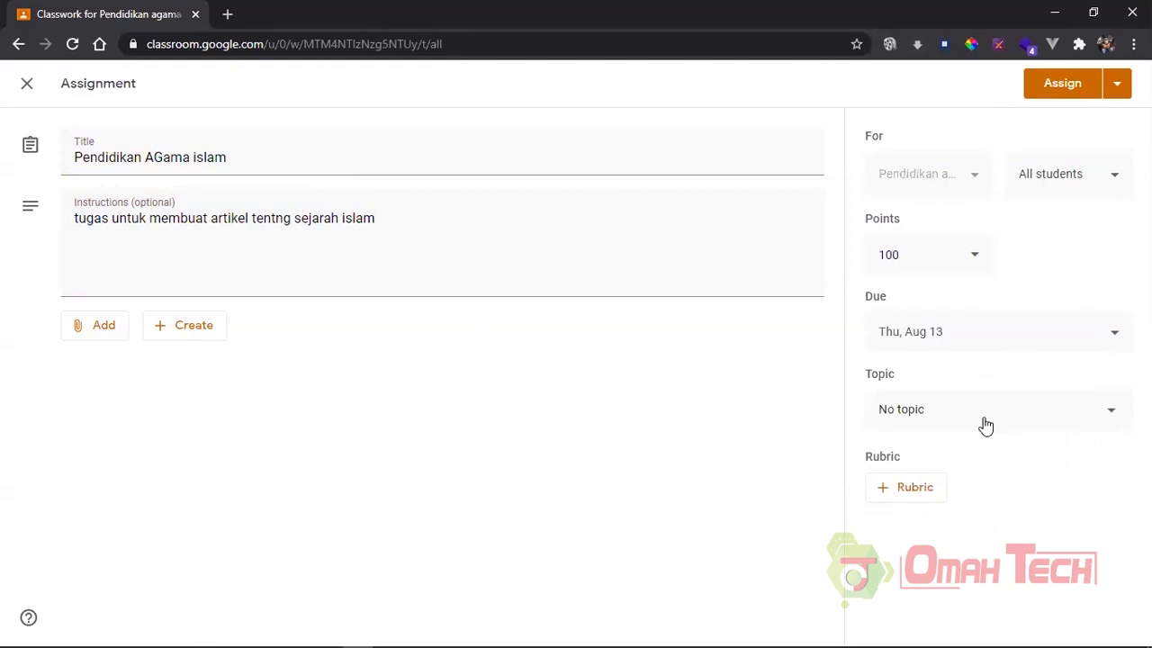
pyautogui.click(970, 423)
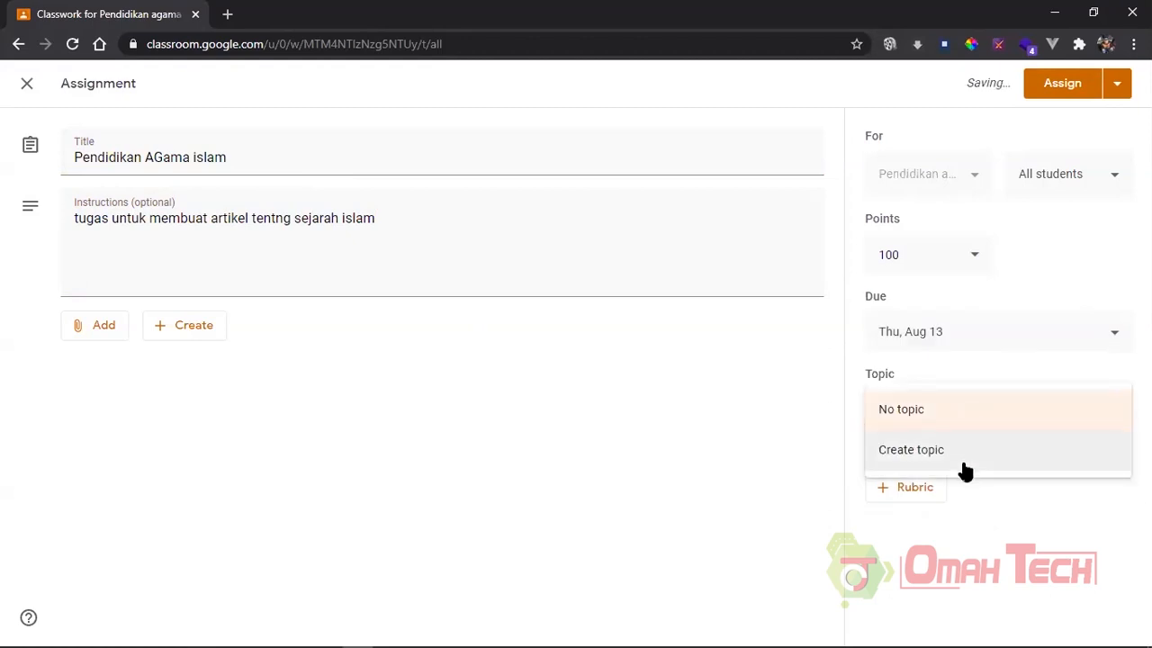
pyautogui.click(1058, 291)
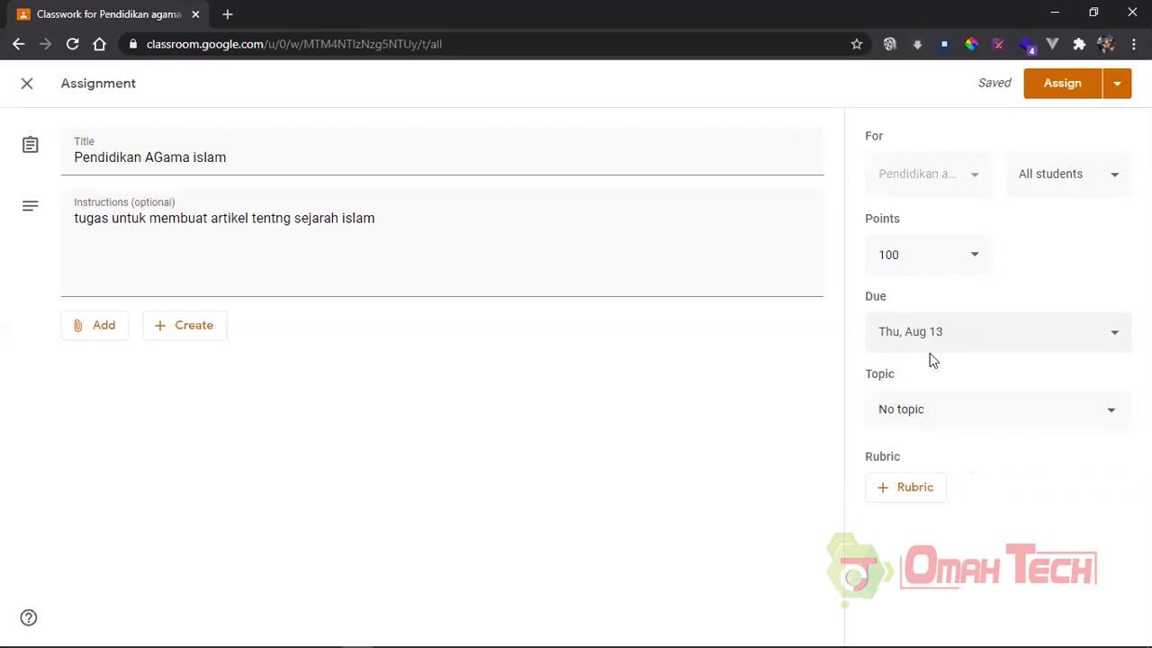
# Set the assignment's due date to August 16, 2020, without a time.
pyautogui.click(986, 342)
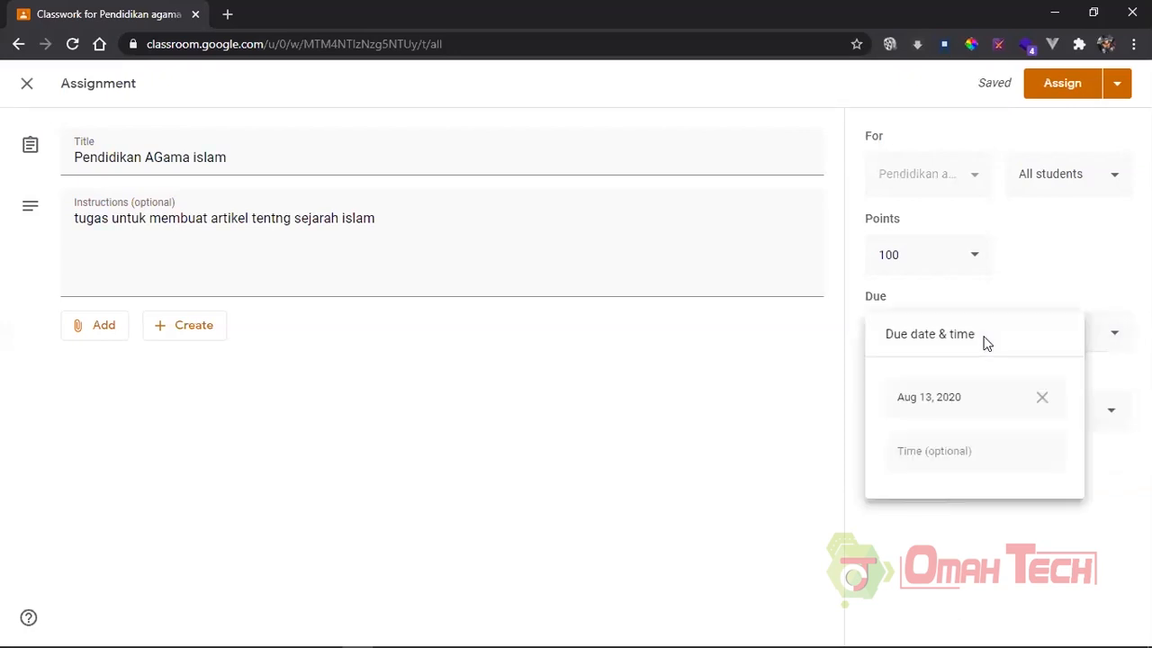
pyautogui.click(967, 409)
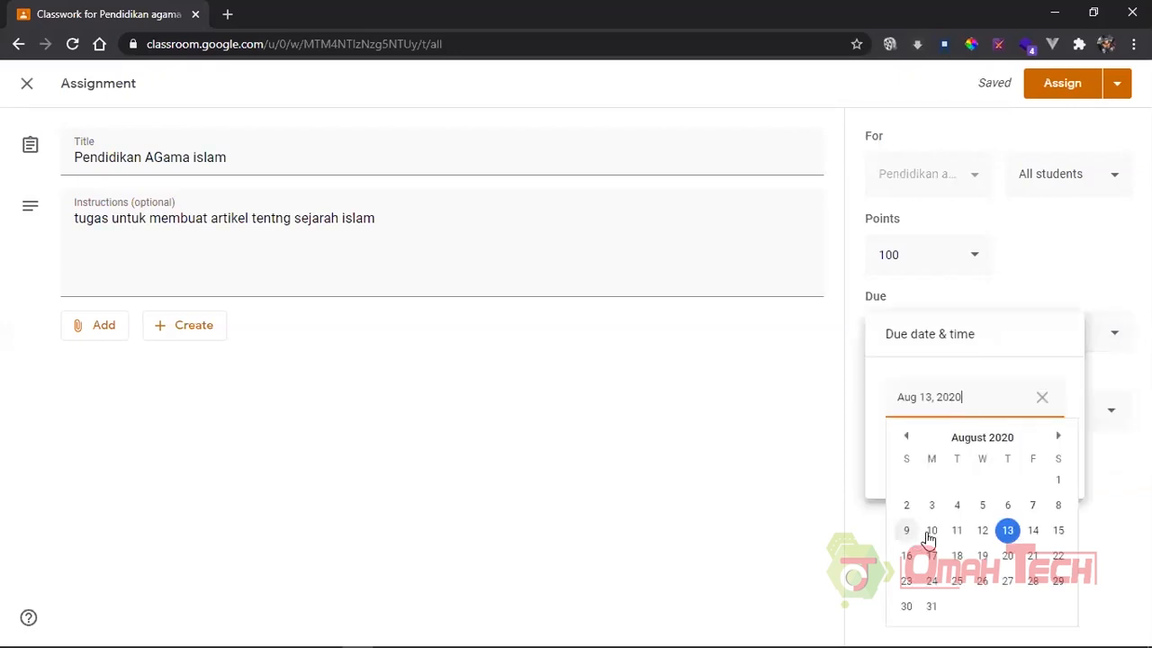
pyautogui.click(907, 556)
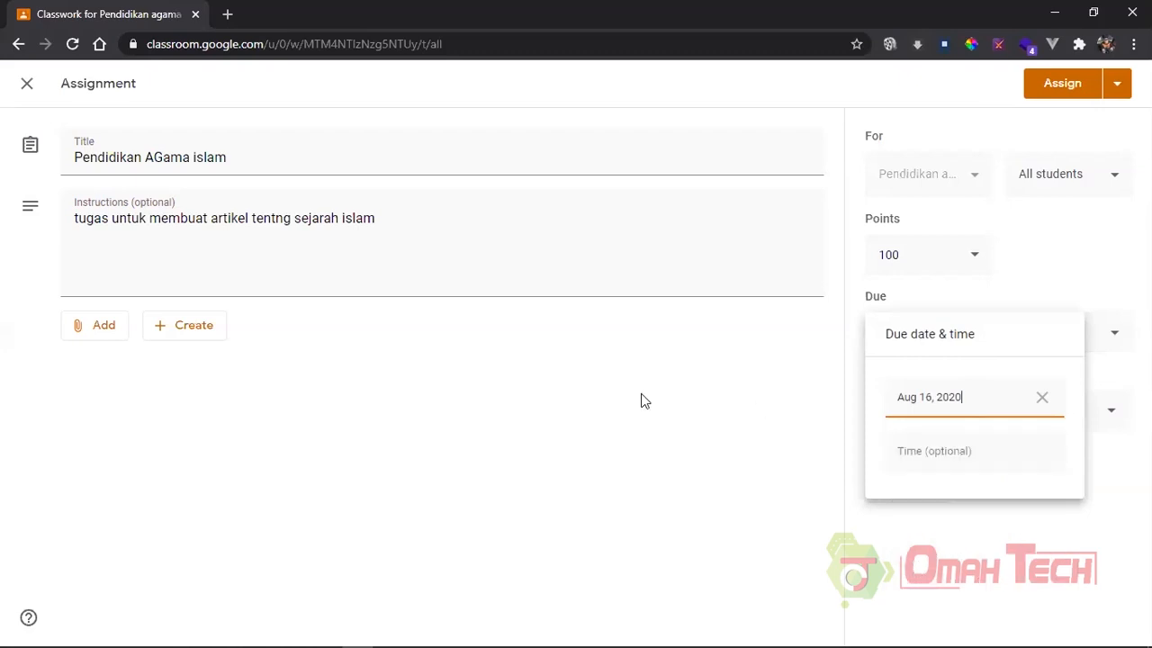
pyautogui.click(559, 400)
# Assign the work to all students, dismissing the topic tip, and open its points setting on the student work page.
pyautogui.click(1059, 85)
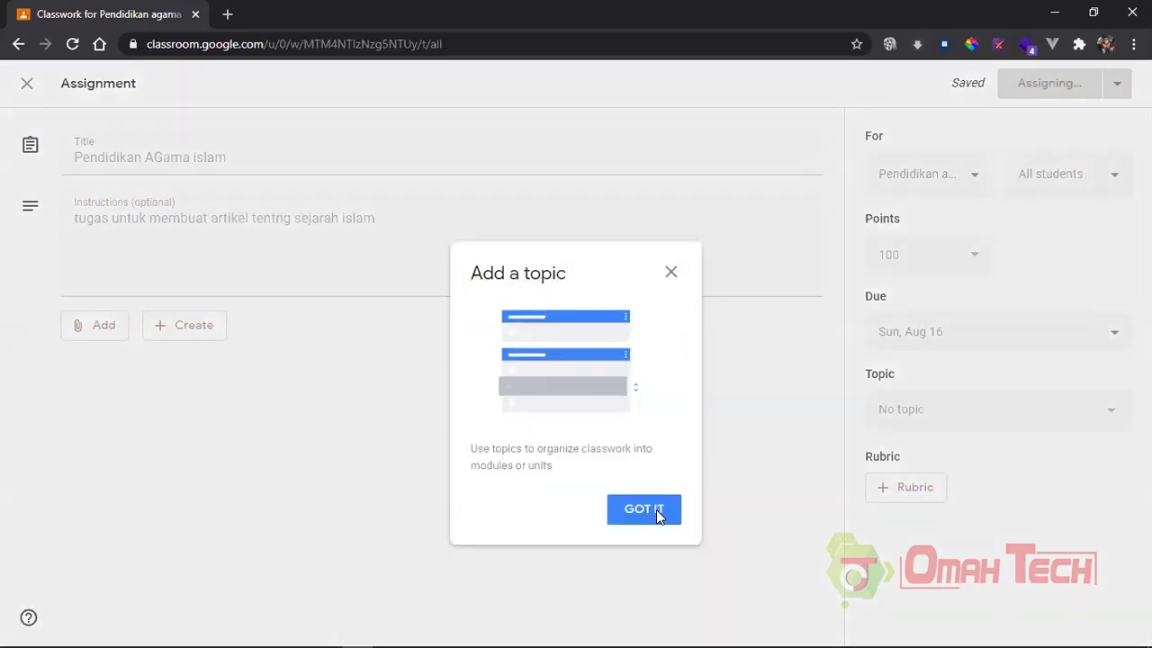
pyautogui.click(656, 509)
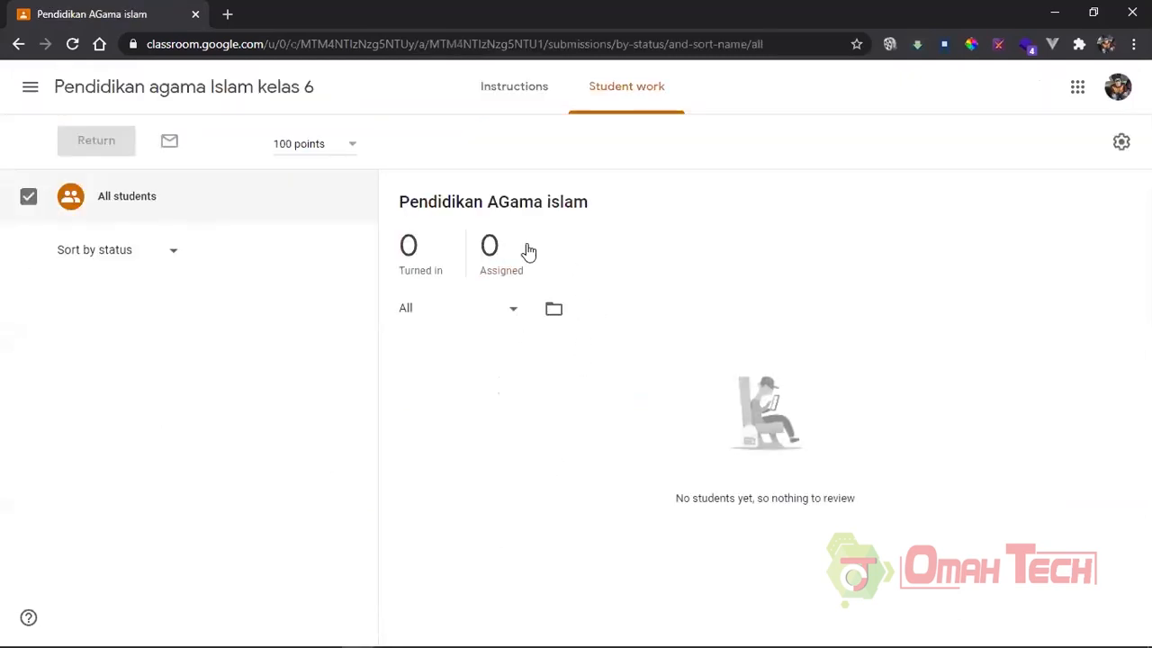
pyautogui.click(332, 149)
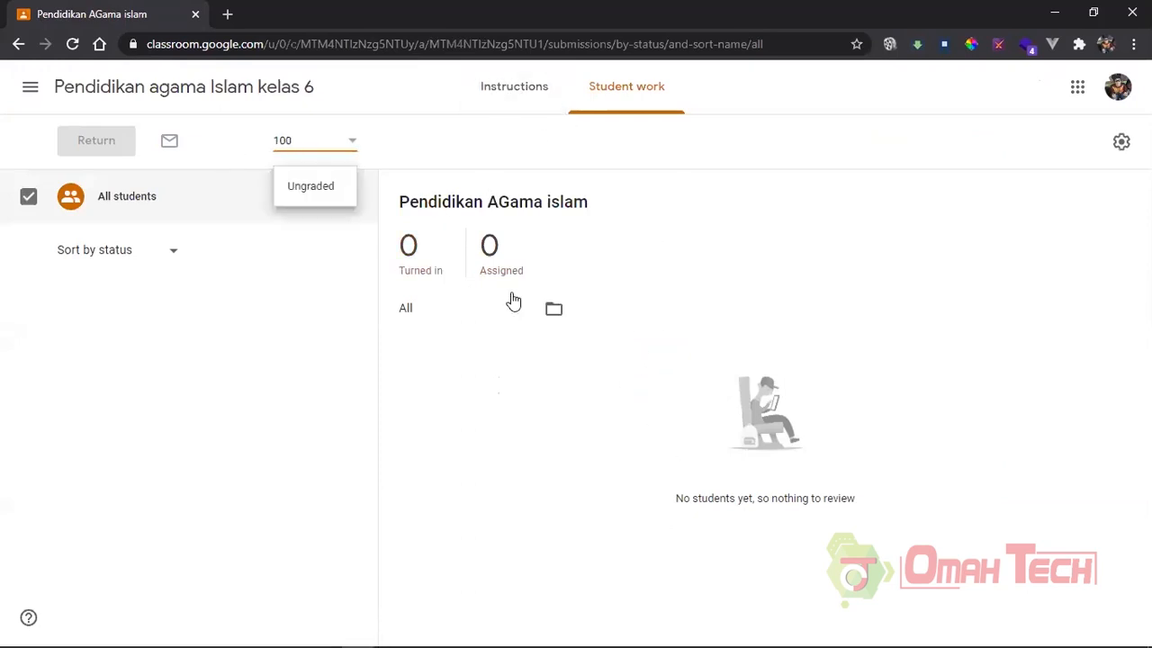
# Examine the assignment's instructions page, including its description and class comment field, and return to the student work.
pyautogui.click(517, 87)
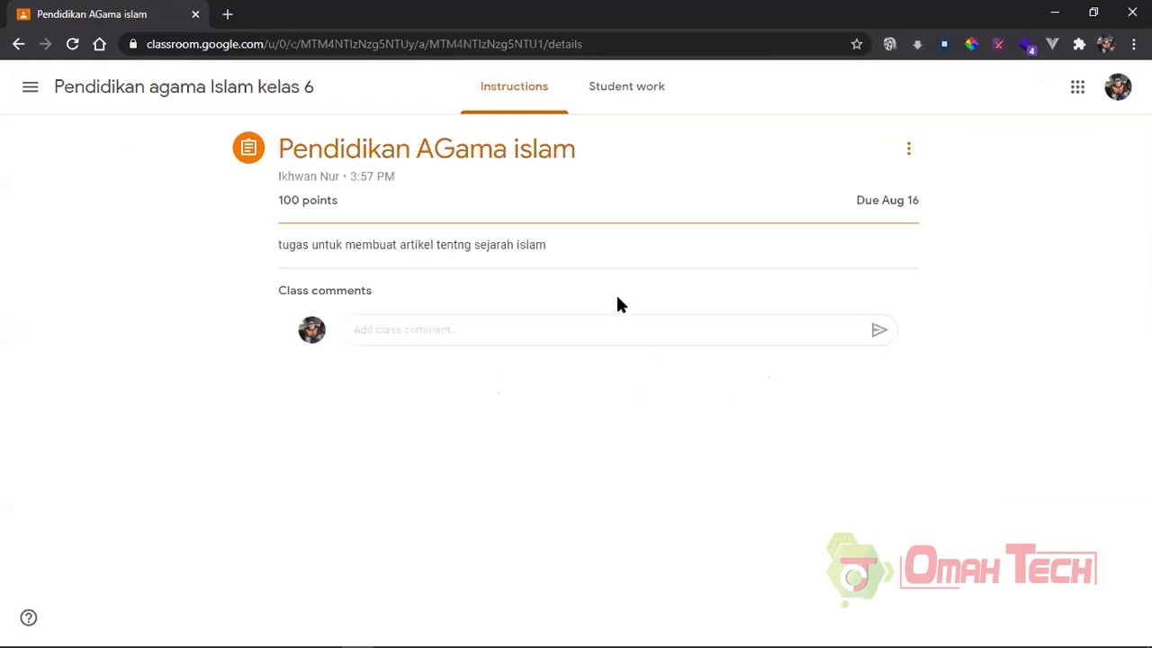
pyautogui.click(531, 334)
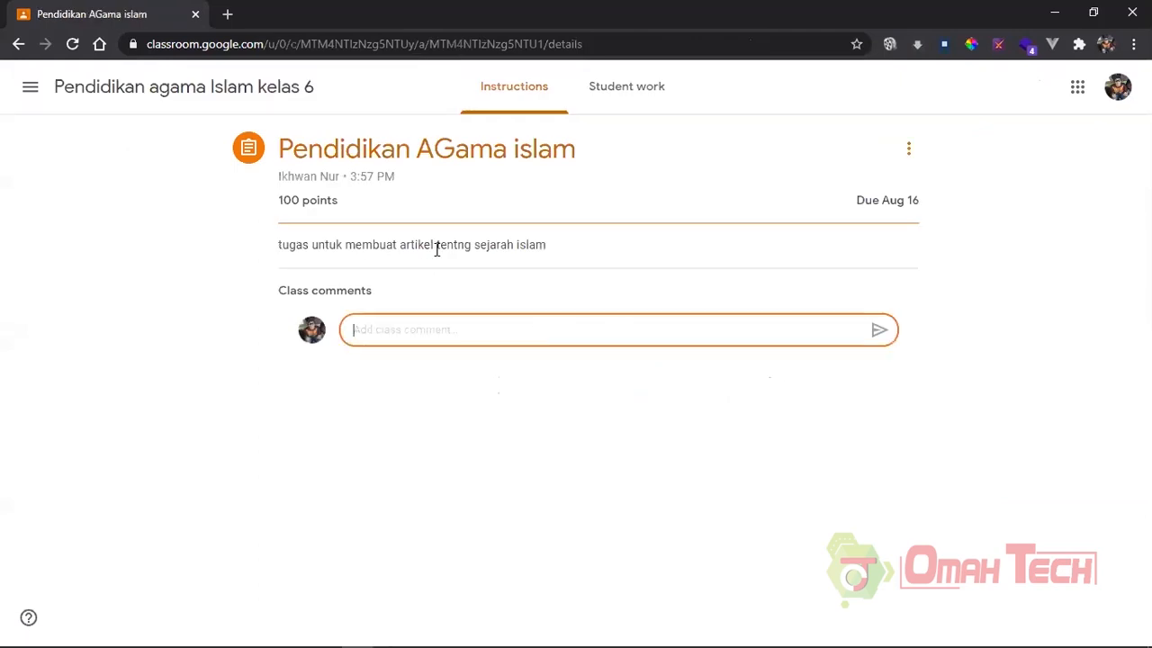
pyautogui.click(478, 340)
pyautogui.click(476, 327)
pyautogui.click(511, 349)
pyautogui.click(471, 335)
pyautogui.moveTo(603, 252); pyautogui.dragTo(282, 172)
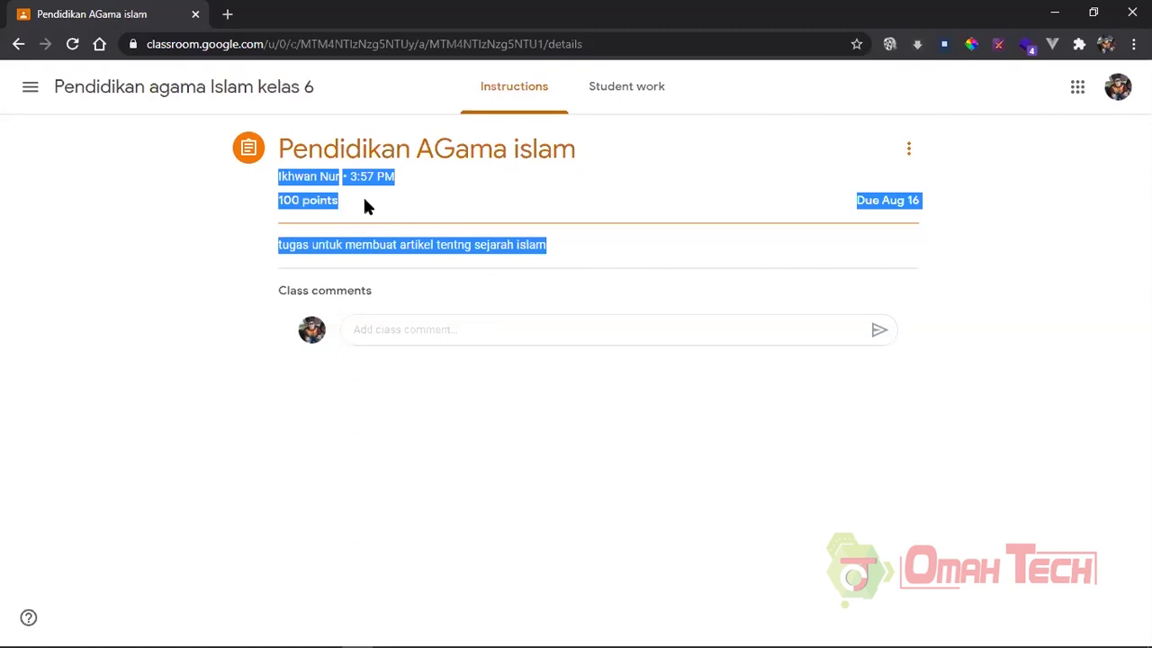
pyautogui.moveTo(568, 249); pyautogui.dragTo(382, 244)
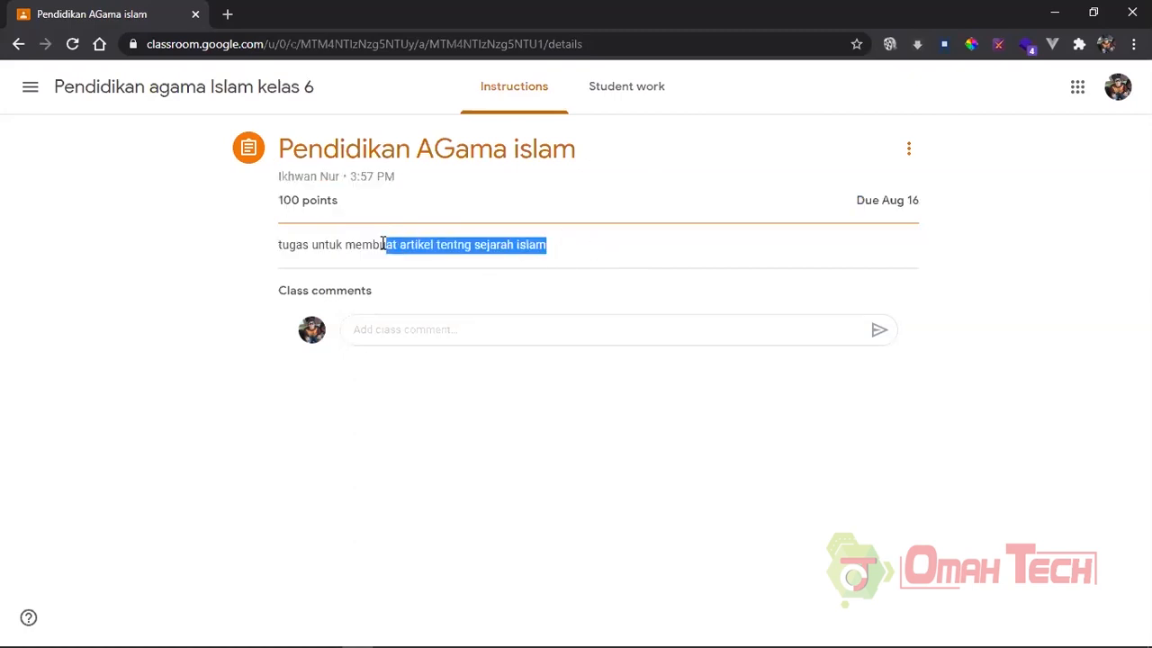
pyautogui.click(406, 329)
pyautogui.click(617, 90)
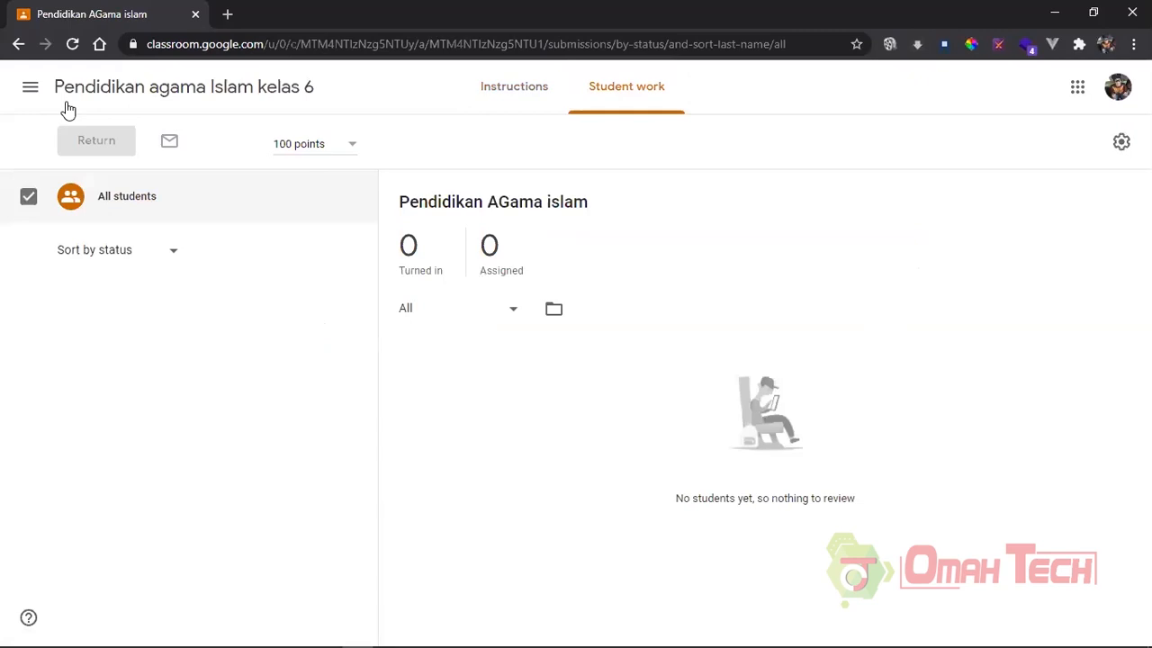
# Look over the class stream's announcement composer and its attachment options without posting anything.
pyautogui.click(149, 281)
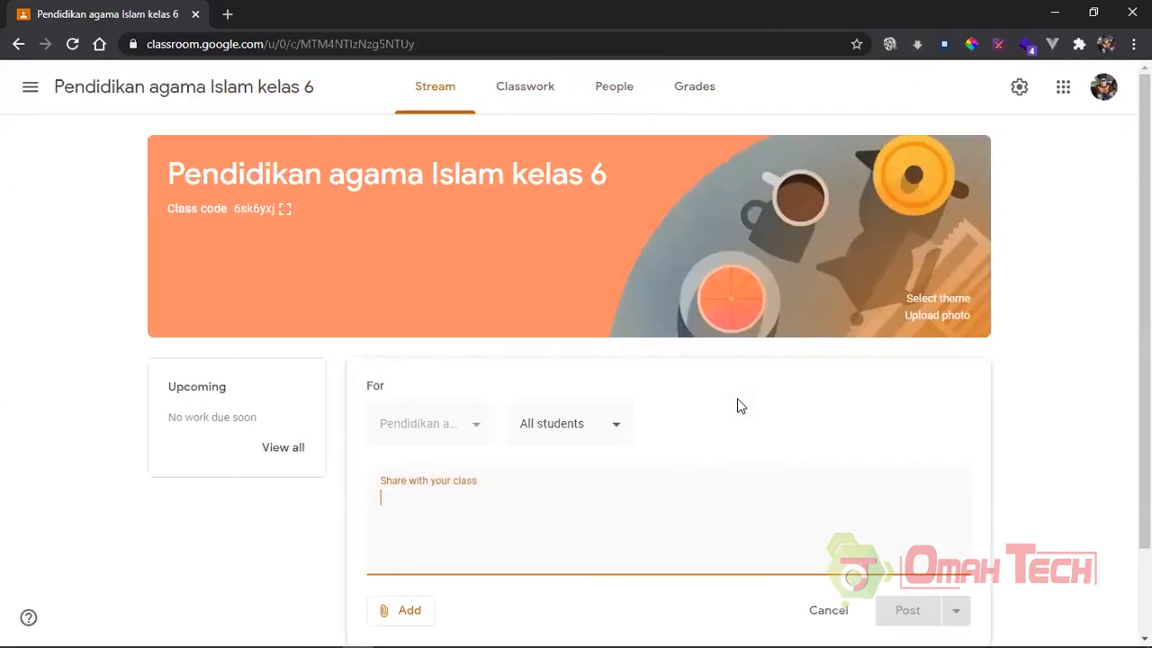
pyautogui.scroll(-2, 738, 402)
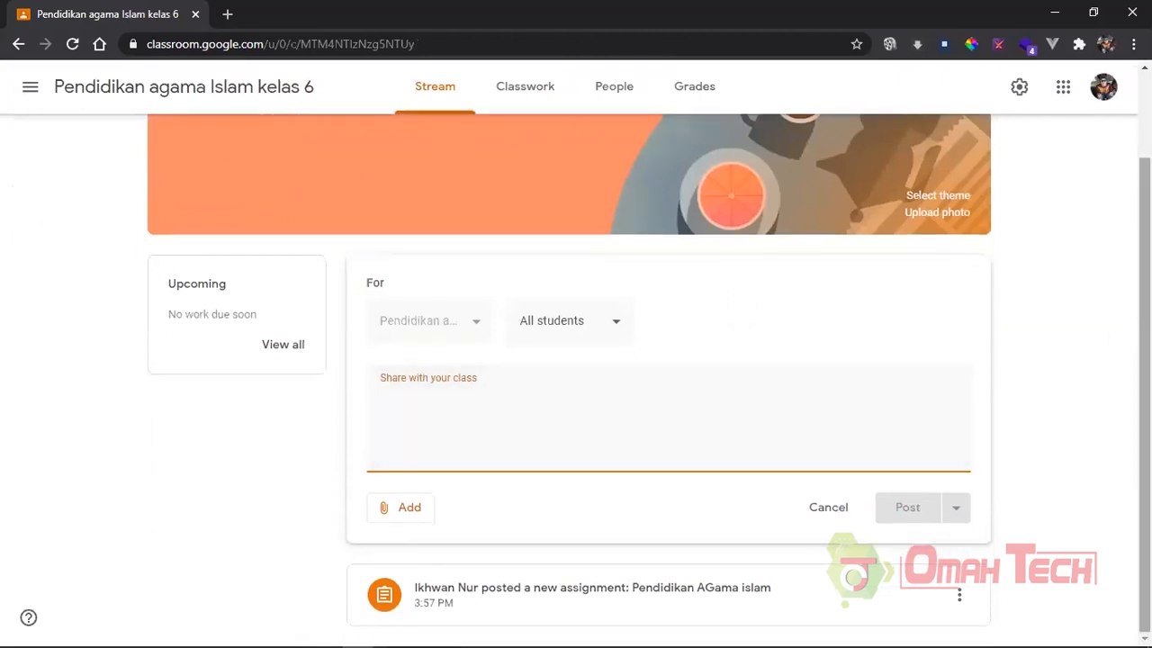
pyautogui.click(1109, 322)
pyautogui.click(469, 406)
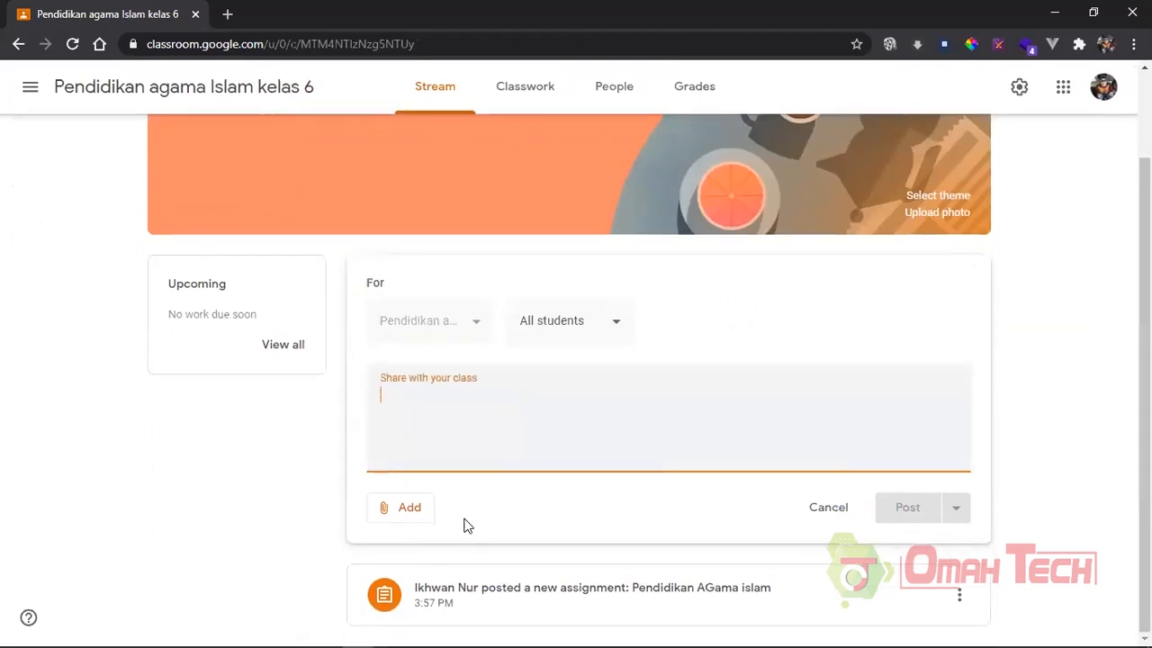
pyautogui.click(398, 508)
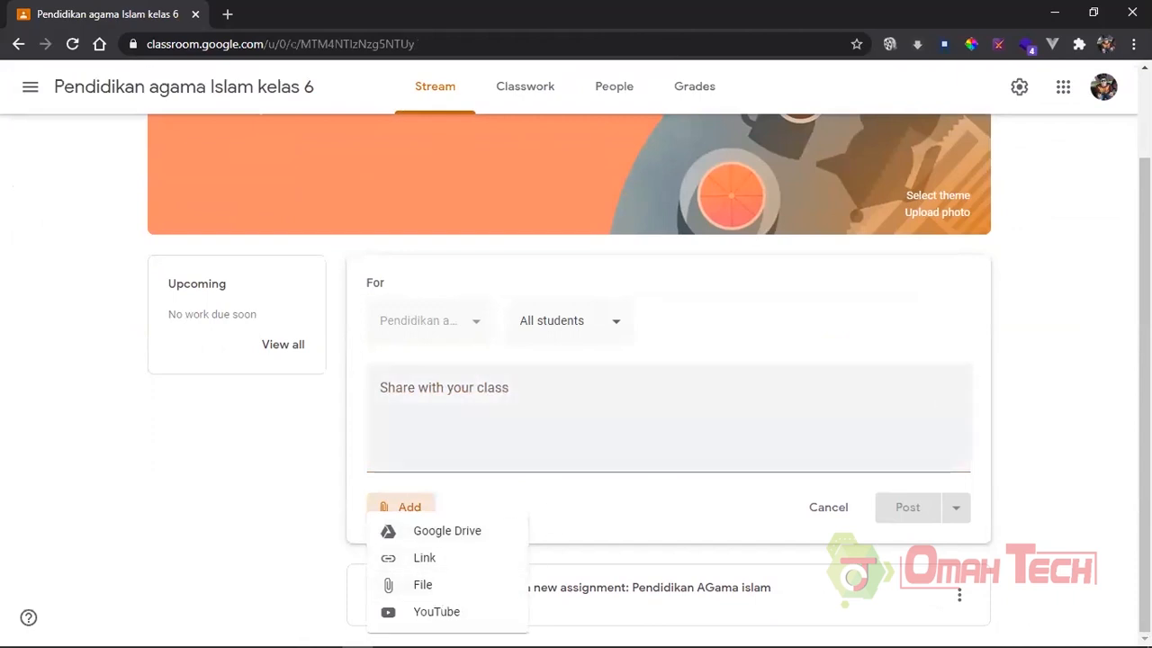
pyautogui.click(1086, 271)
pyautogui.scroll(1, 521, 133)
pyautogui.scroll(1, 521, 135)
# Start a new Material post in the class's classwork and dismiss the tip about adding or creating materials.
pyautogui.click(513, 97)
pyautogui.click(350, 155)
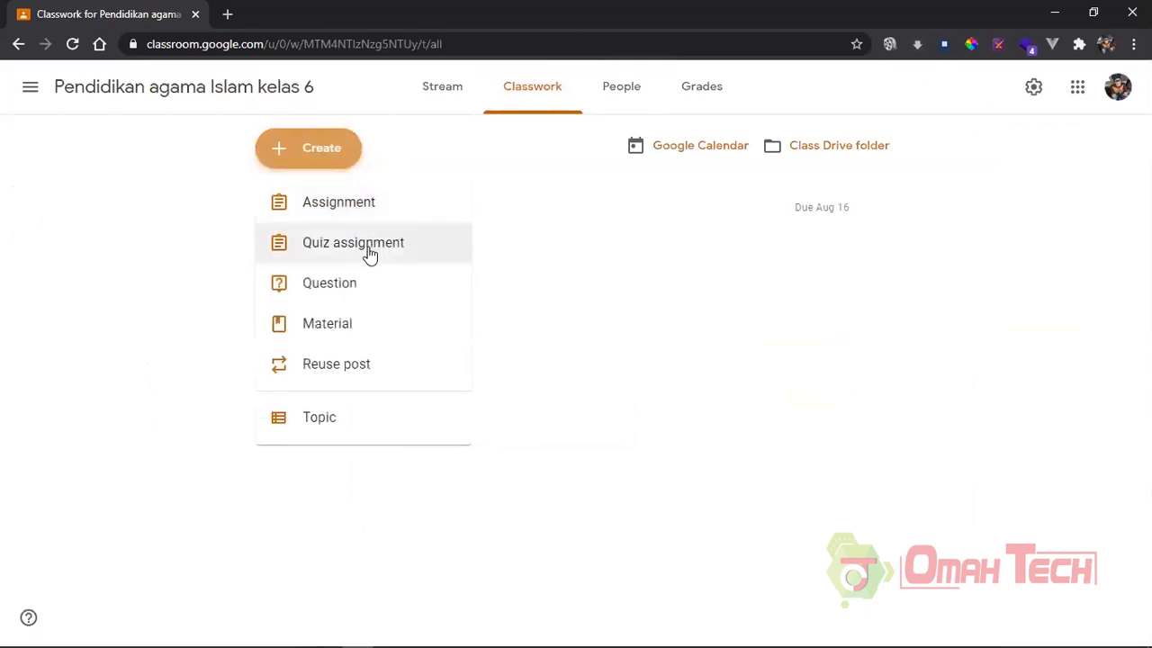
pyautogui.click(347, 331)
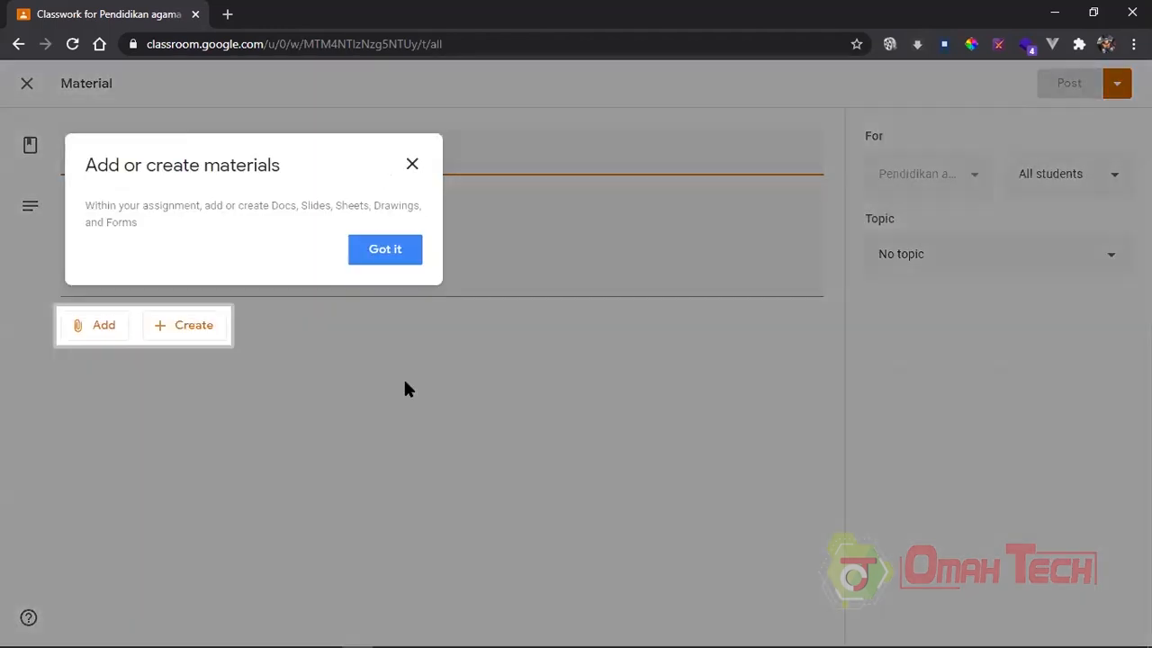
pyautogui.click(404, 388)
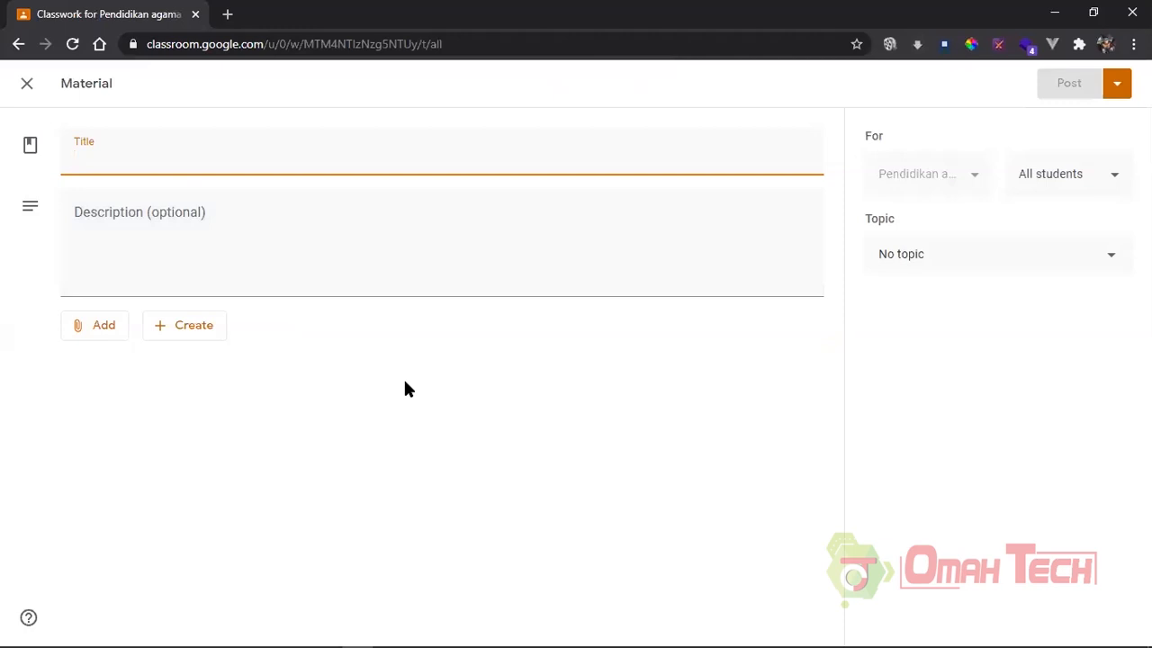
pyautogui.click(263, 228)
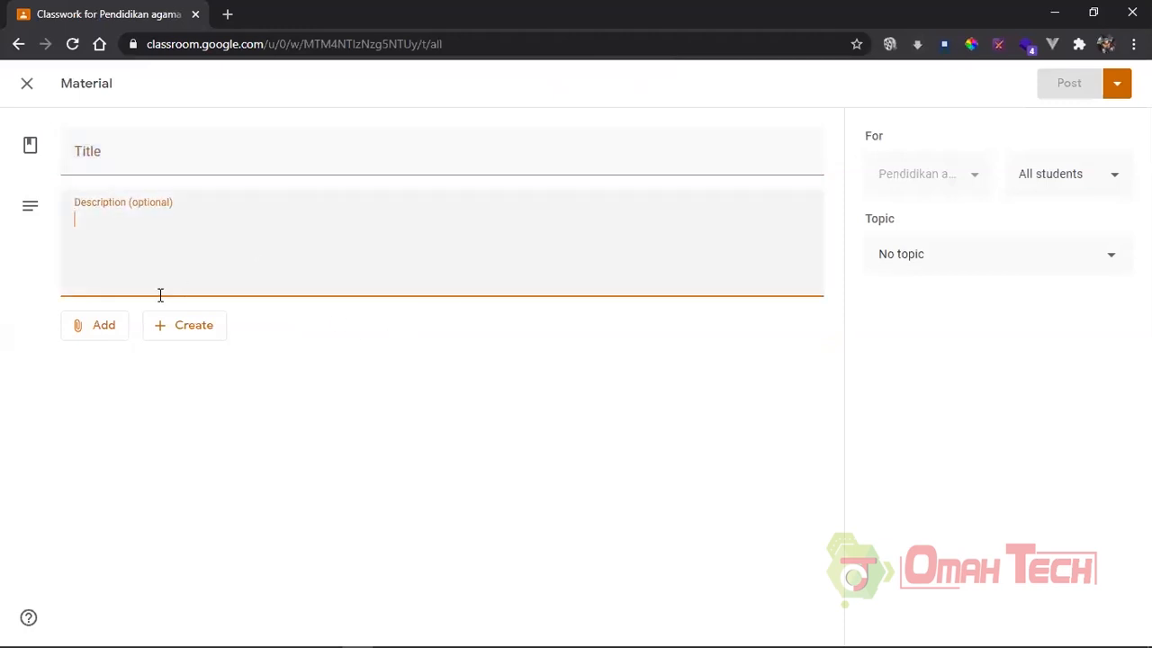
# Upload knn.pdf from the "File file" folder on Local Disk (D:) as the material's attachment.
pyautogui.click(93, 325)
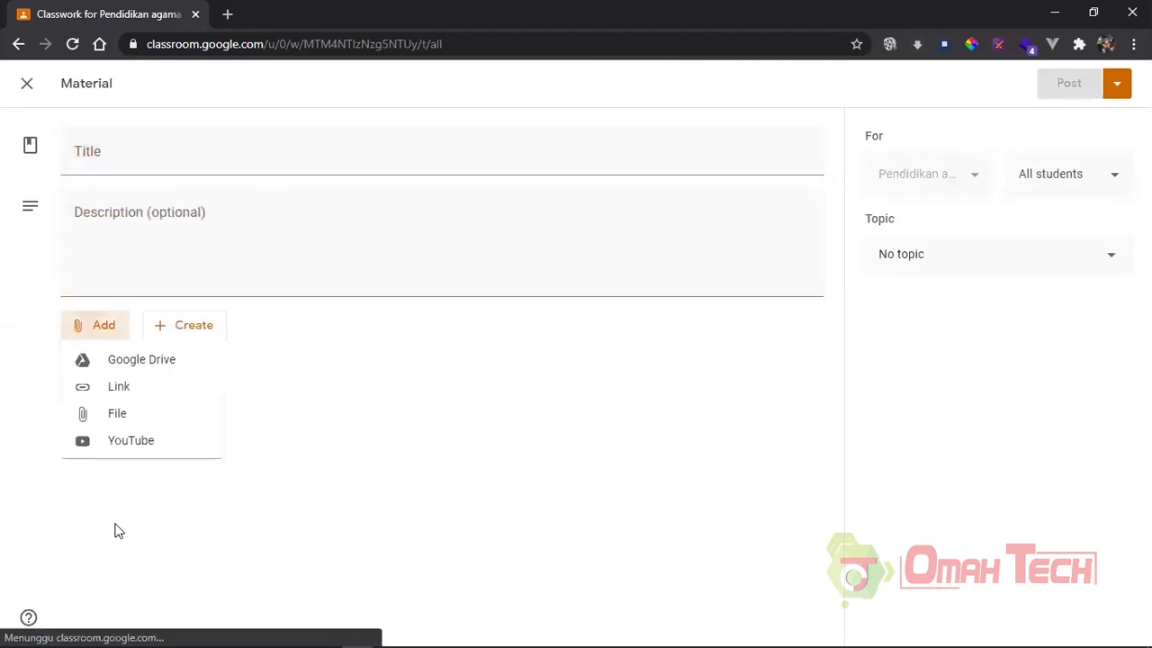
pyautogui.click(151, 420)
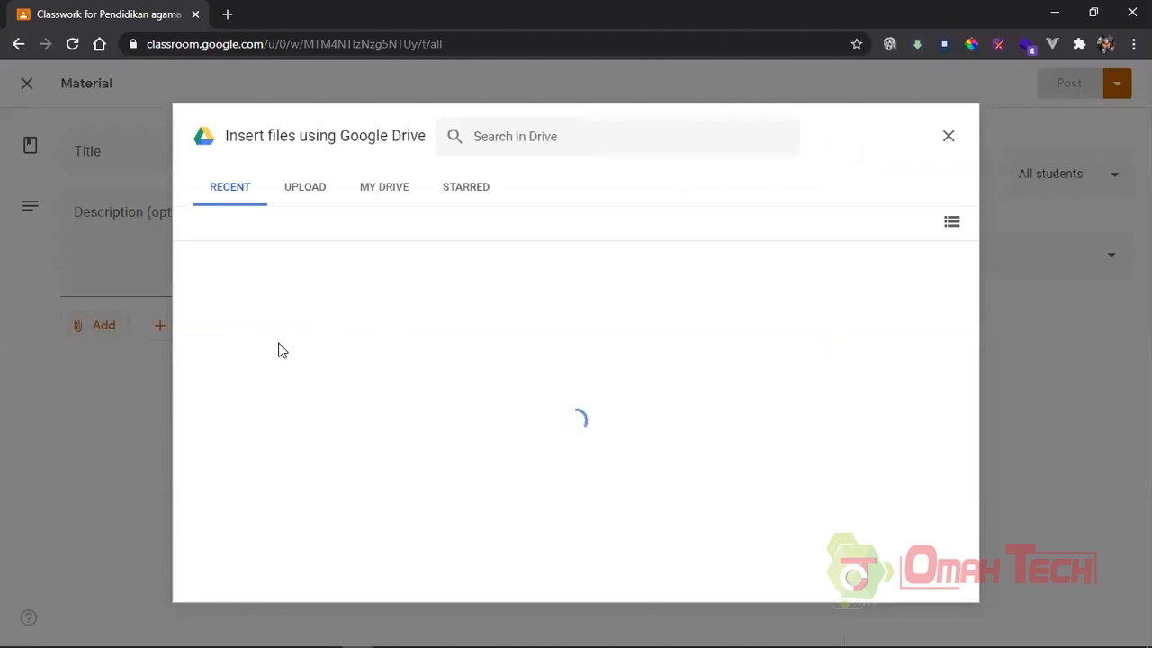
pyautogui.click(305, 186)
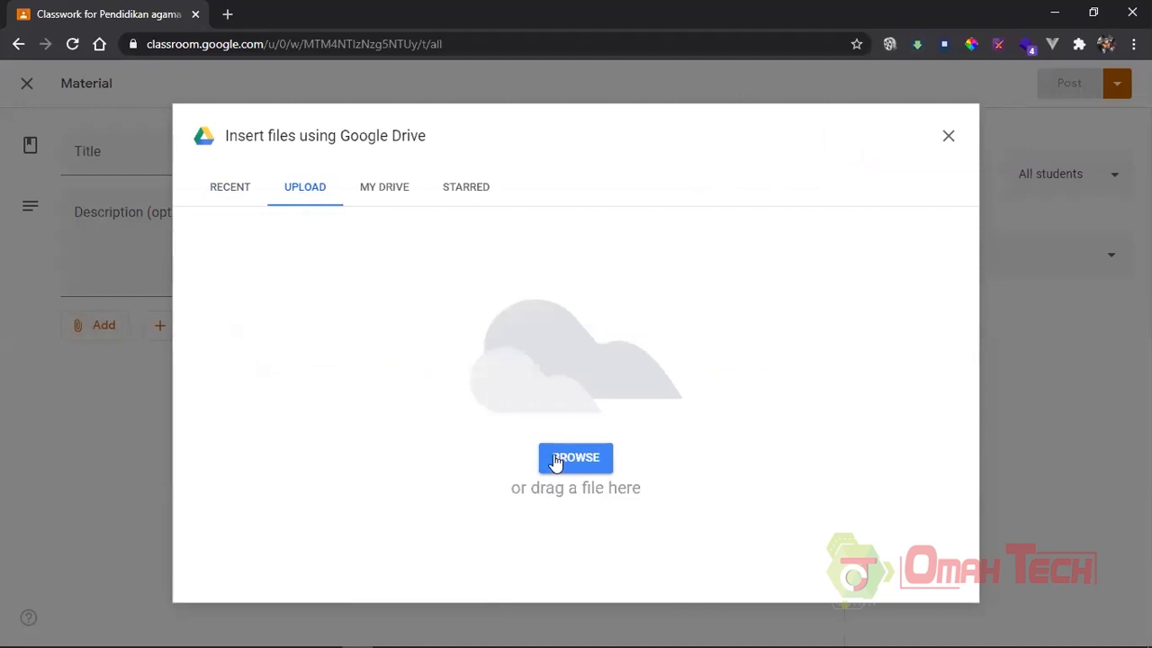
pyautogui.click(589, 460)
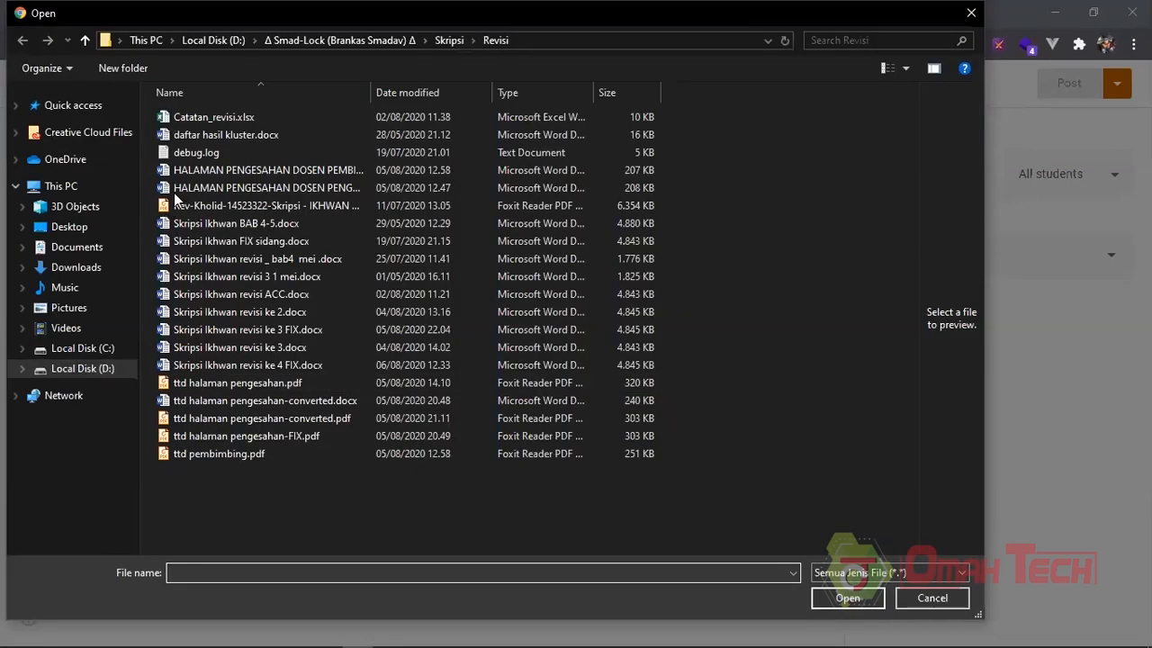
pyautogui.click(86, 368)
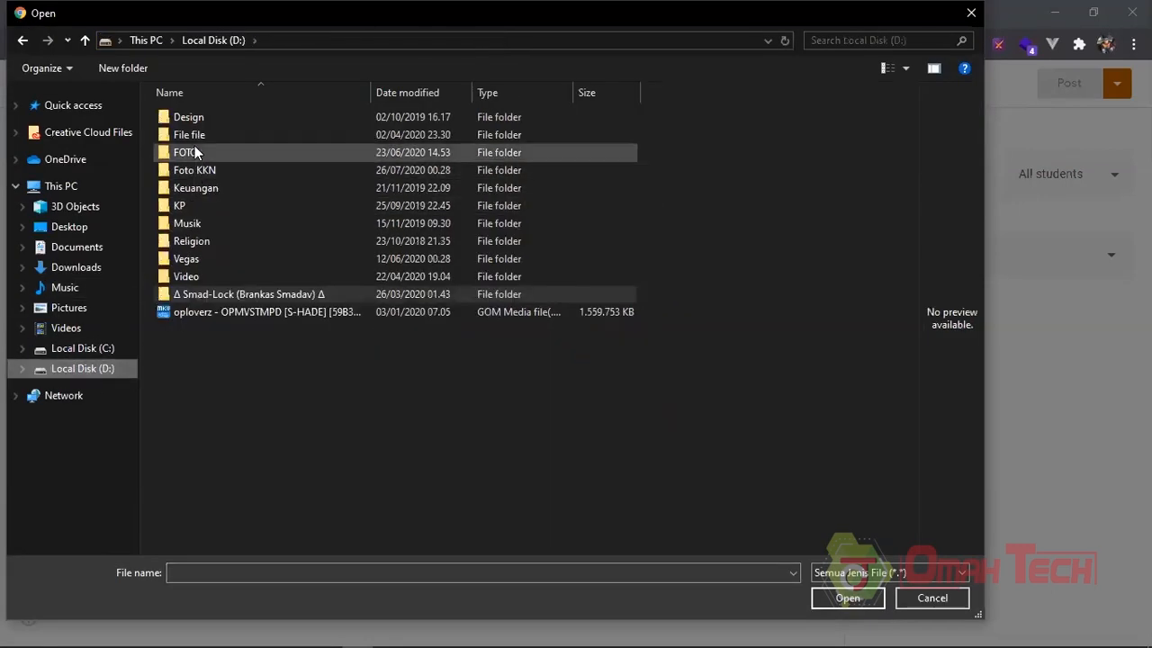
pyautogui.click(195, 137)
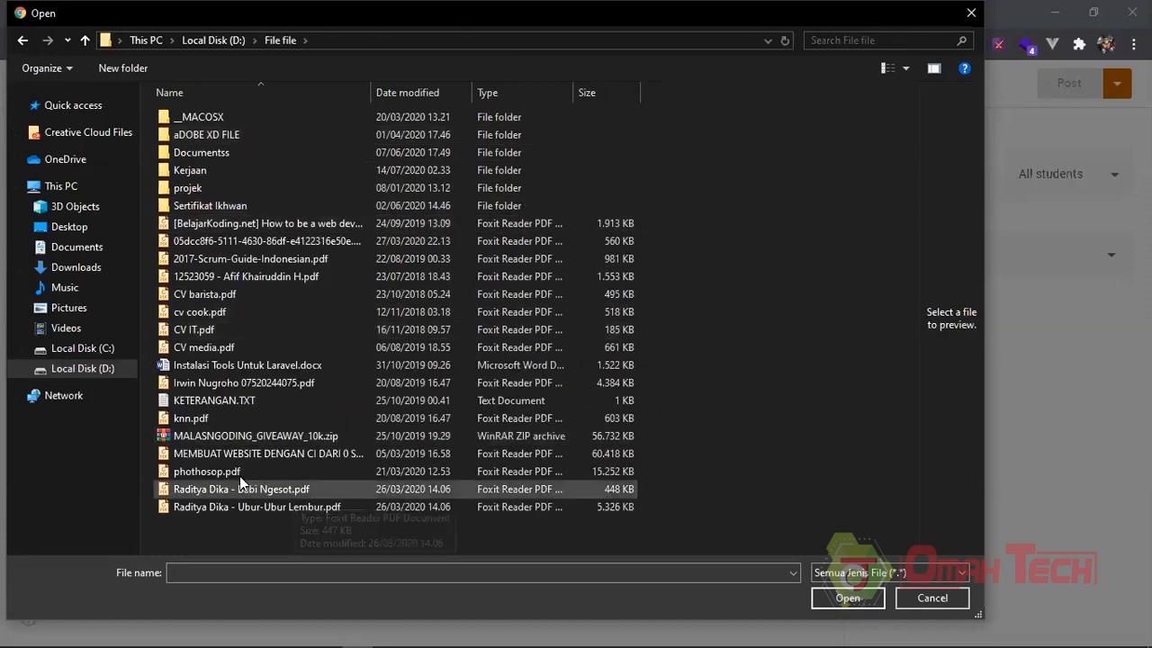
pyautogui.click(204, 422)
pyautogui.click(839, 599)
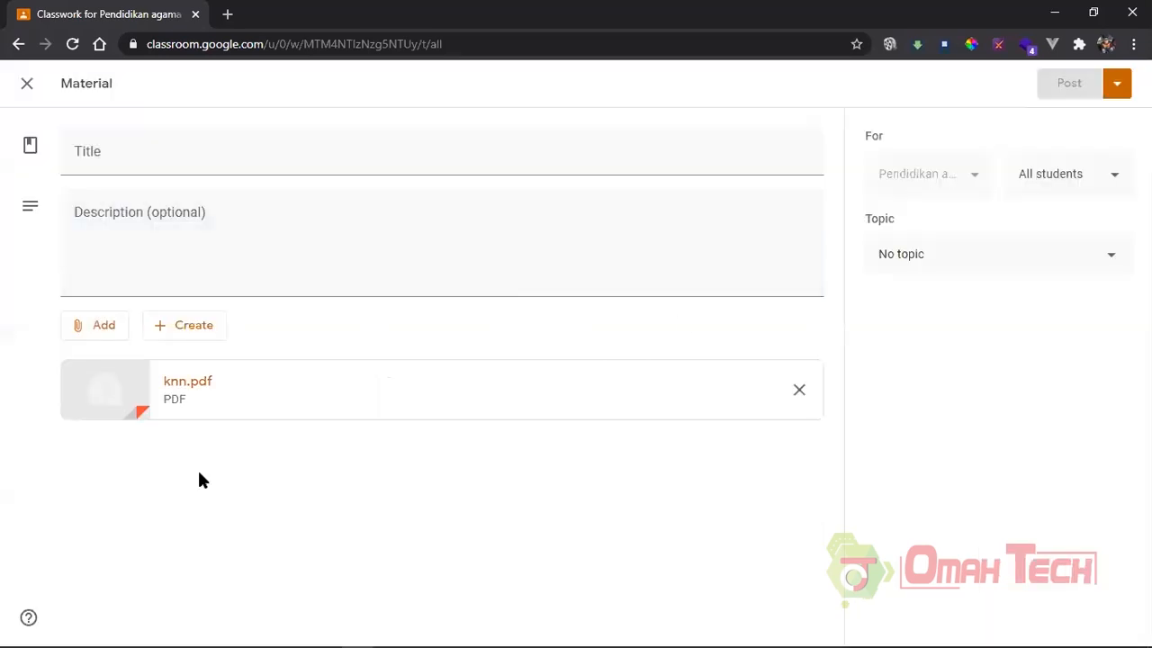
# Give the material the title "Materi tentang sejarah islam".
pyautogui.click(140, 167)
pyautogui.write('Mat')
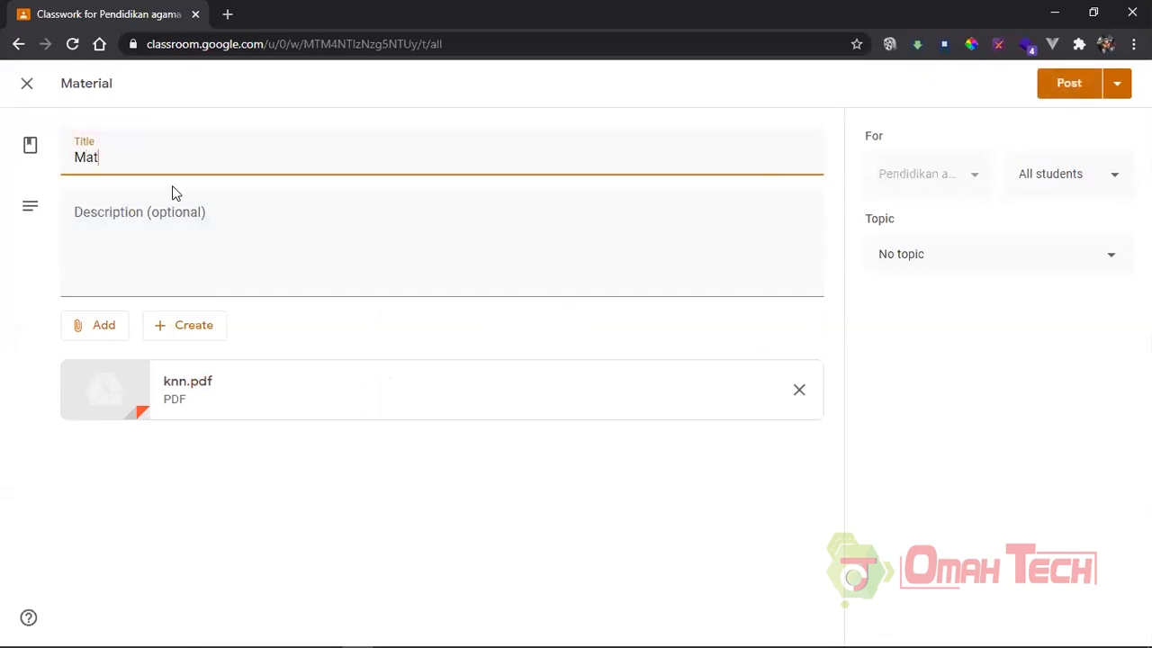
pyautogui.write('eri tentang sejarah islam')
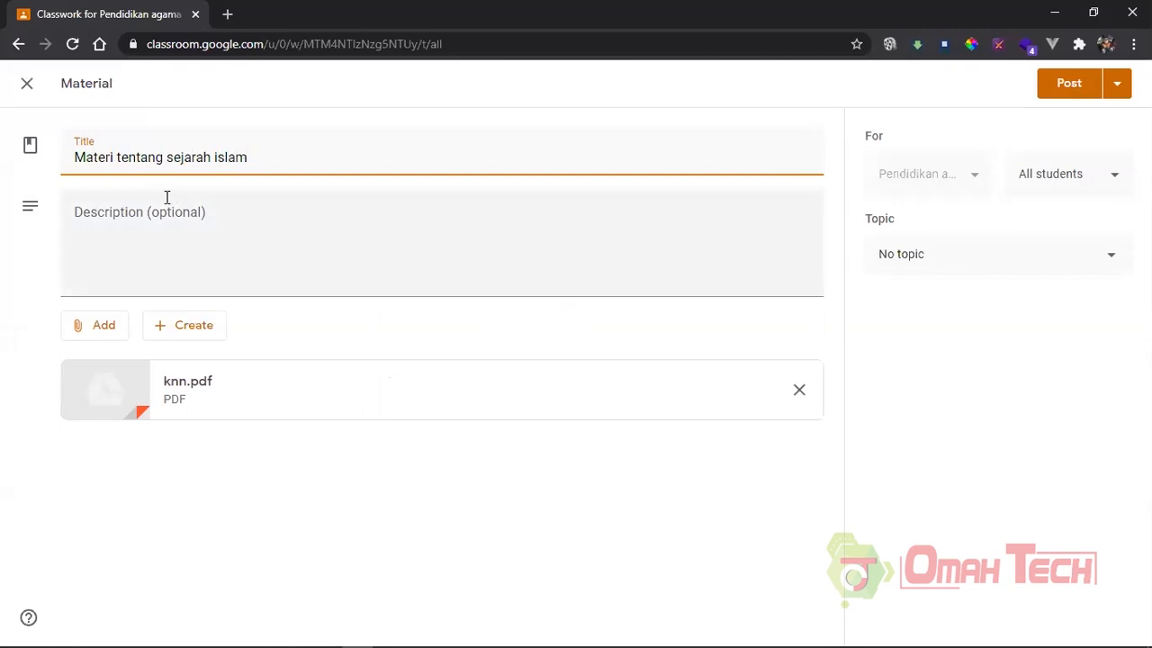
# Enter the description "silahkan di baca kemudian minggu depan ujian" and post the material to all students.
pyautogui.click(166, 227)
pyautogui.write('silahkan')
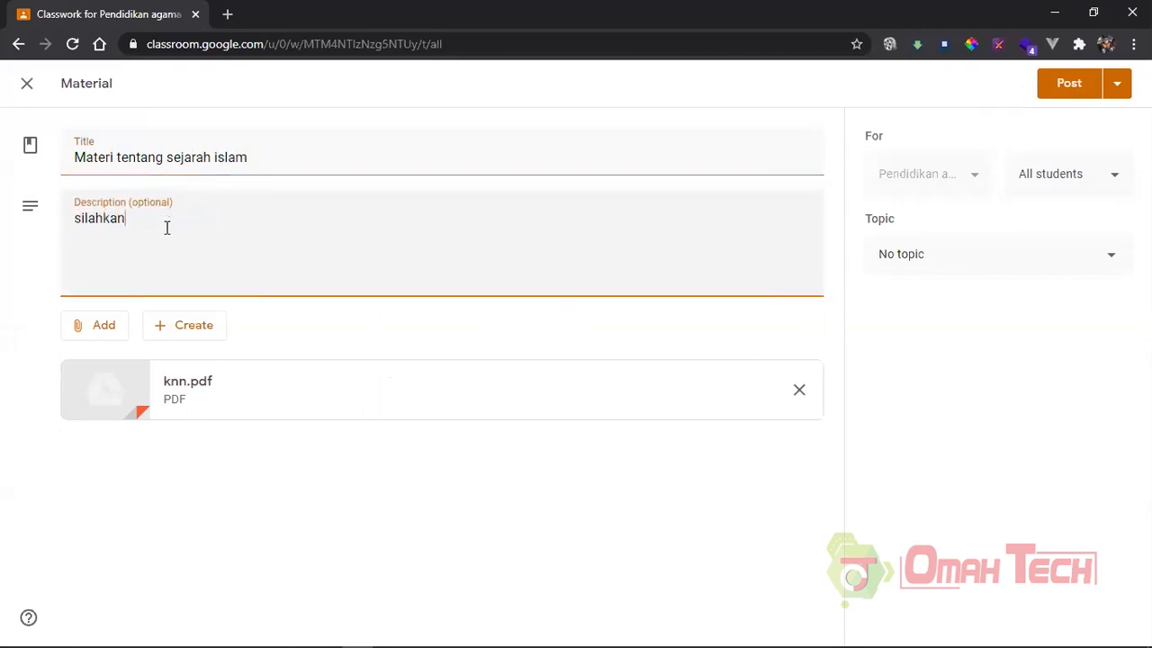
pyautogui.write(' di baca kemudian minggu ')
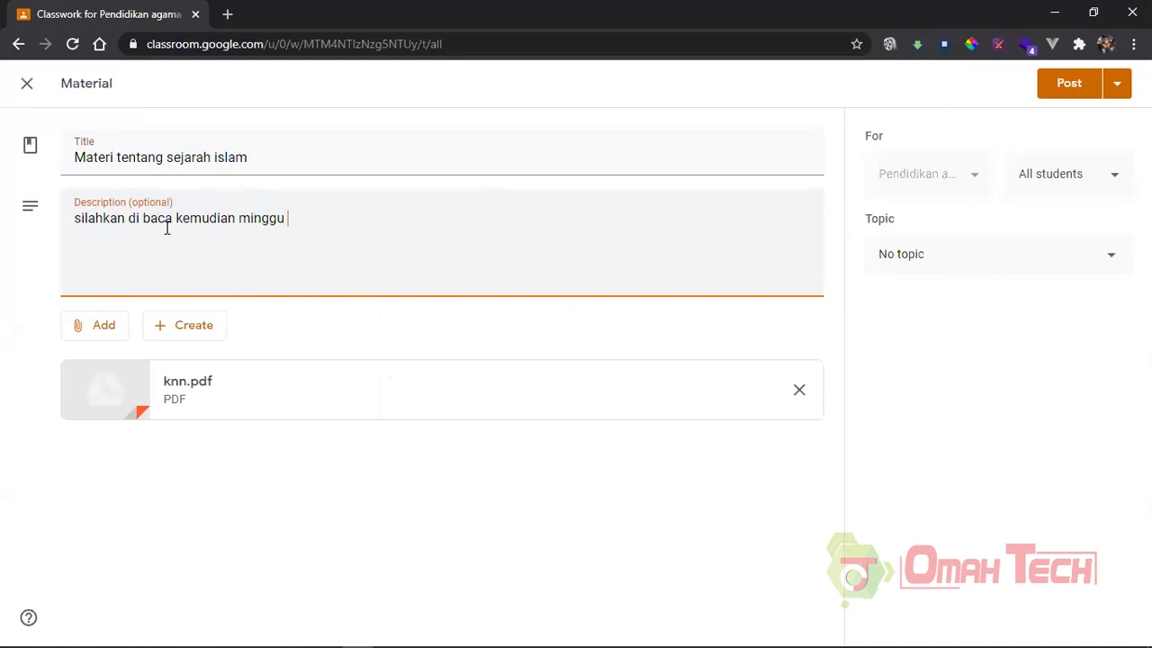
pyautogui.write('depan ujian')
pyautogui.click(1069, 82)
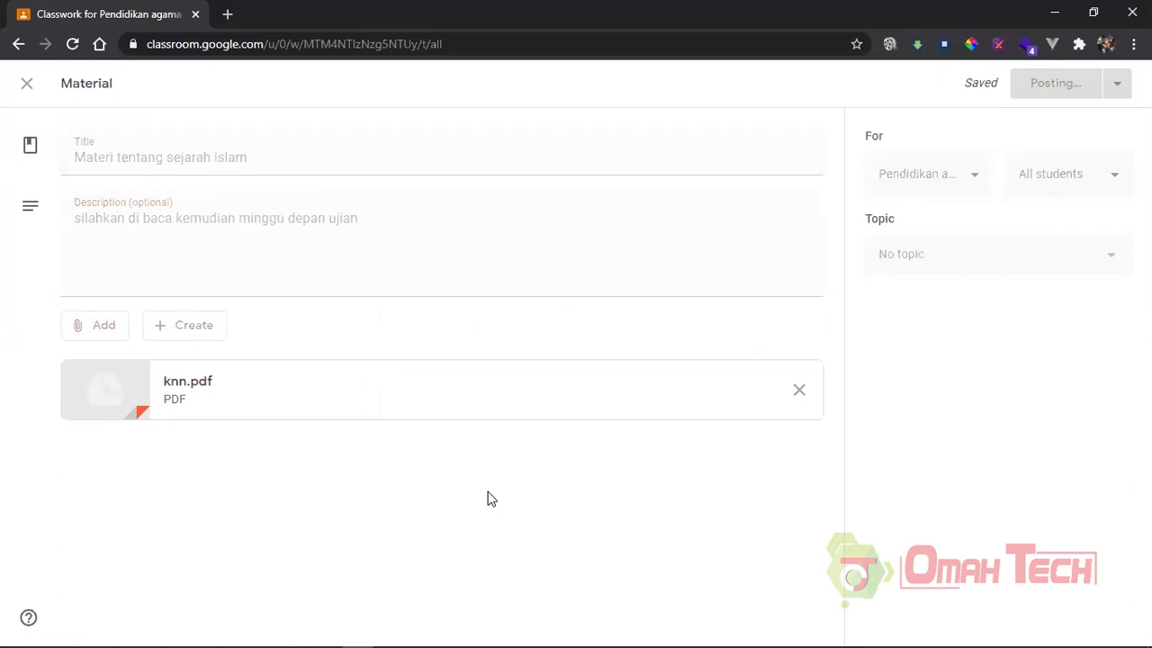
# Open the posted material from the class stream and preview the pages of its attached knn.pdf.
pyautogui.click(434, 89)
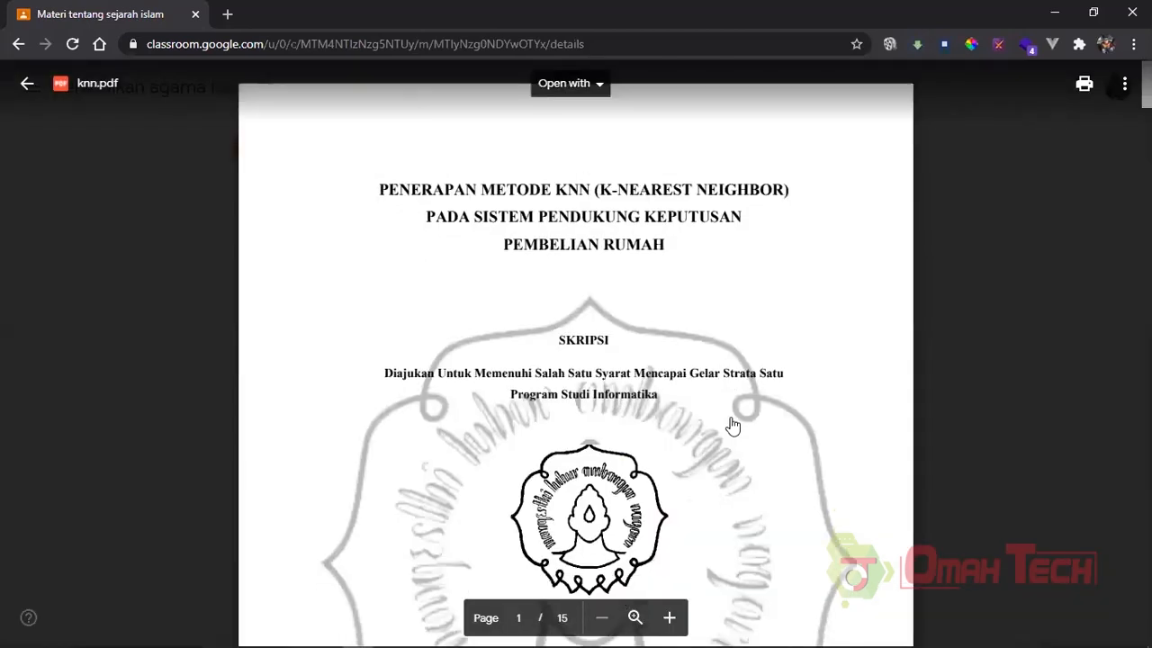
pyautogui.scroll(-10, 733, 423)
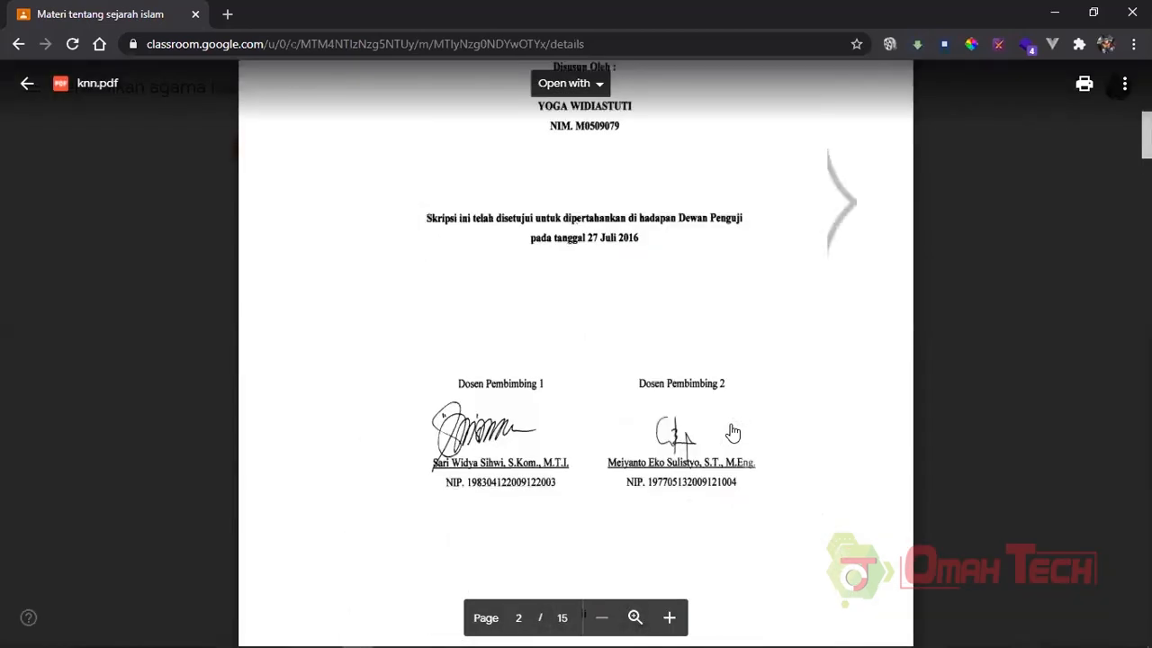
pyautogui.press('Escape')
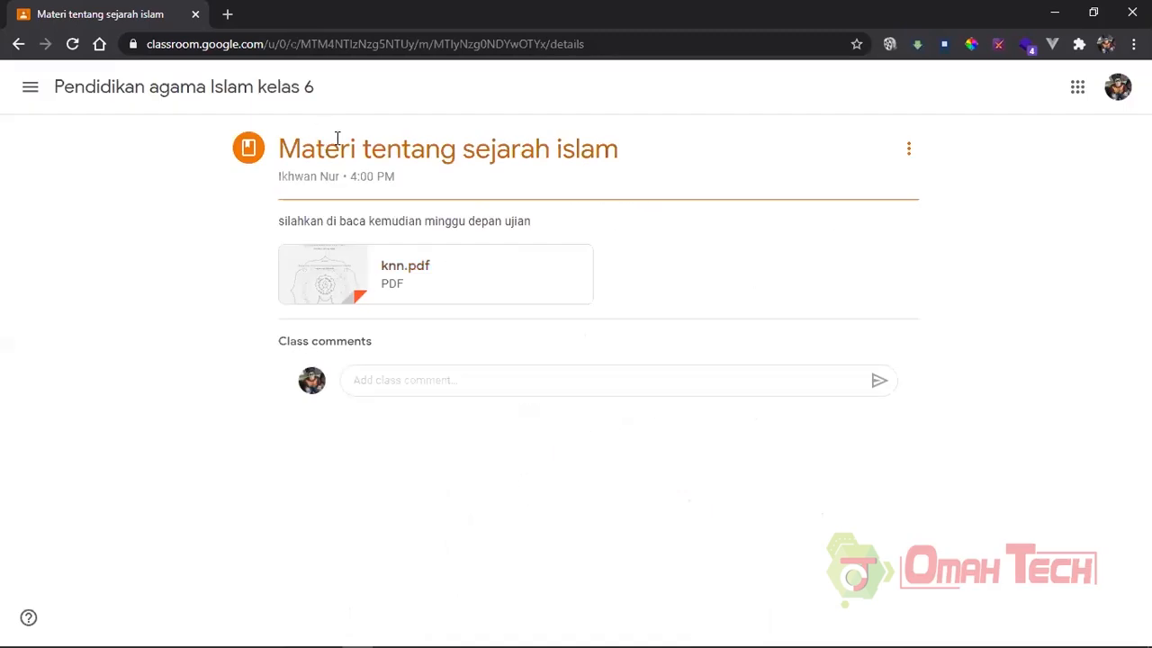
# Review the material's title and description, and examine the class code on the stream page.
pyautogui.moveTo(315, 150); pyautogui.dragTo(781, 195)
pyautogui.click(381, 227)
pyautogui.moveTo(281, 223); pyautogui.dragTo(717, 246)
pyautogui.click(717, 246)
pyautogui.click(19, 44)
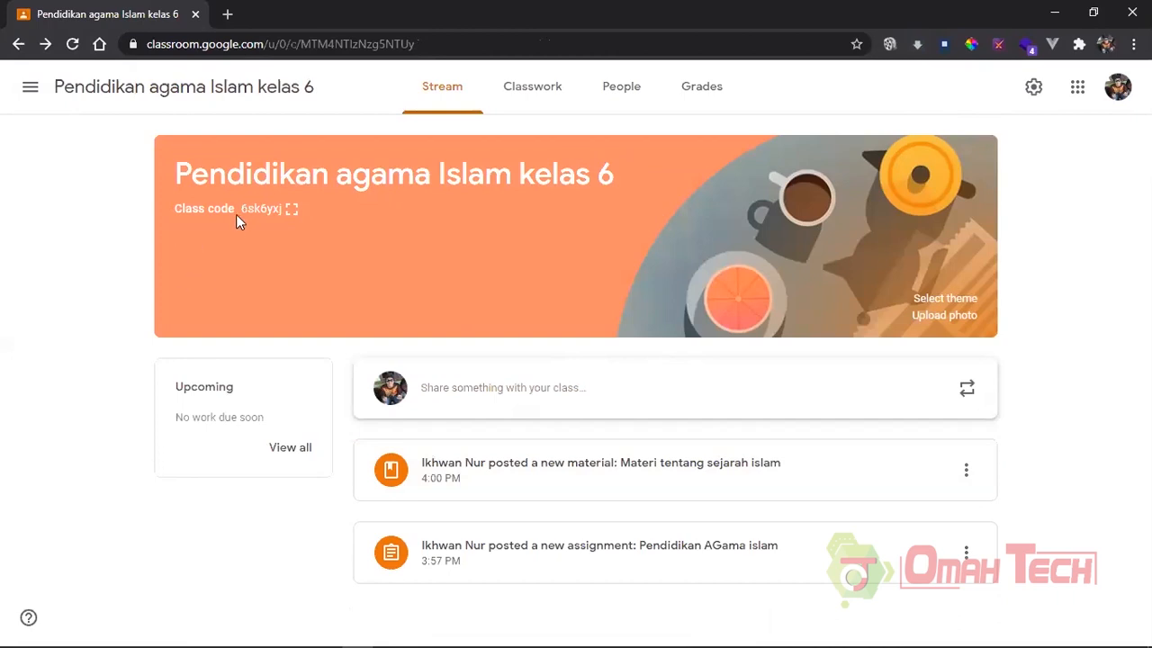
pyautogui.moveTo(284, 209); pyautogui.dragTo(247, 208)
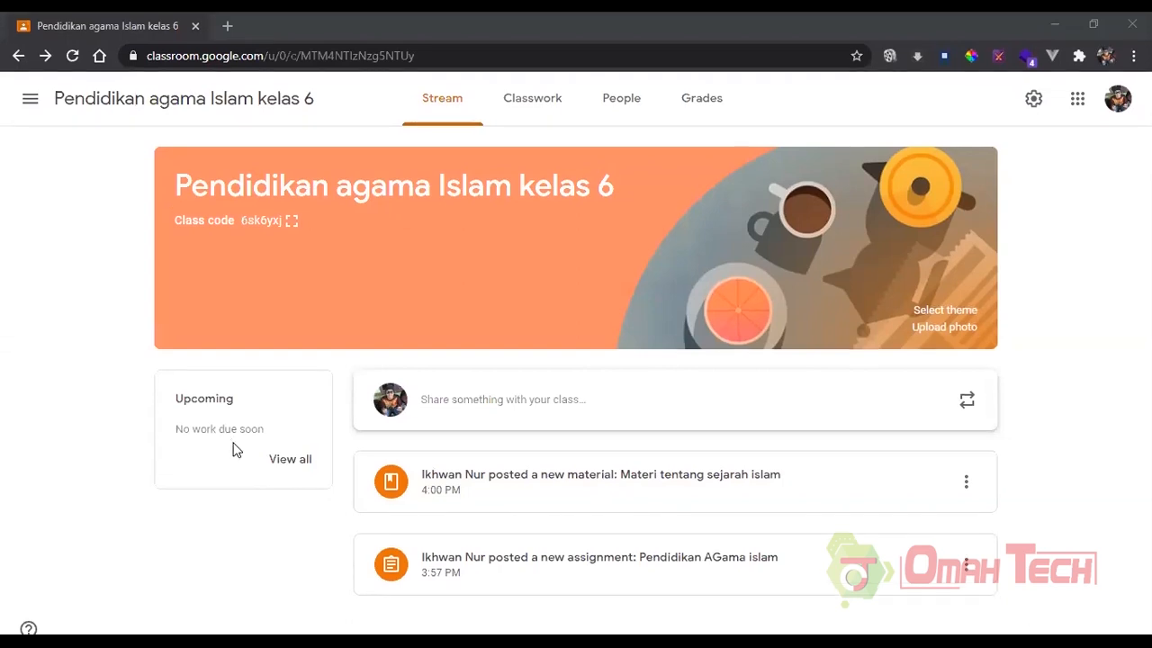
# Revisit the posted assignment and the posted material from the stream, and return to the overview of all classes.
pyautogui.click(995, 445)
pyautogui.click(93, 106)
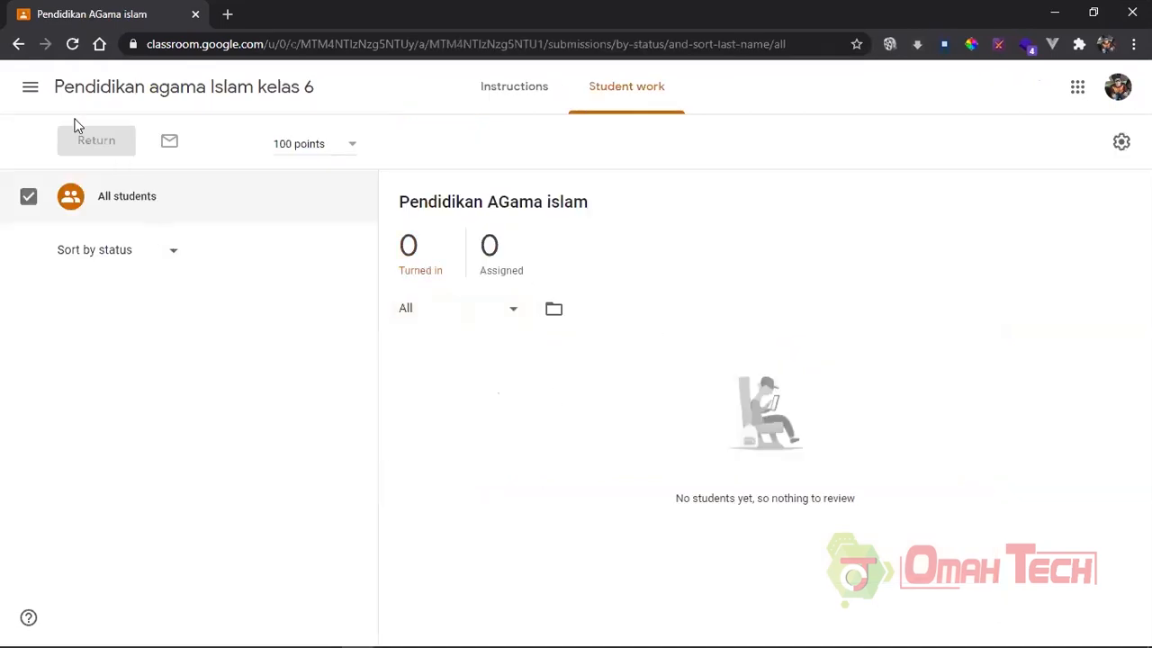
pyautogui.click(18, 45)
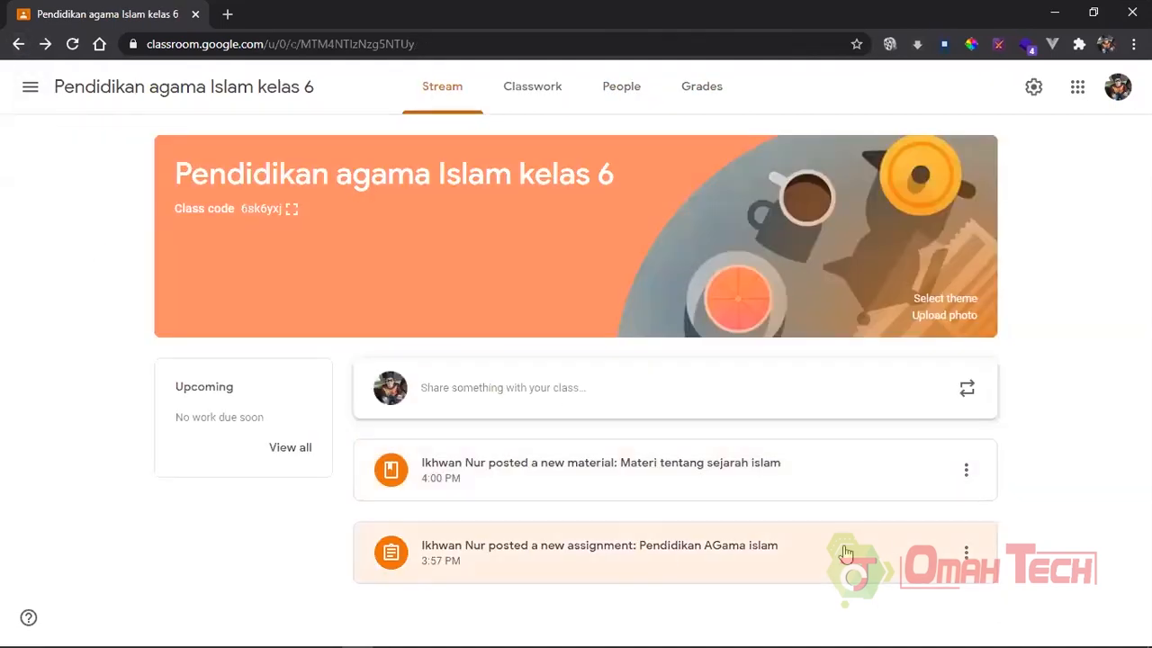
pyautogui.click(583, 474)
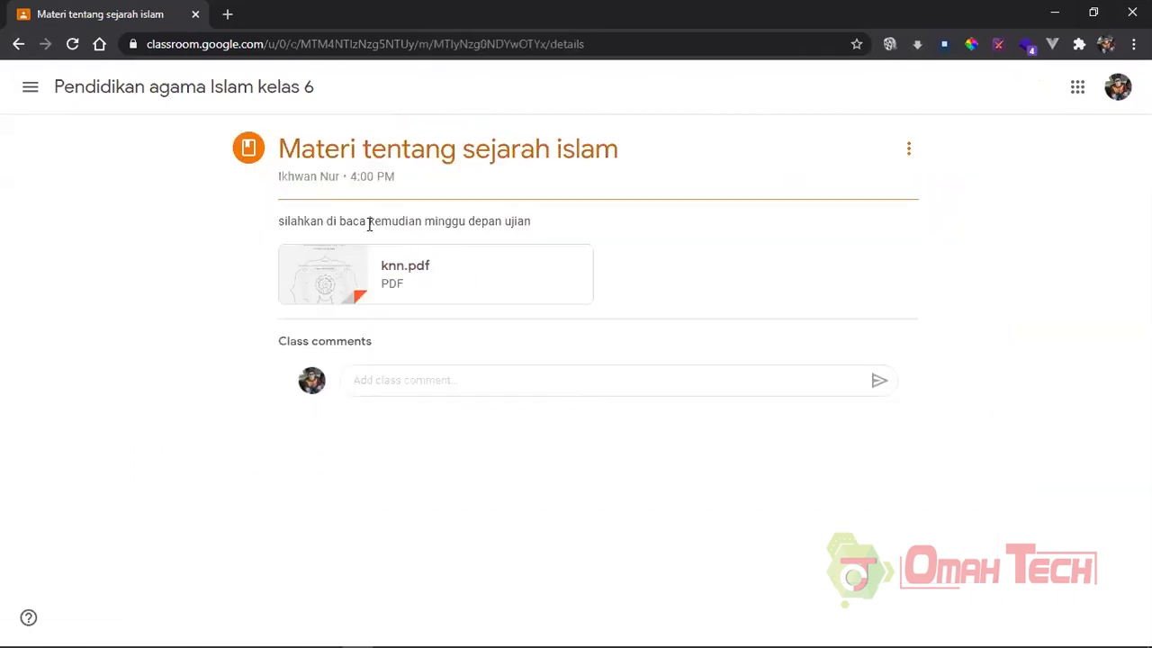
pyautogui.click(20, 44)
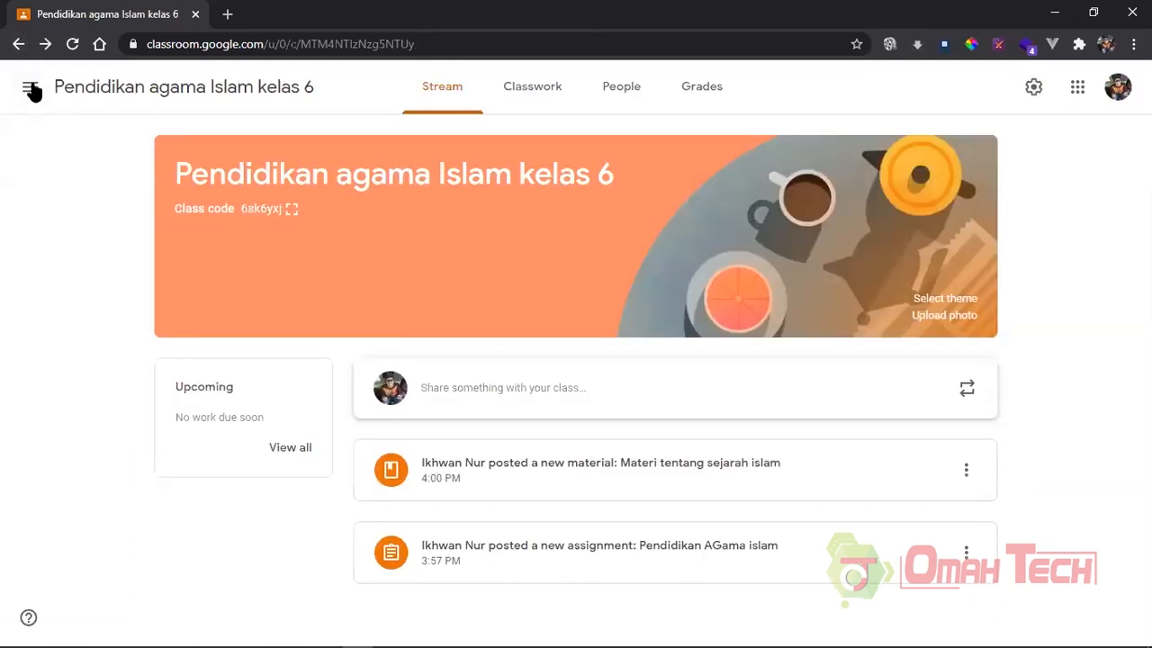
pyautogui.click(32, 89)
pyautogui.click(31, 90)
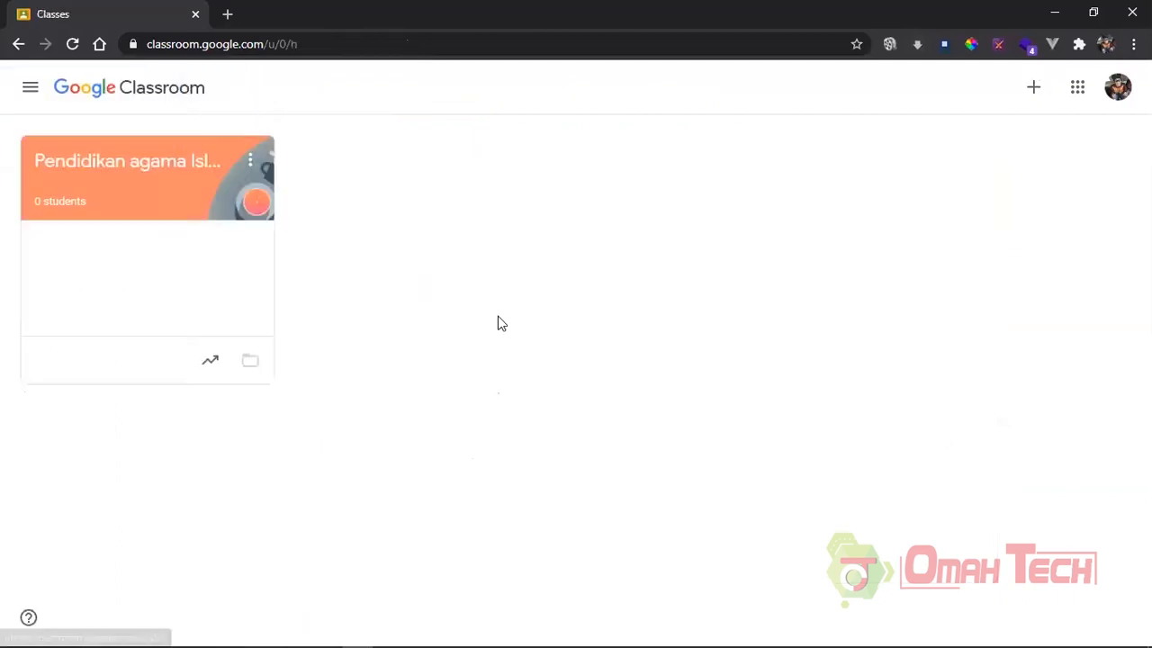
# Open the Pendidikan agama Islam kelas 6 class and view its class code in the enlarged display.
pyautogui.click(98, 160)
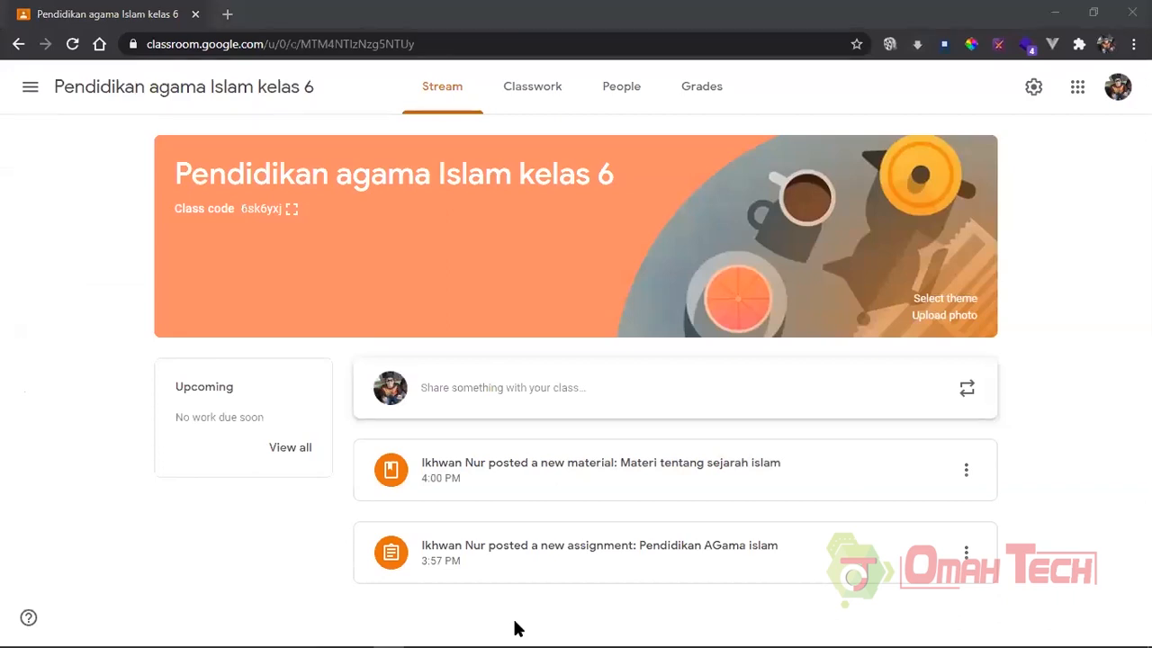
pyautogui.click(274, 260)
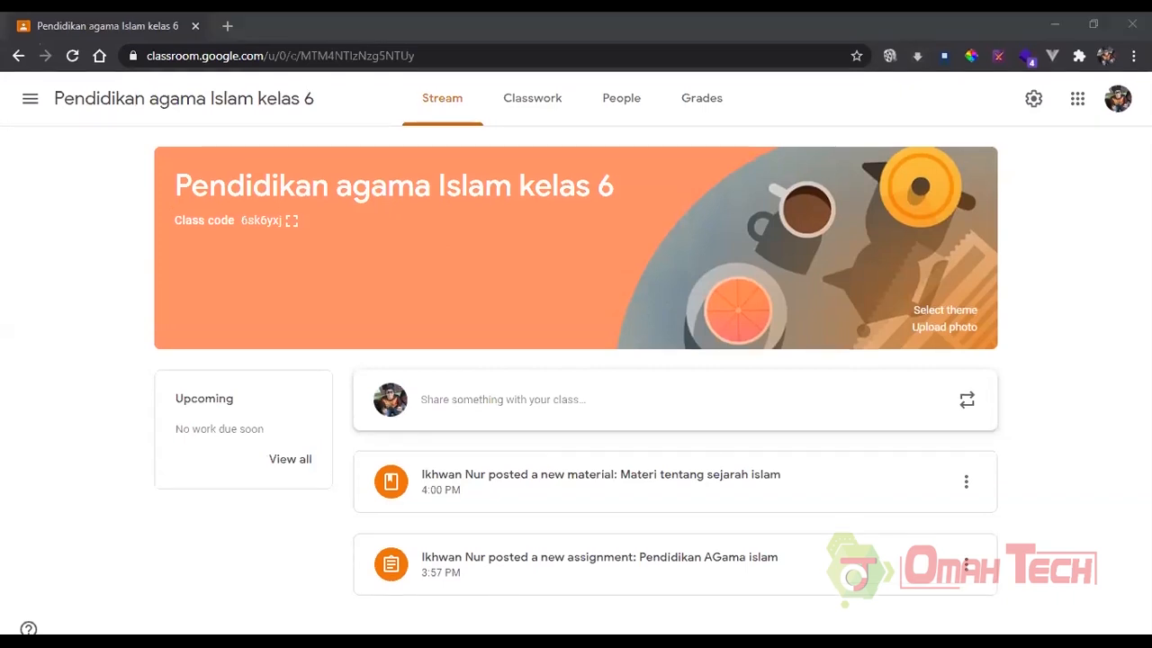
pyautogui.click(245, 222)
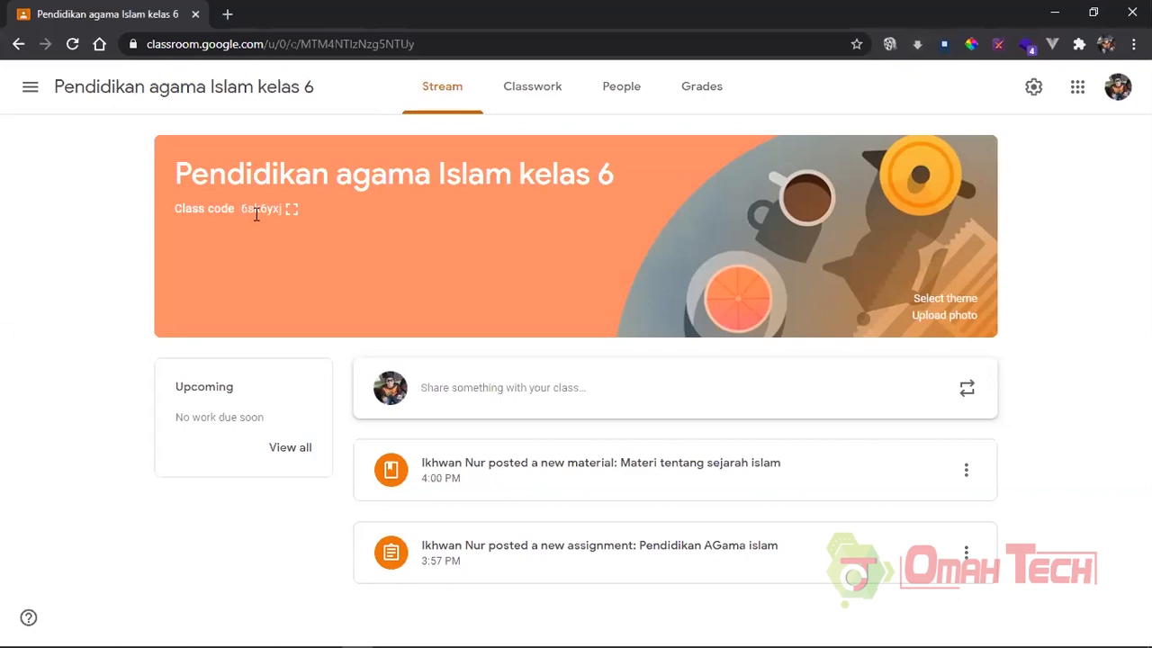
pyautogui.click(290, 210)
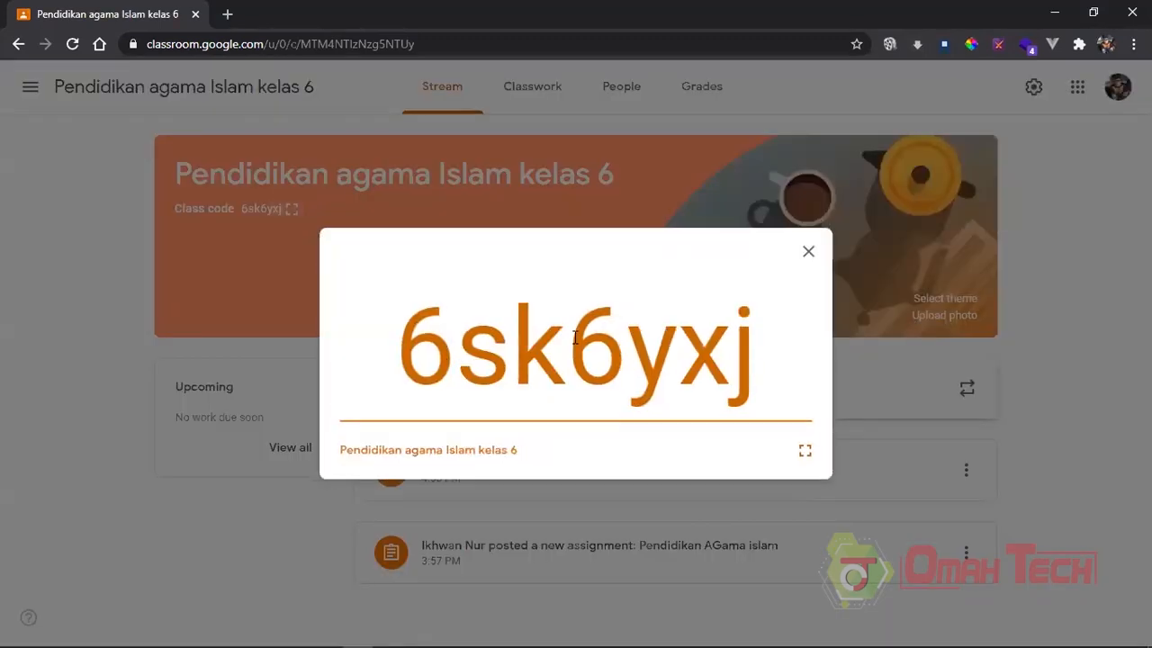
pyautogui.moveTo(574, 337); pyautogui.dragTo(817, 342)
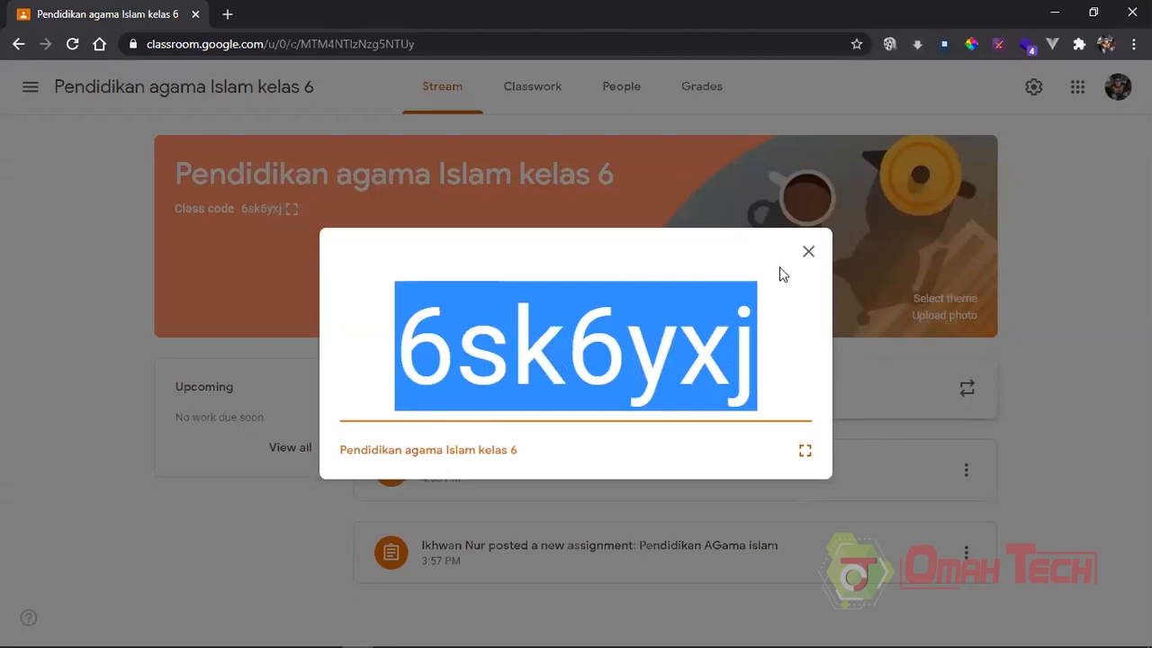
pyautogui.click(808, 252)
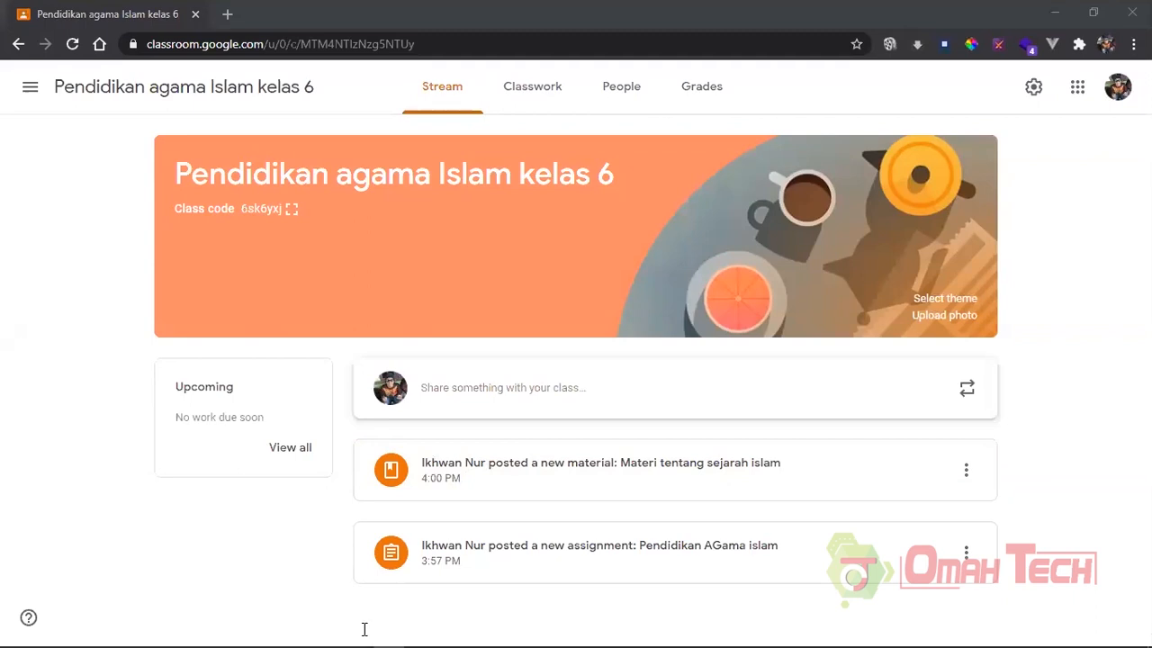
# Display the class code enlarged again and copy it for sharing with a student.
pyautogui.click(348, 228)
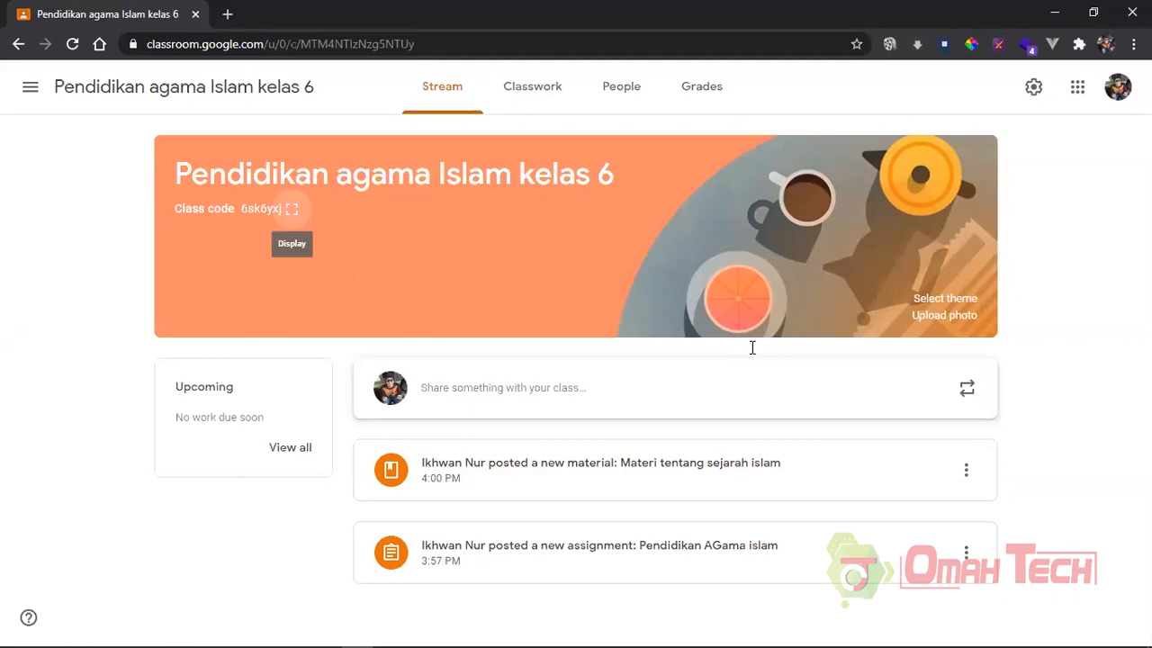
pyautogui.moveTo(622, 346); pyautogui.dragTo(353, 355)
pyautogui.hotkey('ctrl', 'c')
pyautogui.rightClick(528, 344)
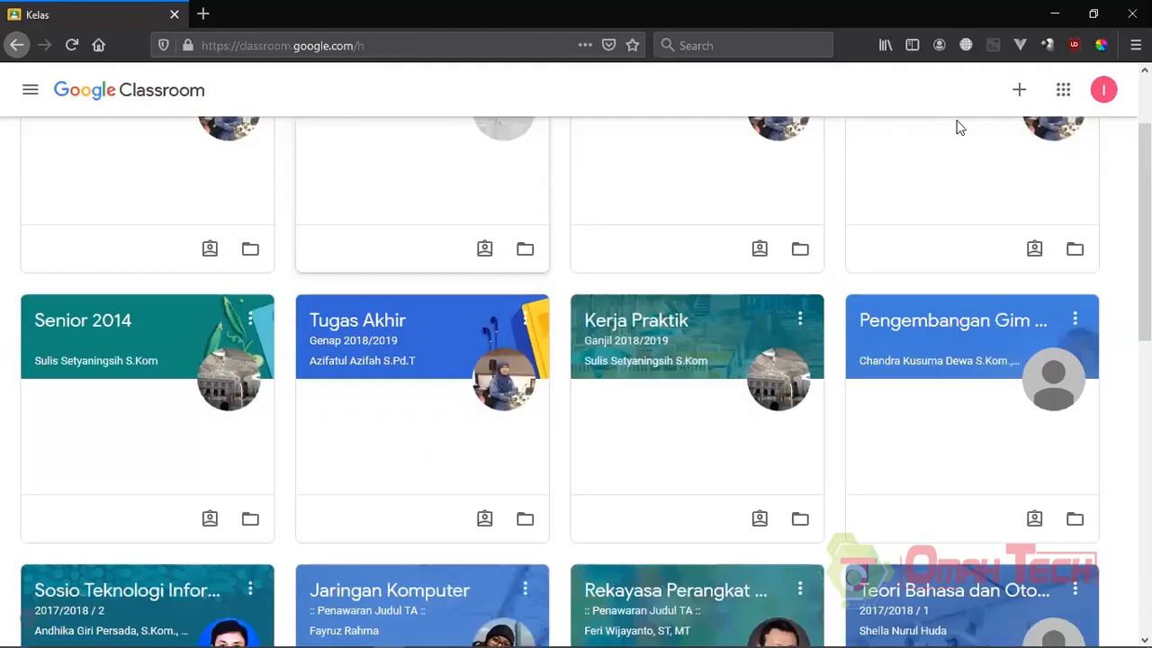
# Switch to the student's Google Classroom account in Firefox and join the class using the copied class code.
pyautogui.scroll(-2, 957, 123)
pyautogui.scroll(3, 450, 336)
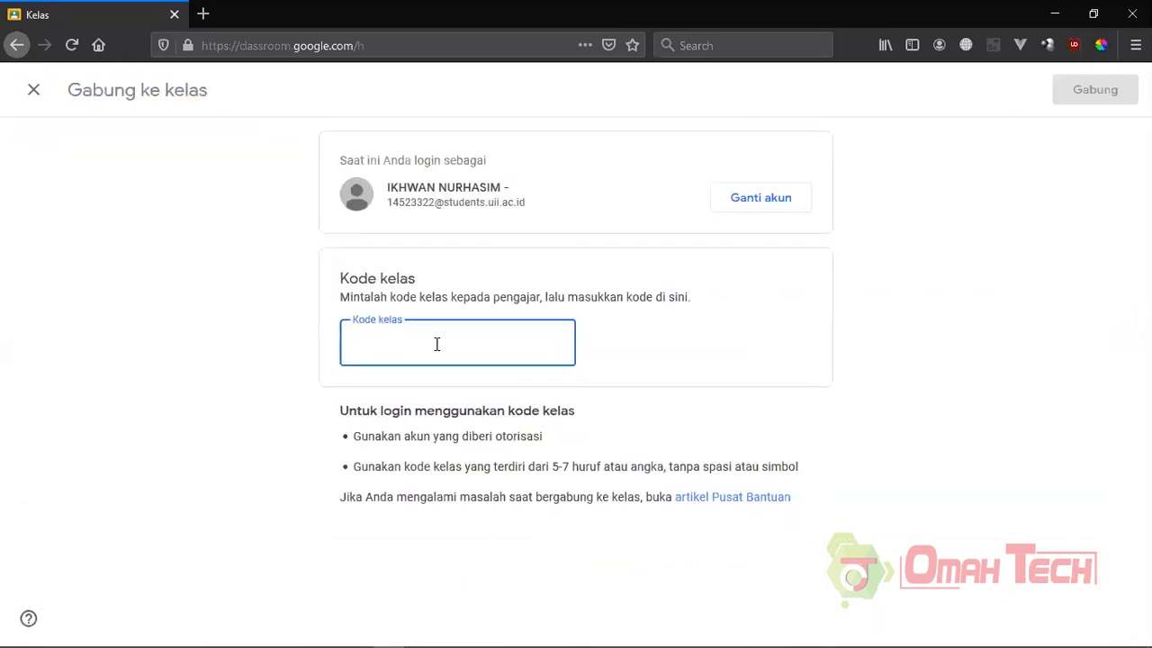
pyautogui.rightClick(435, 345)
pyautogui.click(486, 417)
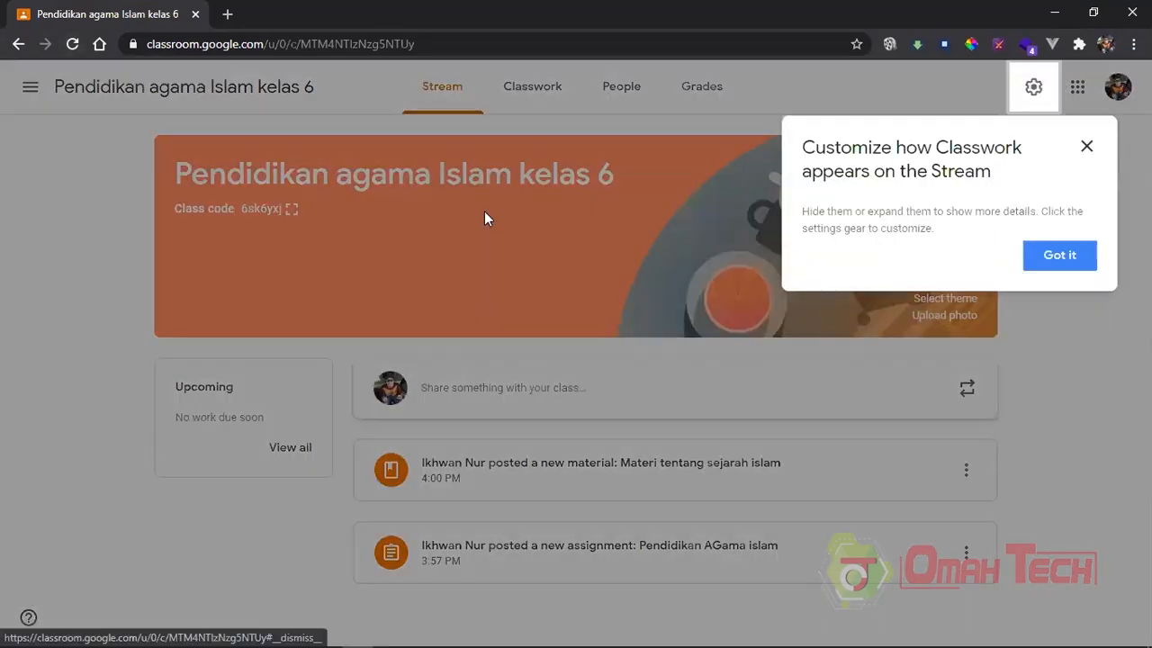
# Return to the teacher's account and review the class's people list, the selection of the enrolled student, and the student invitation form.
pyautogui.click(489, 216)
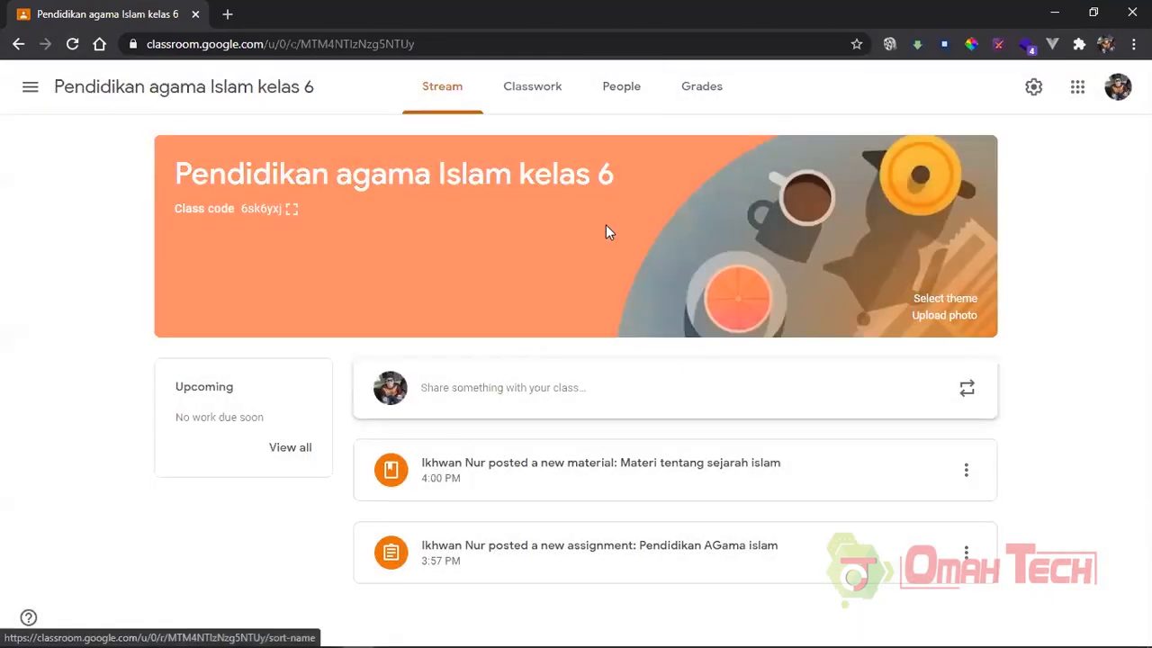
pyautogui.click(621, 86)
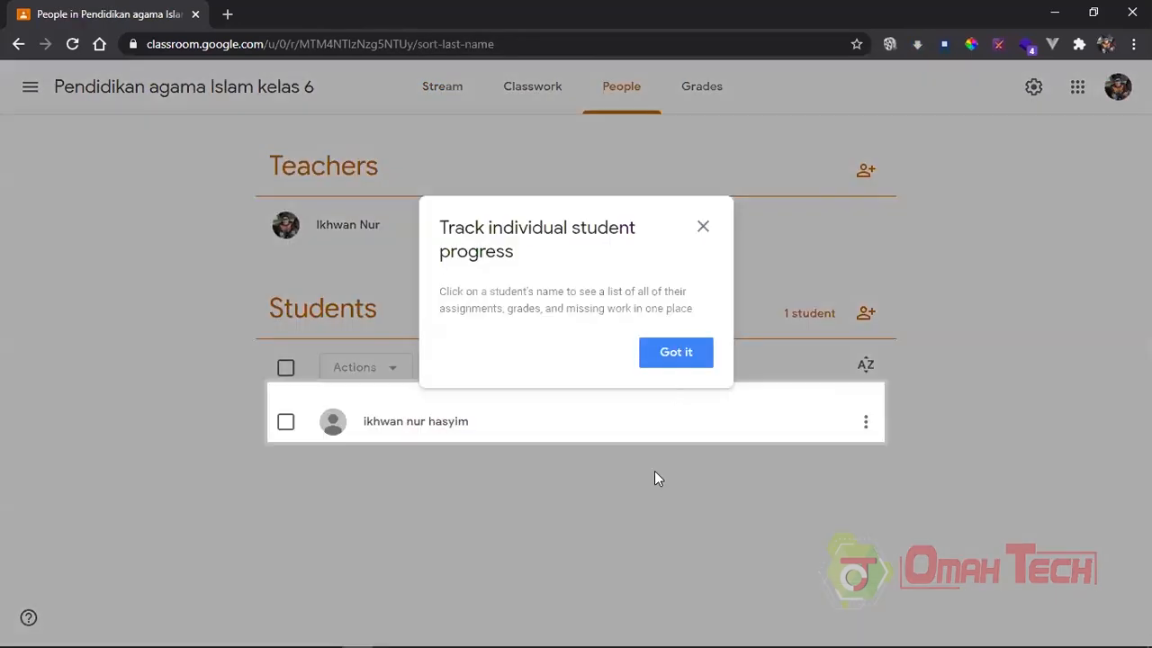
pyautogui.click(654, 477)
pyautogui.click(285, 423)
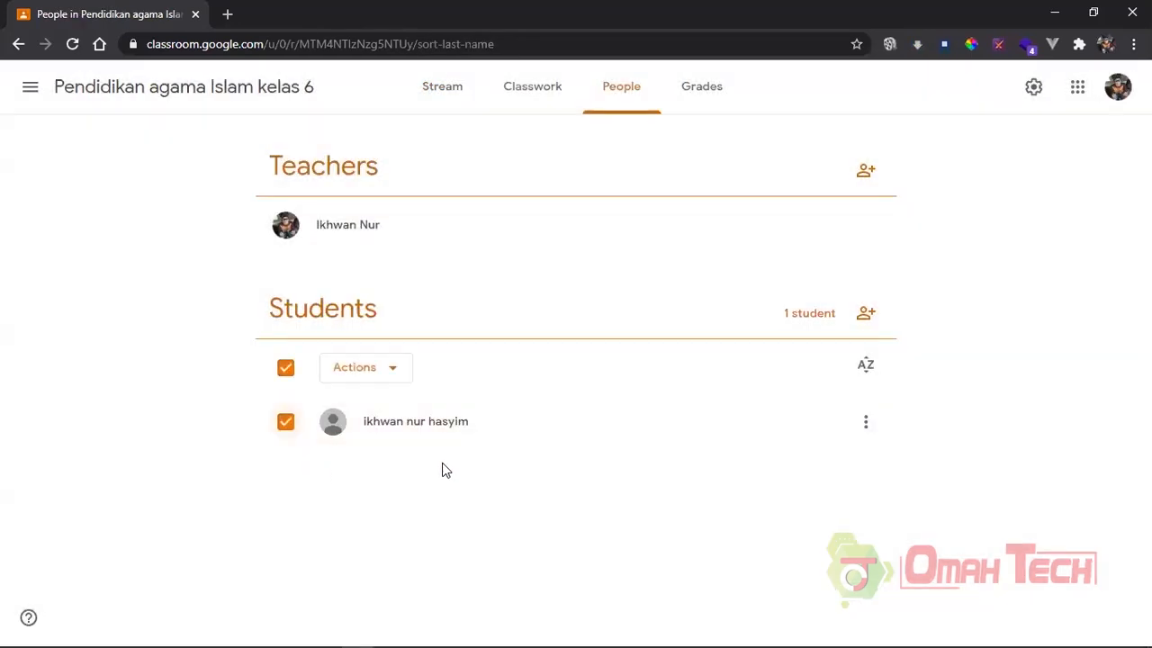
pyautogui.click(286, 419)
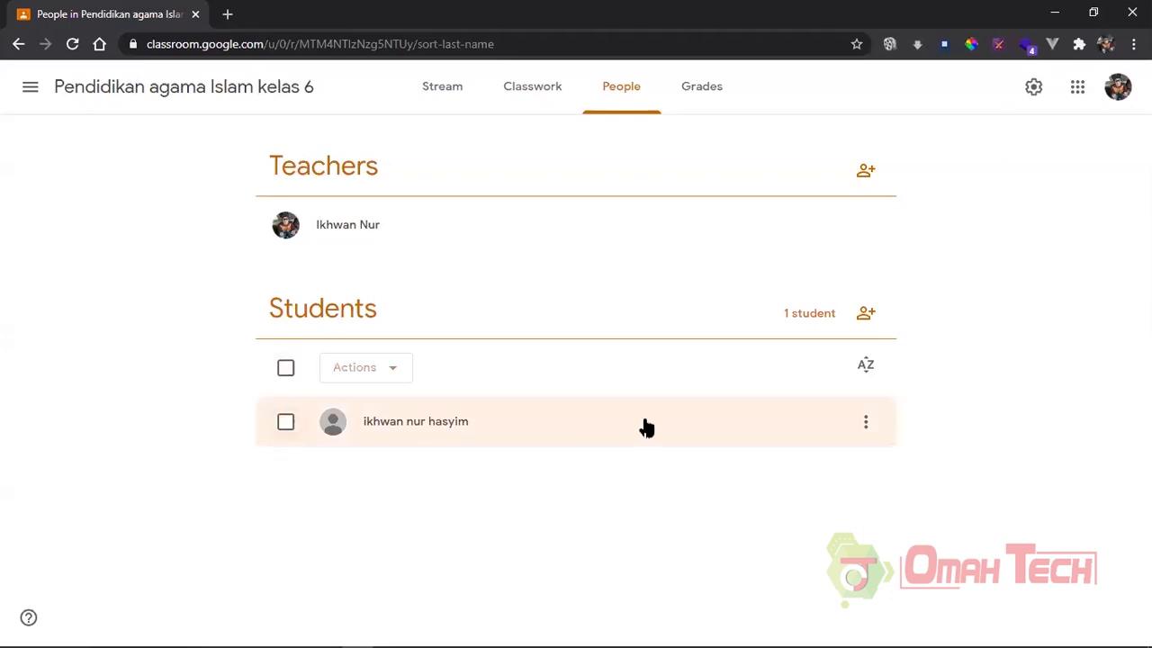
pyautogui.click(864, 315)
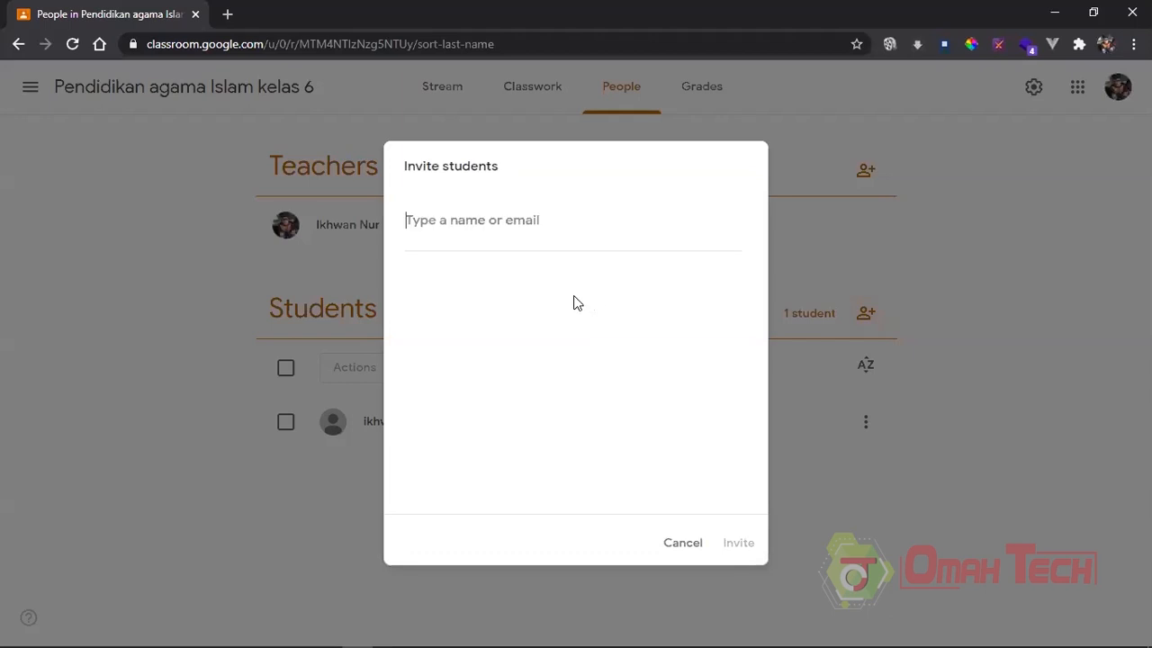
pyautogui.click(683, 543)
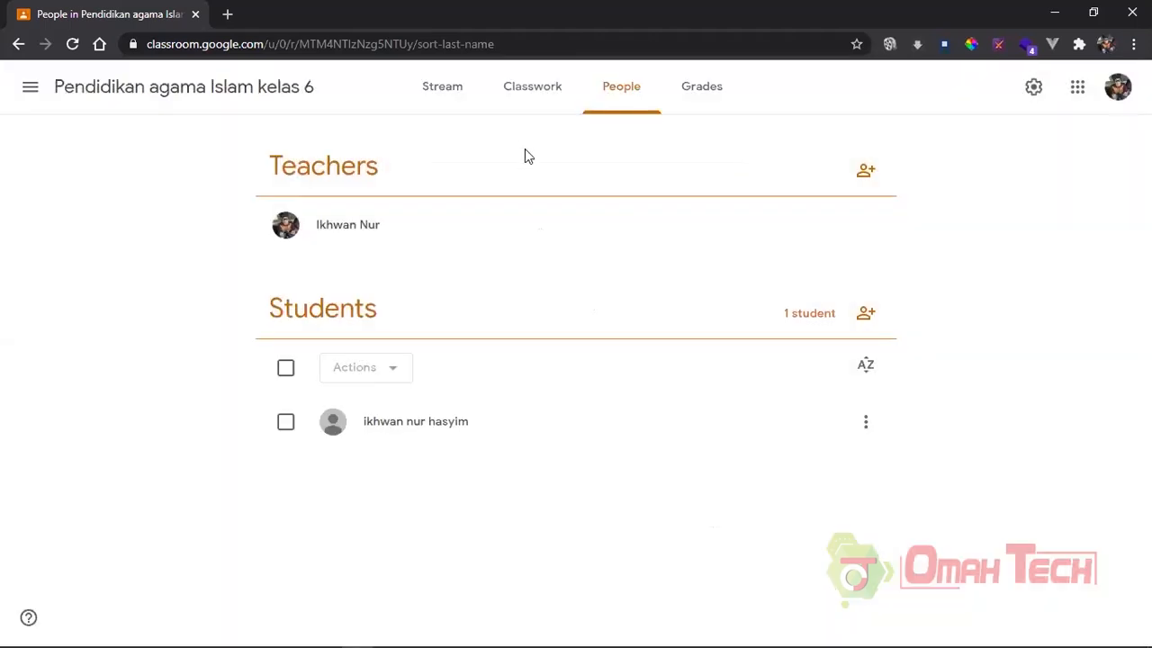
# View the list of classwork posts and return to the class stream.
pyautogui.click(445, 90)
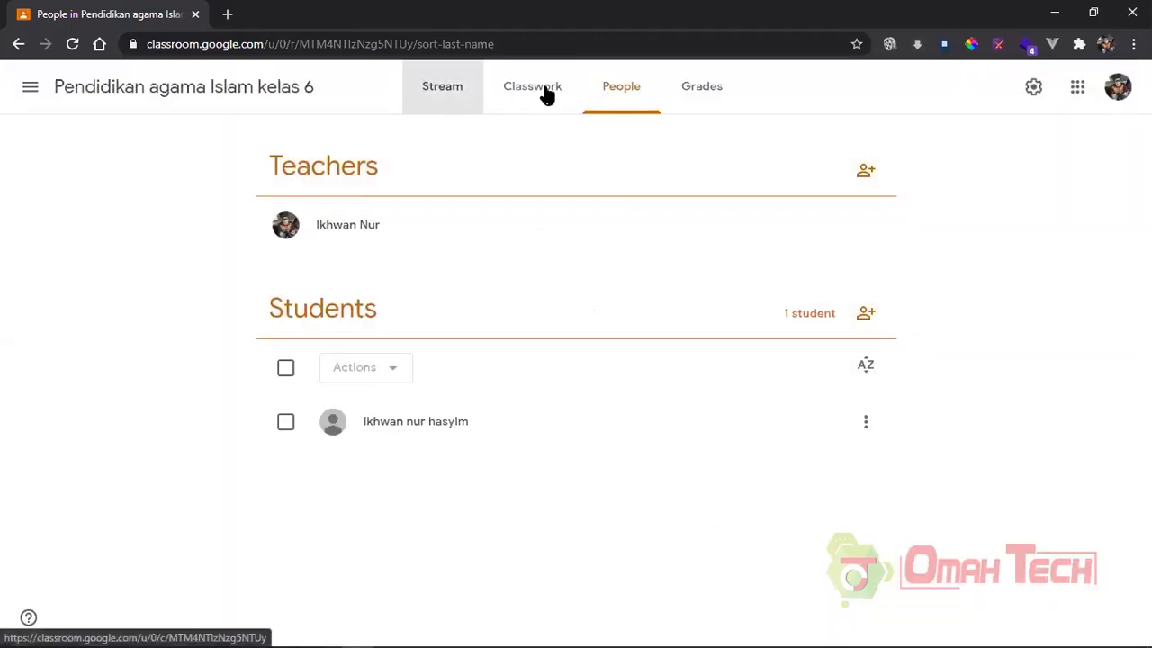
pyautogui.click(545, 90)
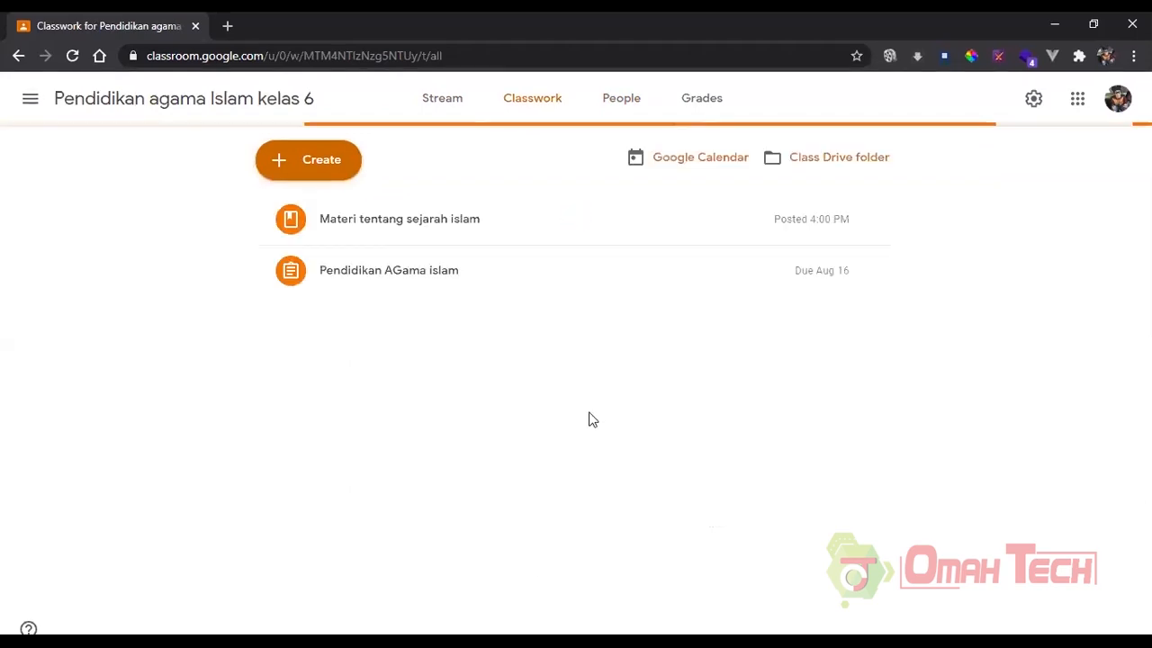
pyautogui.click(442, 97)
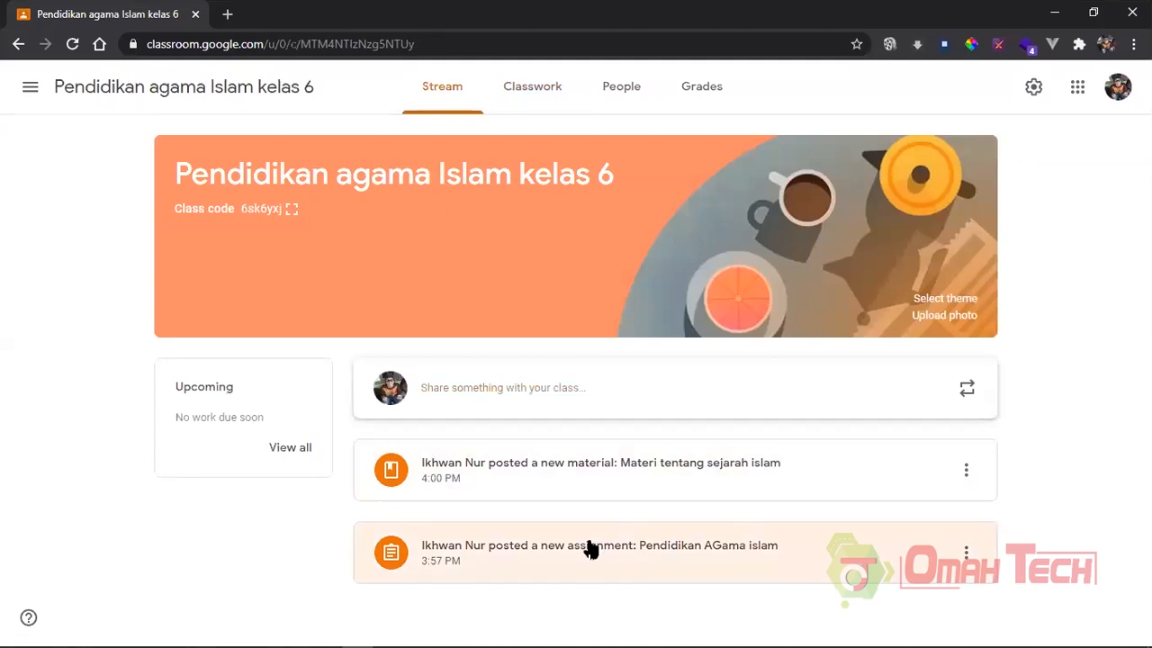
# Open the Pendidikan AGama islam assignment and review its student work, status filter, Drive folder and instructions.
pyautogui.click(587, 547)
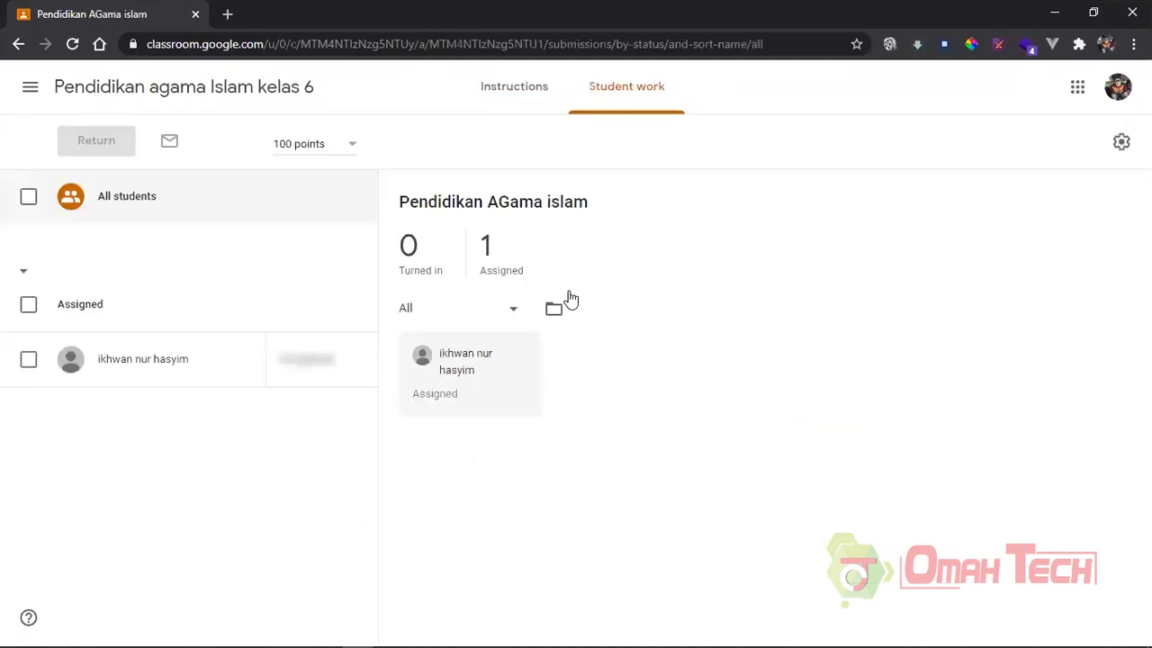
pyautogui.click(513, 322)
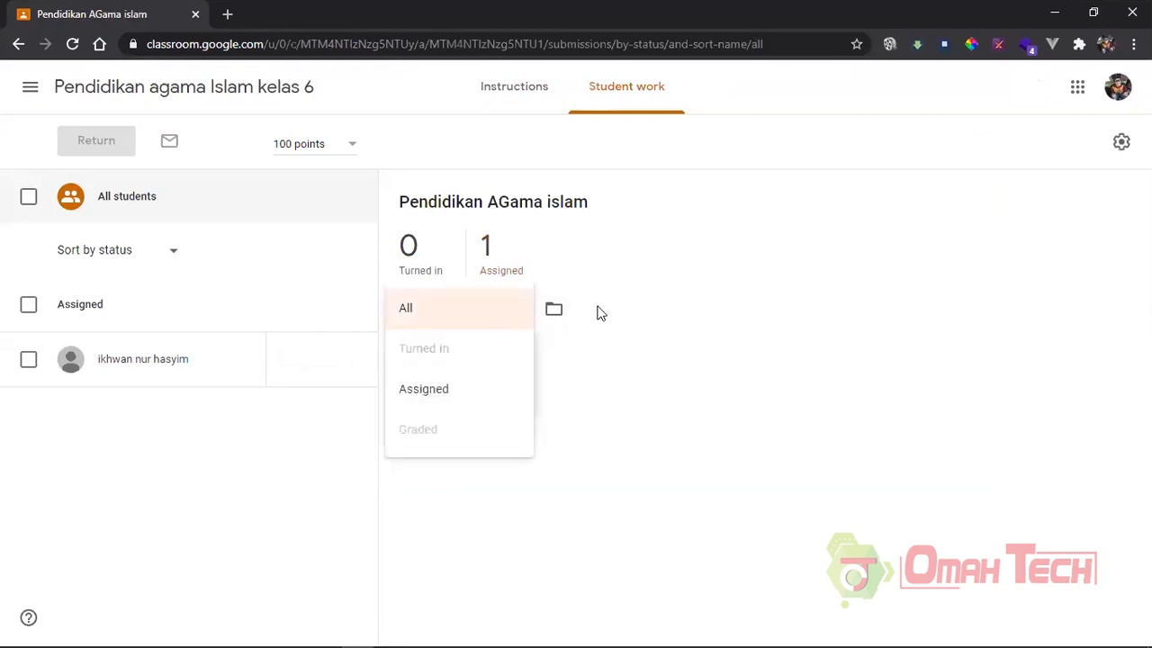
pyautogui.click(406, 304)
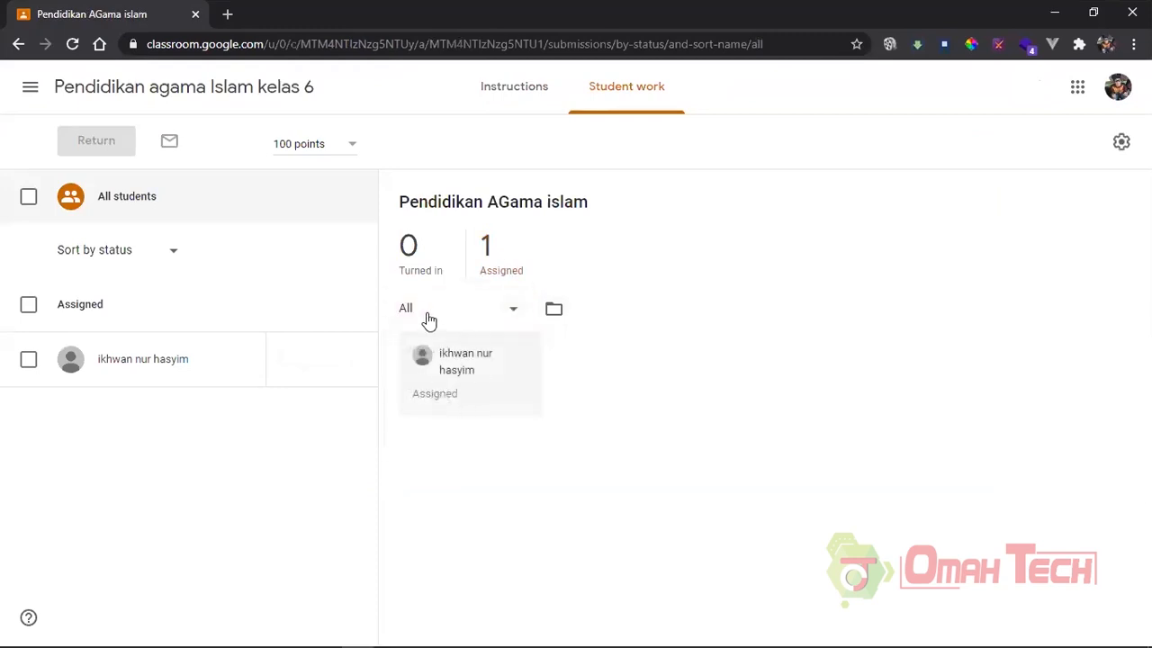
pyautogui.click(552, 310)
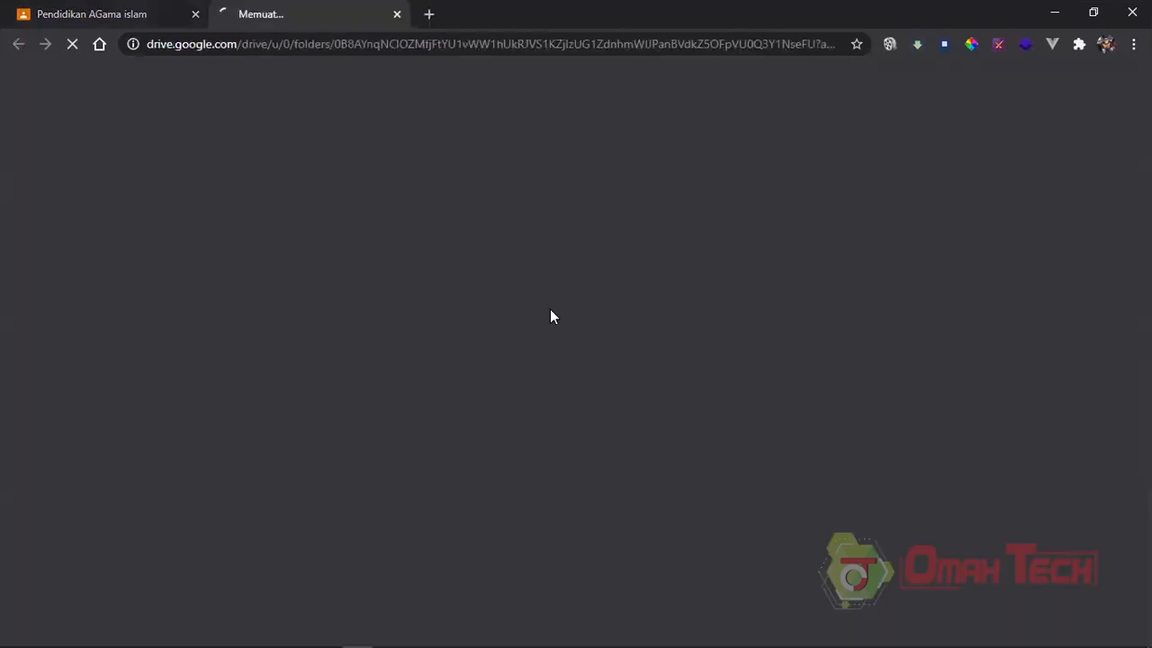
pyautogui.hotkey('ctrl', 'w')
pyautogui.click(513, 89)
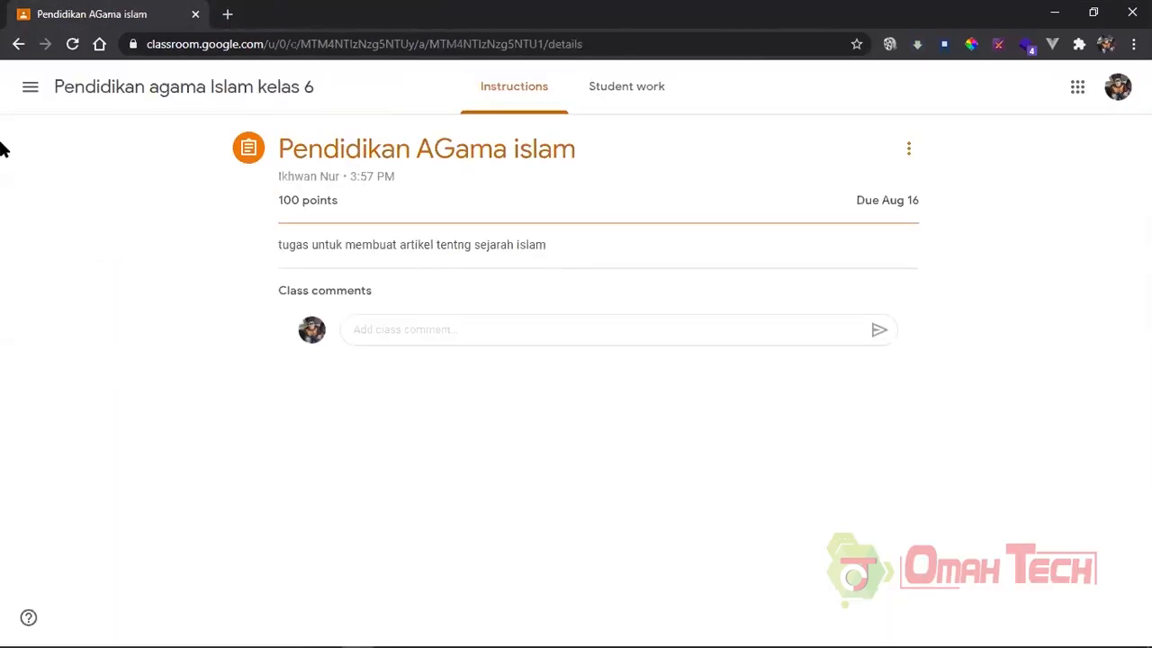
# Return to the class stream and examine the form for sharing an announcement with all students.
pyautogui.click(27, 89)
pyautogui.click(158, 288)
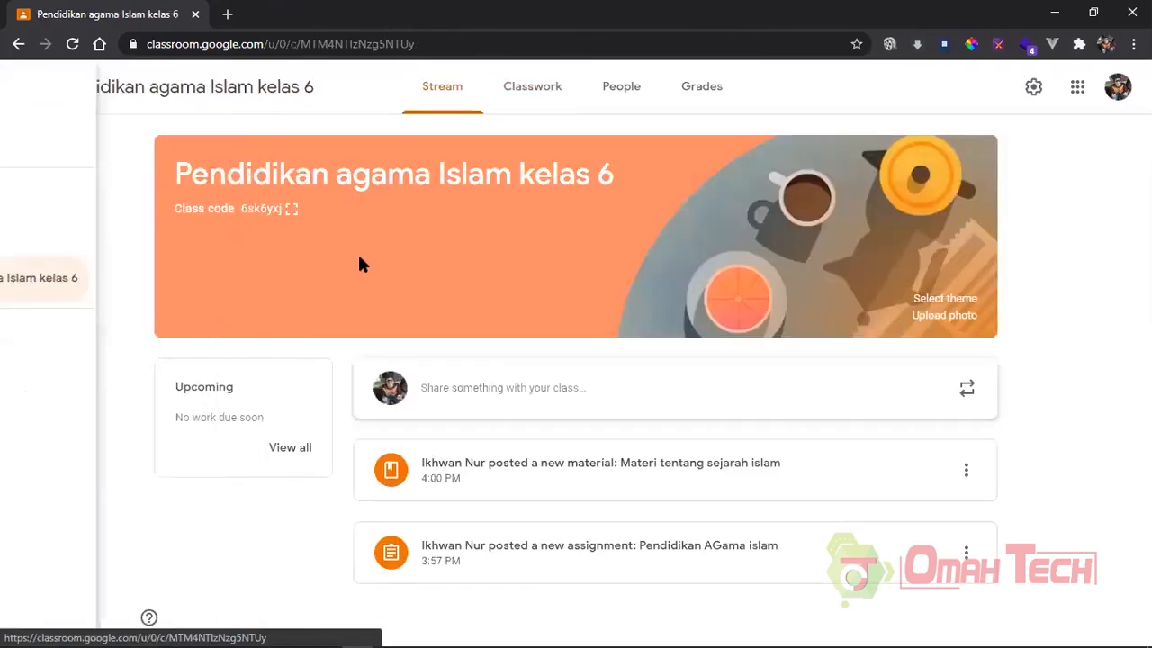
pyautogui.click(571, 414)
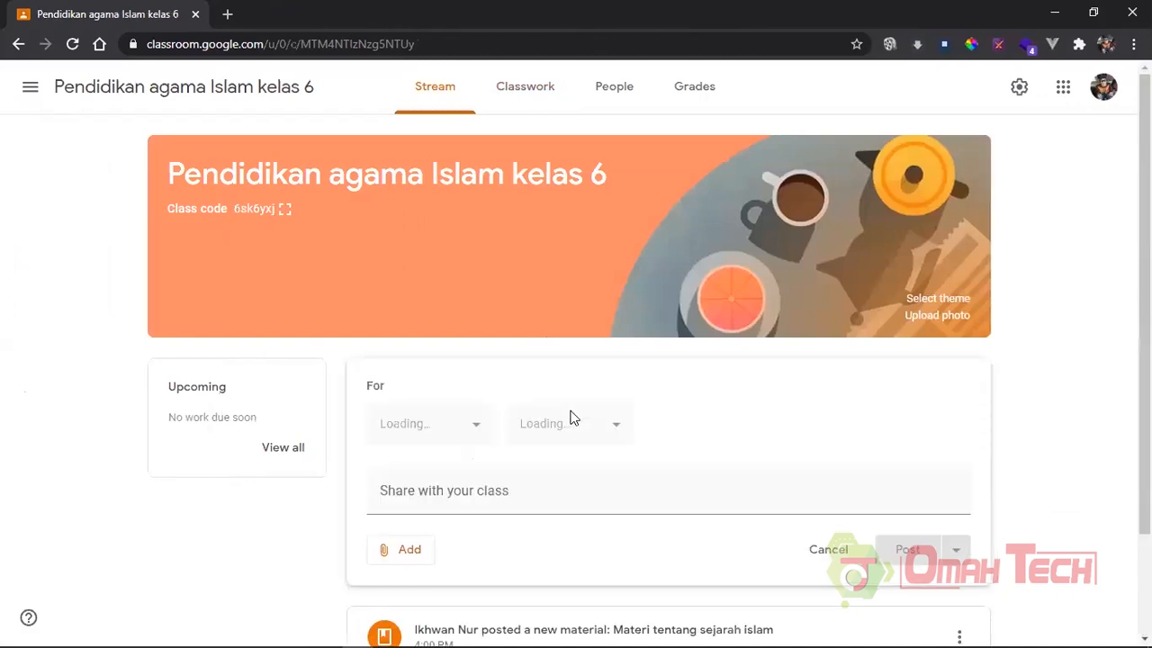
pyautogui.scroll(-2, 610, 396)
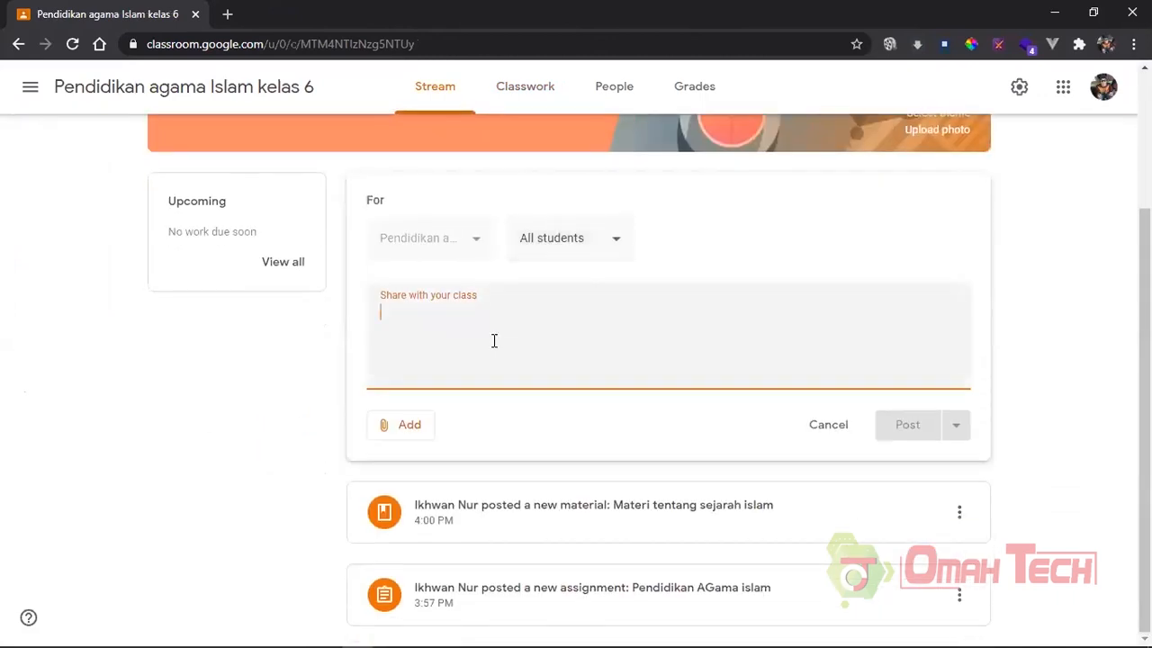
pyautogui.click(520, 91)
pyautogui.click(308, 160)
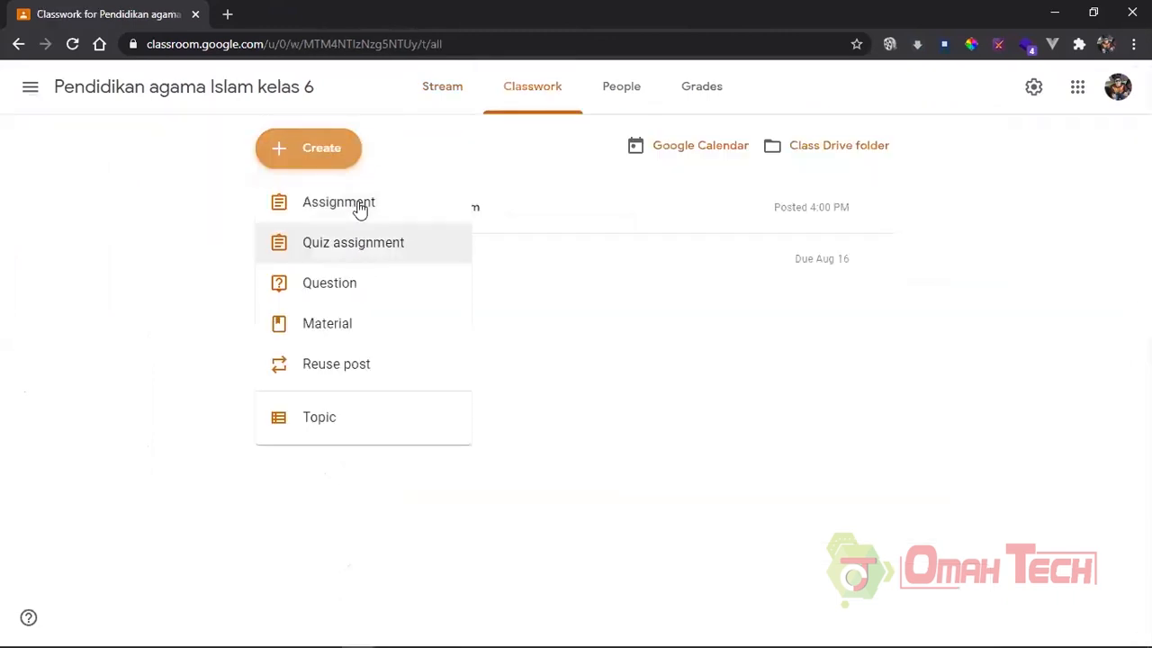
pyautogui.click(333, 325)
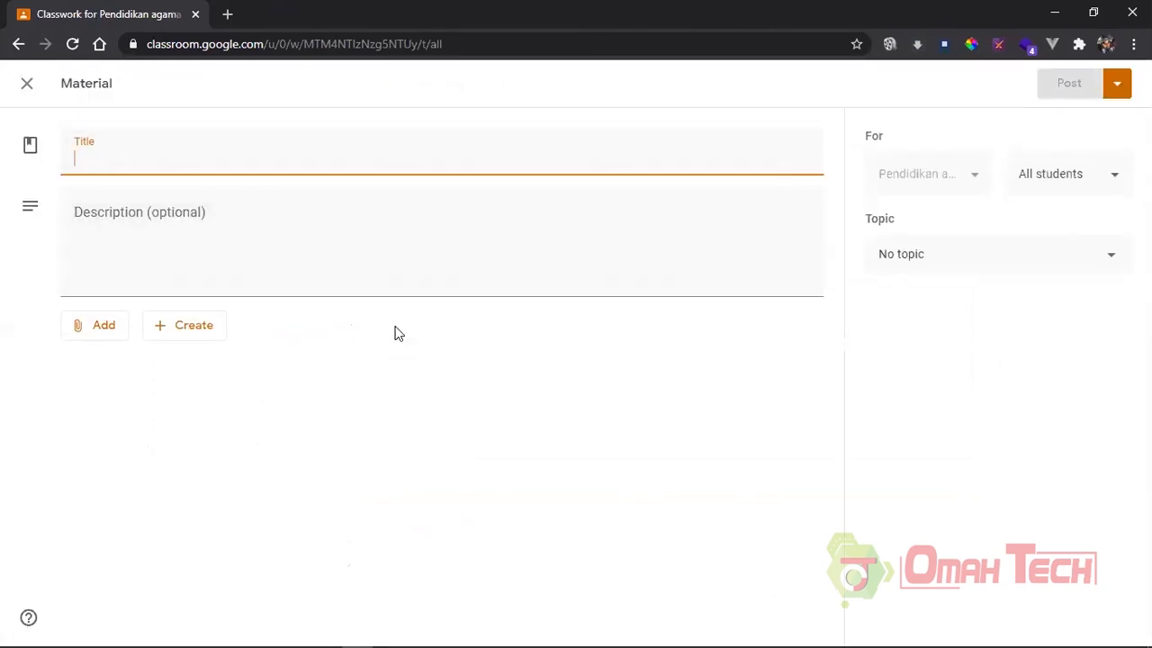
pyautogui.write('Materi')
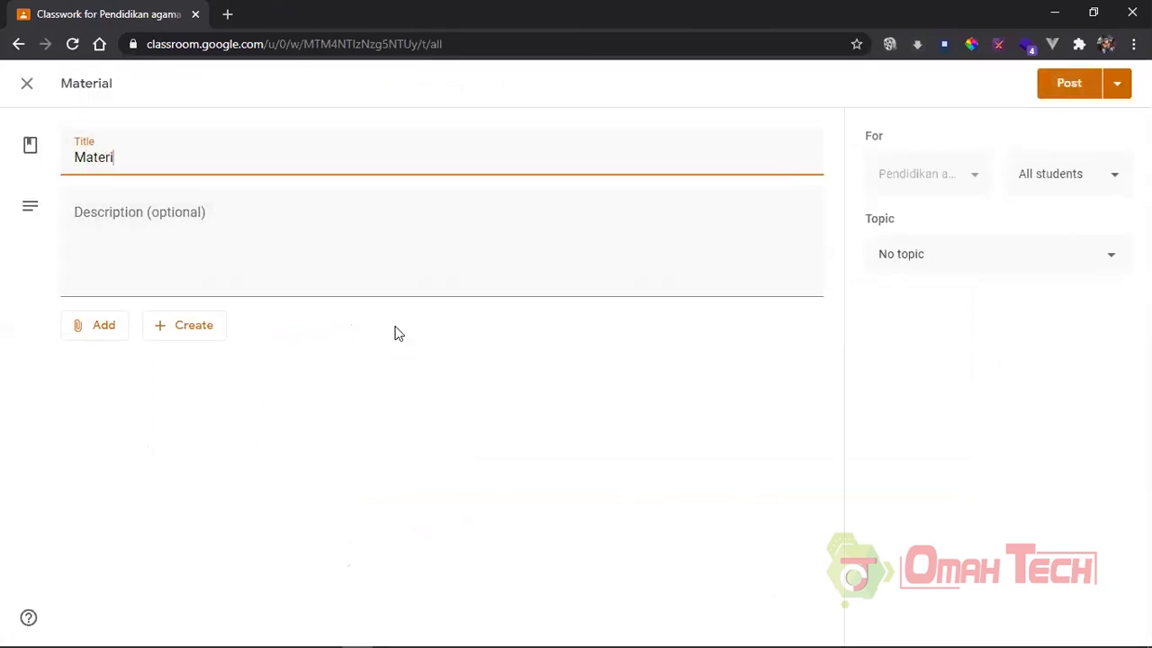
pyautogui.write(' Pengenalana')
pyautogui.write('Isla')
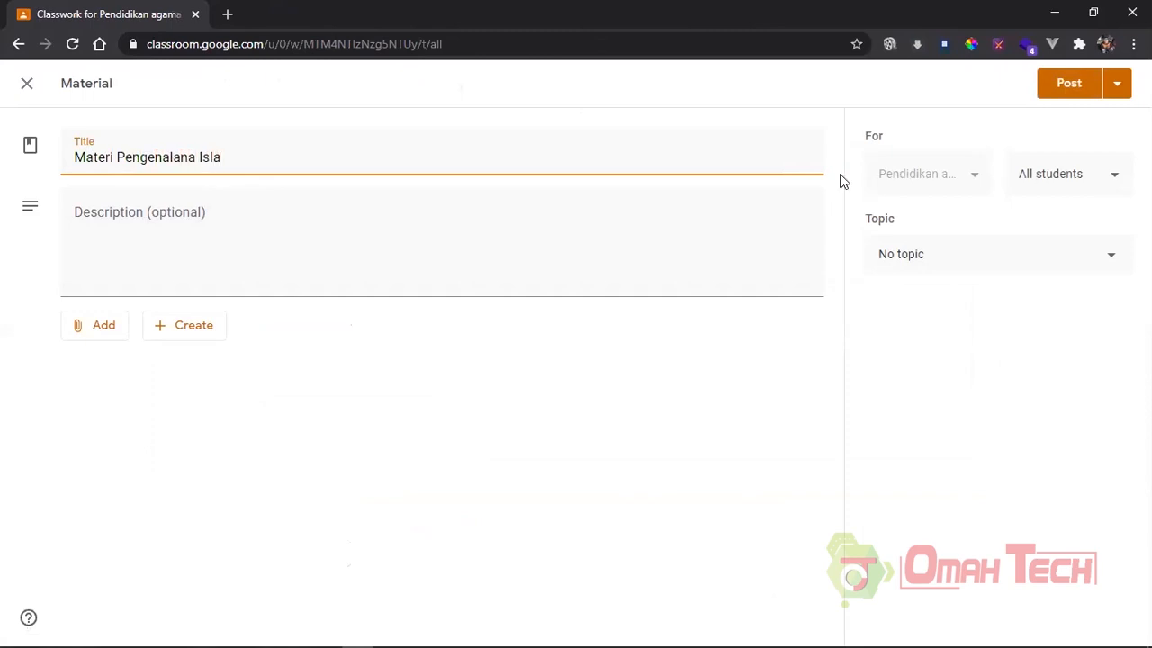
pyautogui.click(27, 82)
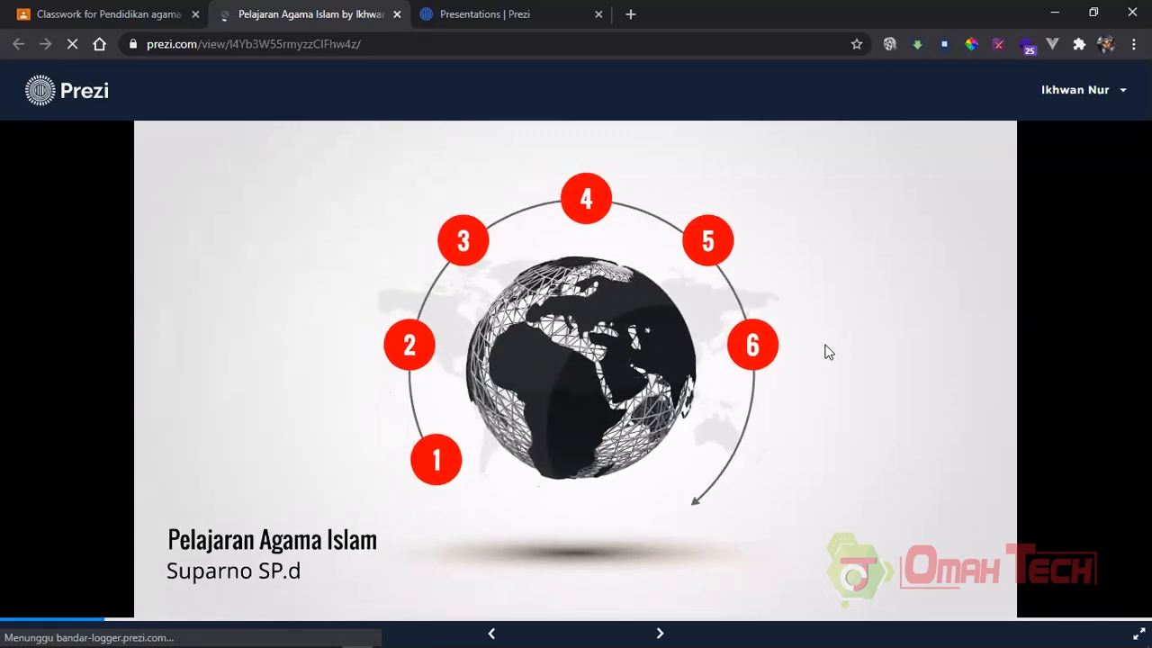
# Switch to the Pelajaran Agama Islam presentation in Prezi and browse section 2, Rukun Iman, with its first topic.
pyautogui.click(430, 347)
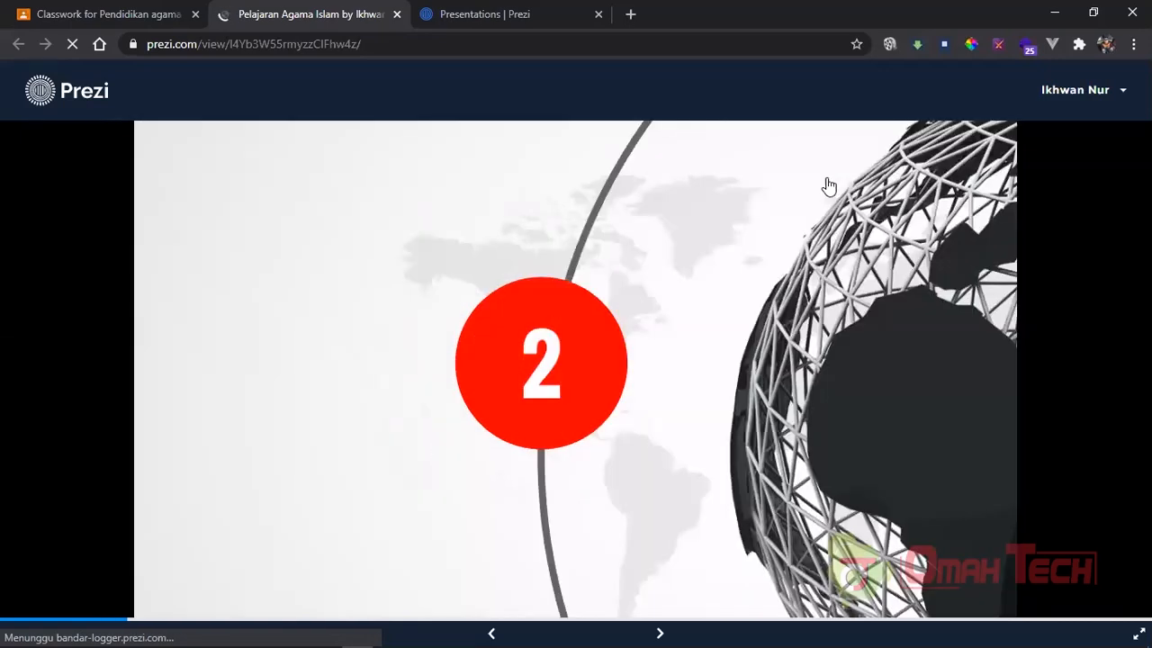
pyautogui.click(826, 178)
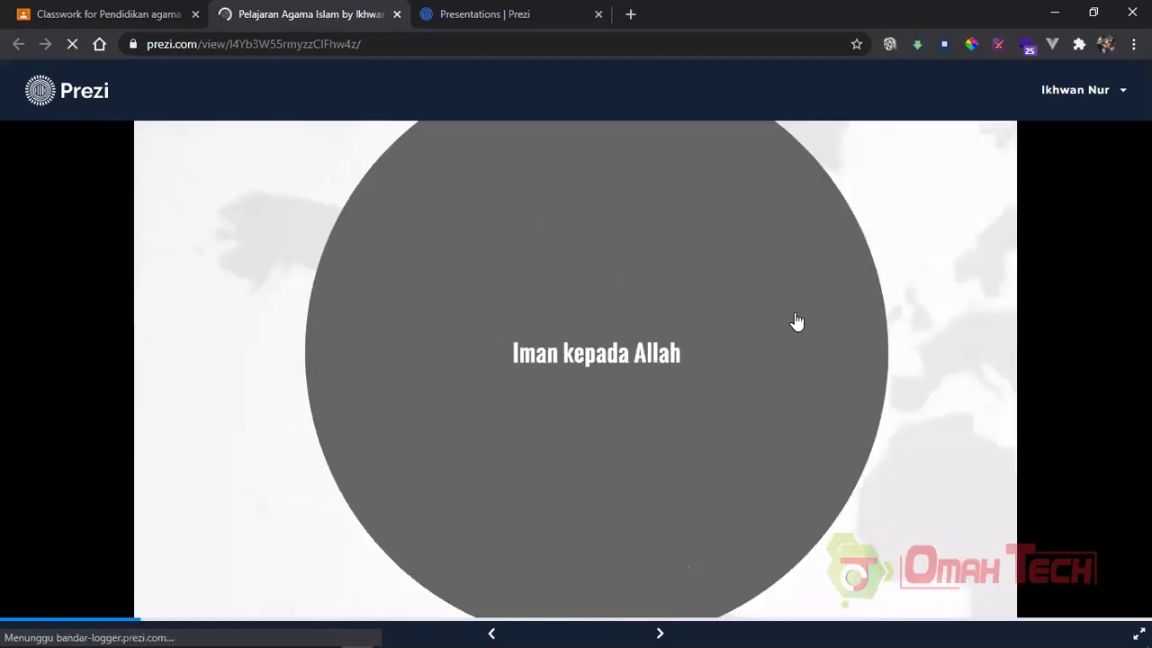
pyautogui.click(795, 316)
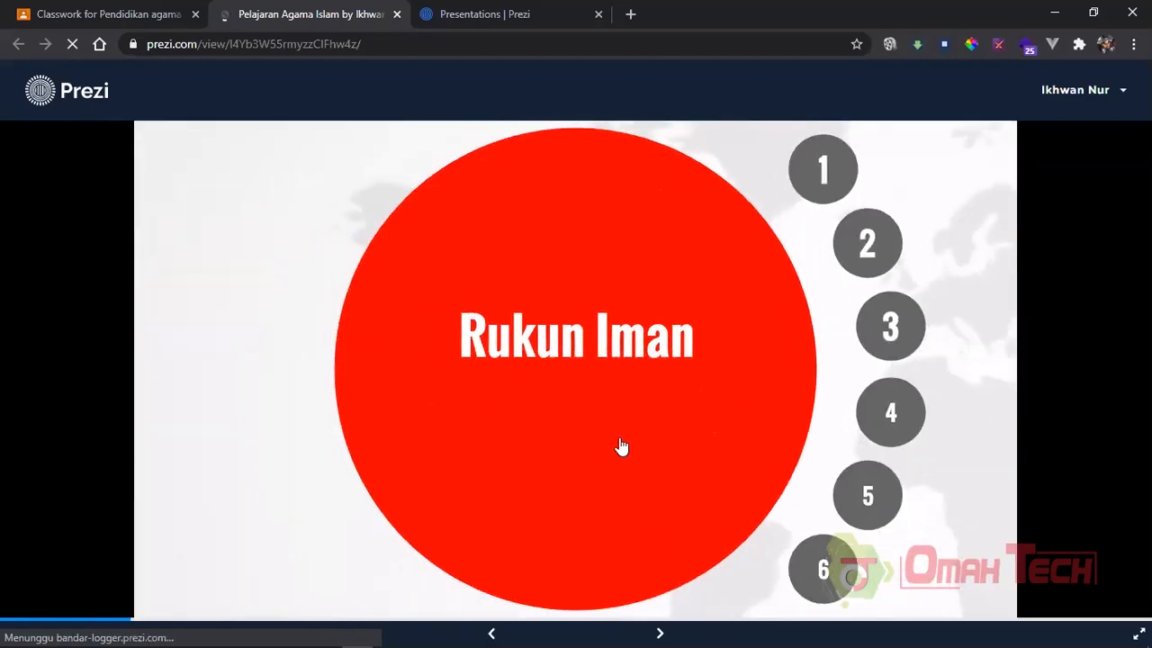
# Switch from the Prezi presentation back to Google Classroom and open the stream of the Pendidikan agama Islam kelas 6 class.
pyautogui.click(621, 445)
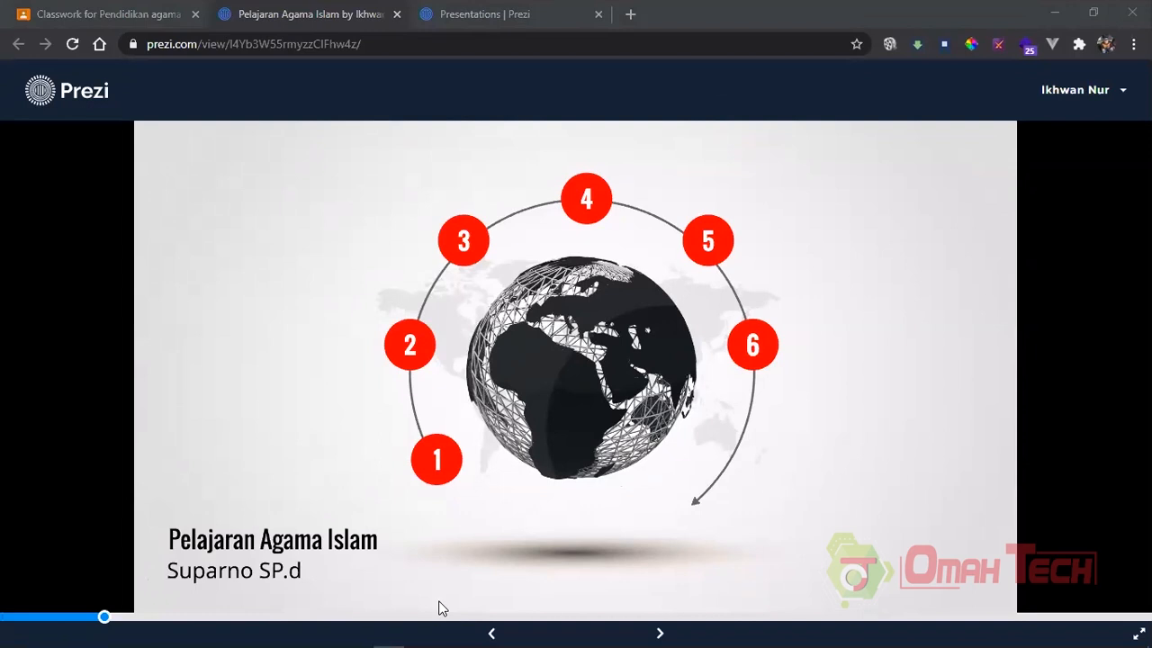
pyautogui.click(102, 24)
pyautogui.click(25, 90)
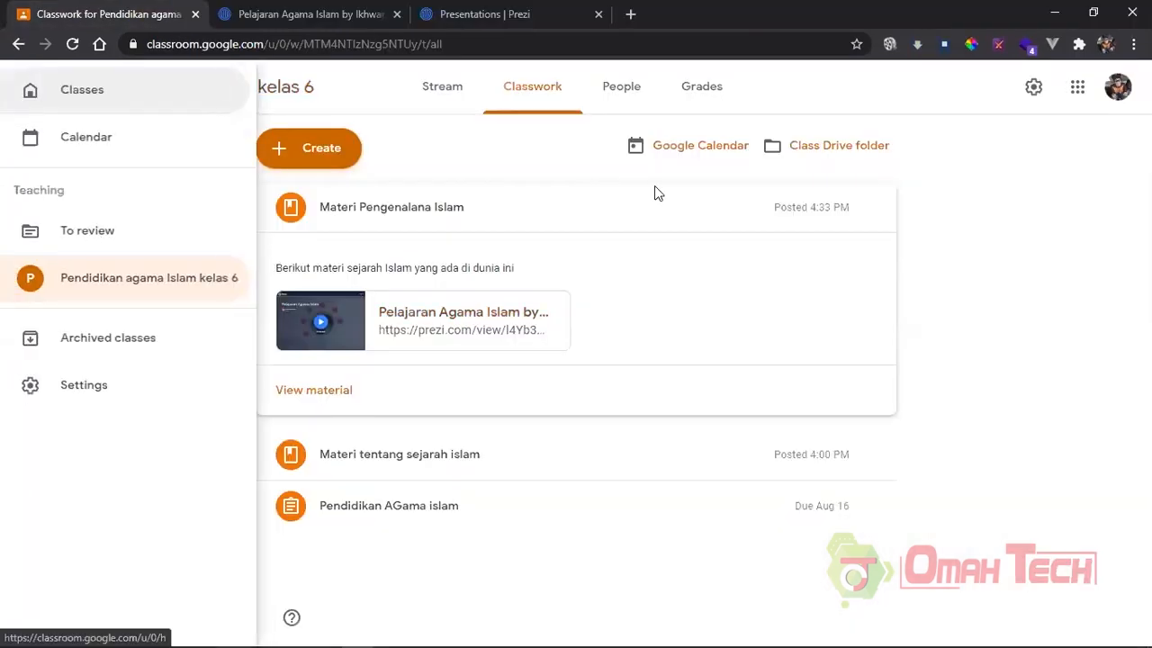
pyautogui.click(1027, 216)
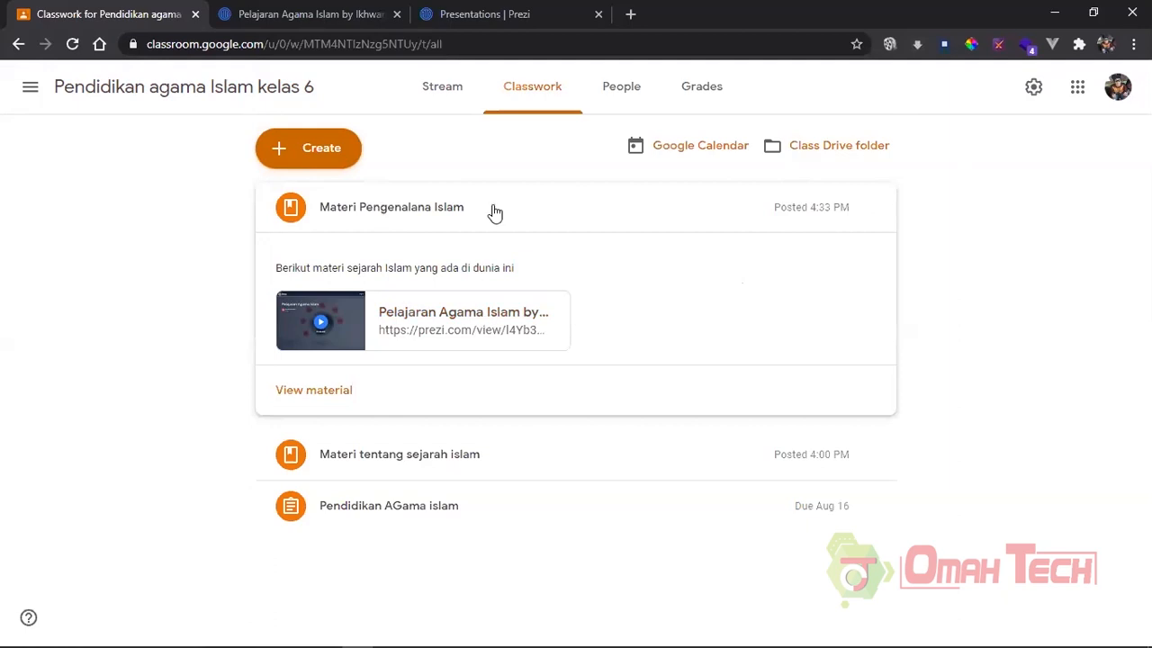
pyautogui.click(436, 90)
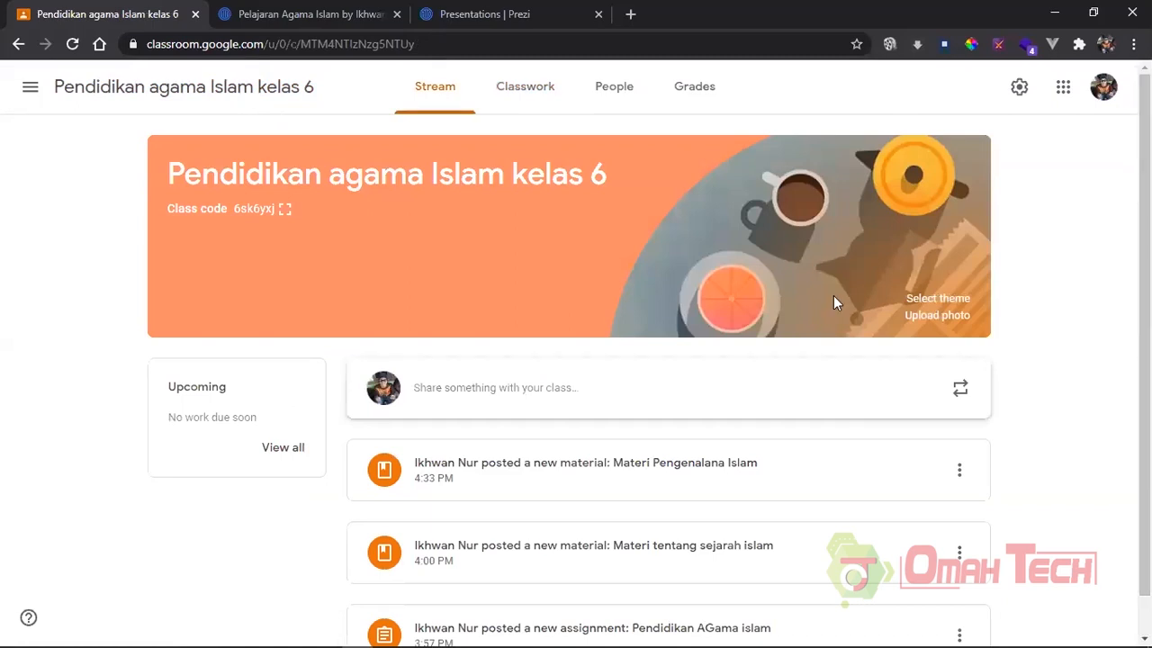
# Look over the material and assignment posts listed in the class stream.
pyautogui.scroll(-1, 833, 303)
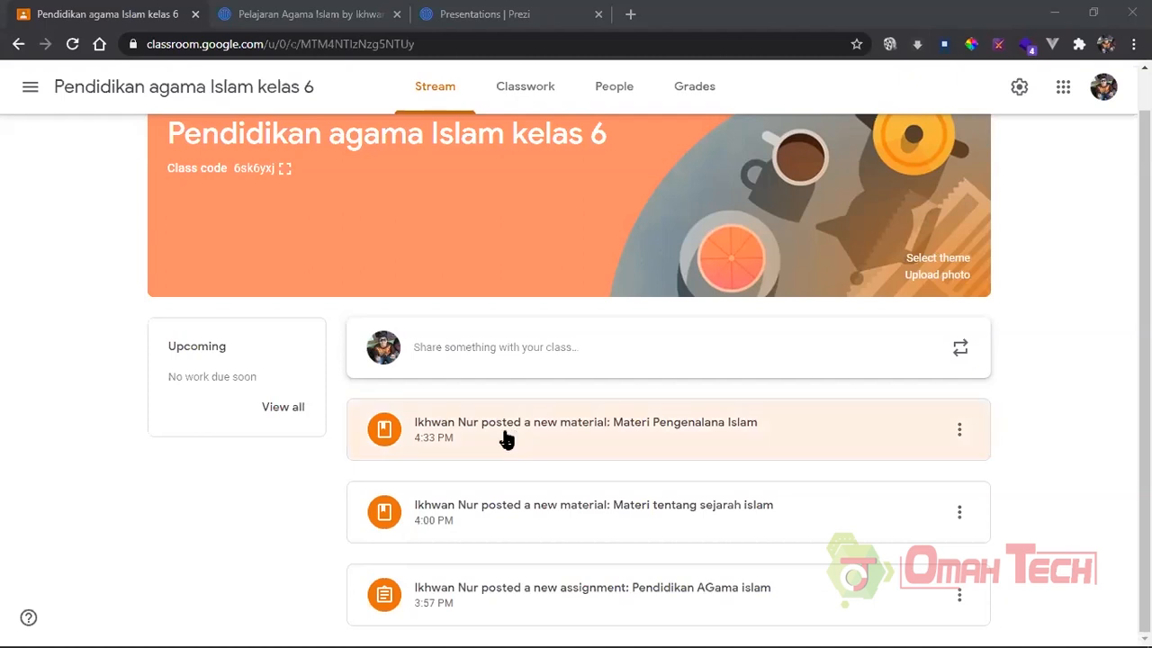
pyautogui.scroll(1, 504, 438)
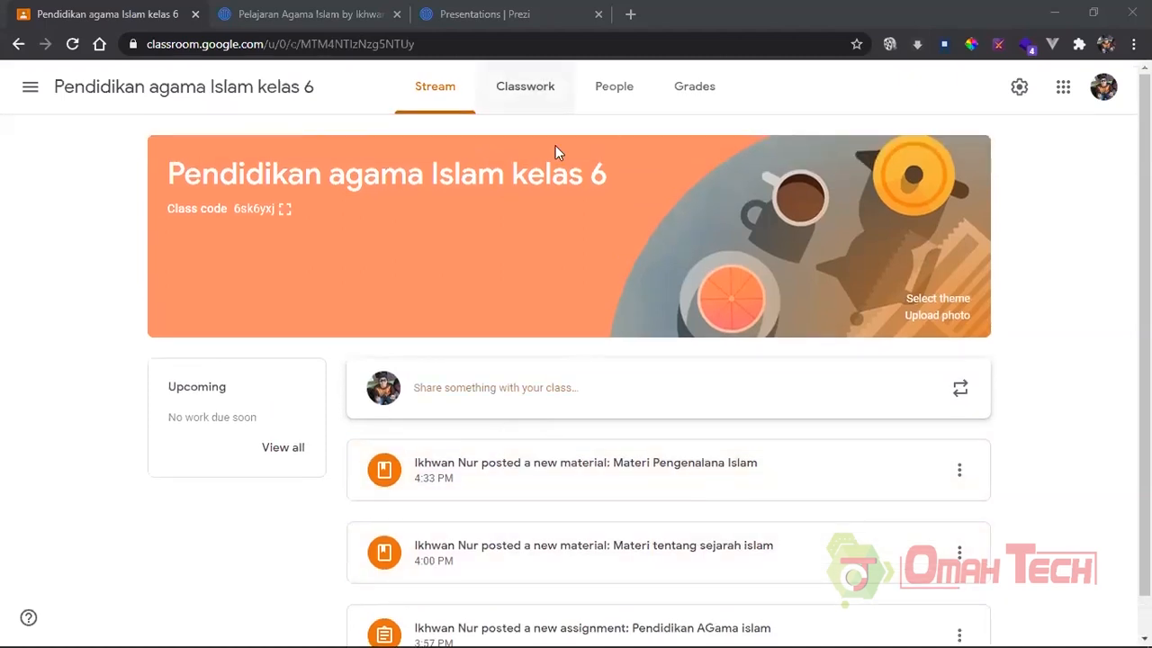
pyautogui.scroll(-1, 574, 411)
pyautogui.scroll(-1, 574, 411)
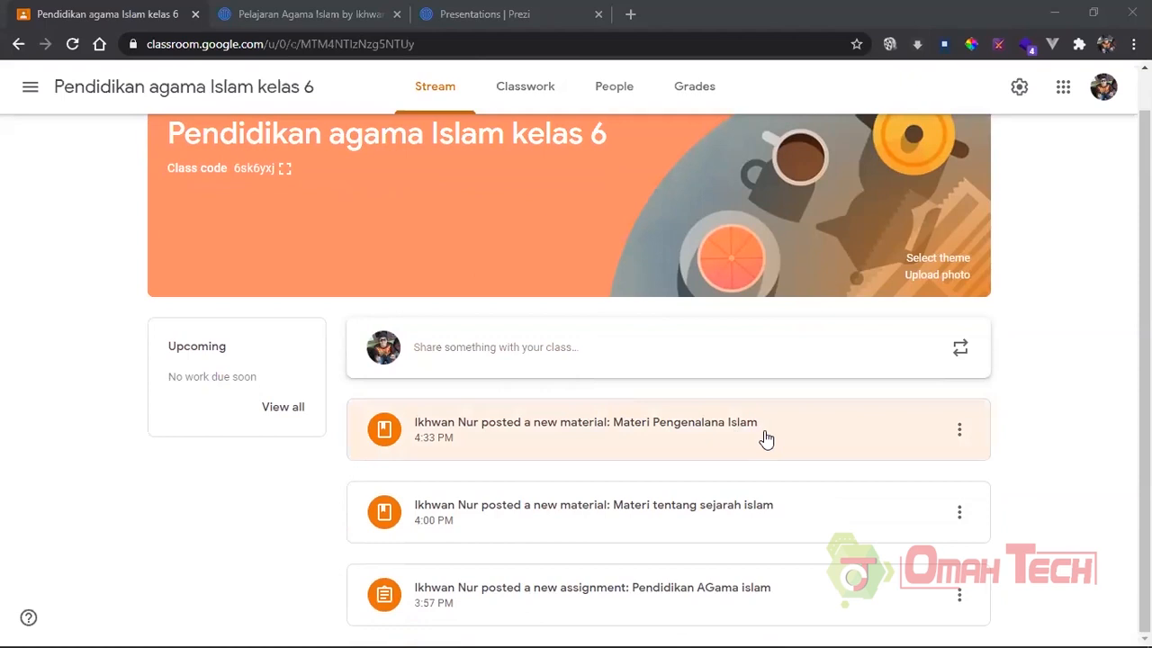
pyautogui.scroll(1, 622, 390)
# Create a new quiz assignment in the classwork and open its attached Blank Quiz form.
pyautogui.click(534, 97)
pyautogui.click(330, 152)
pyautogui.click(346, 243)
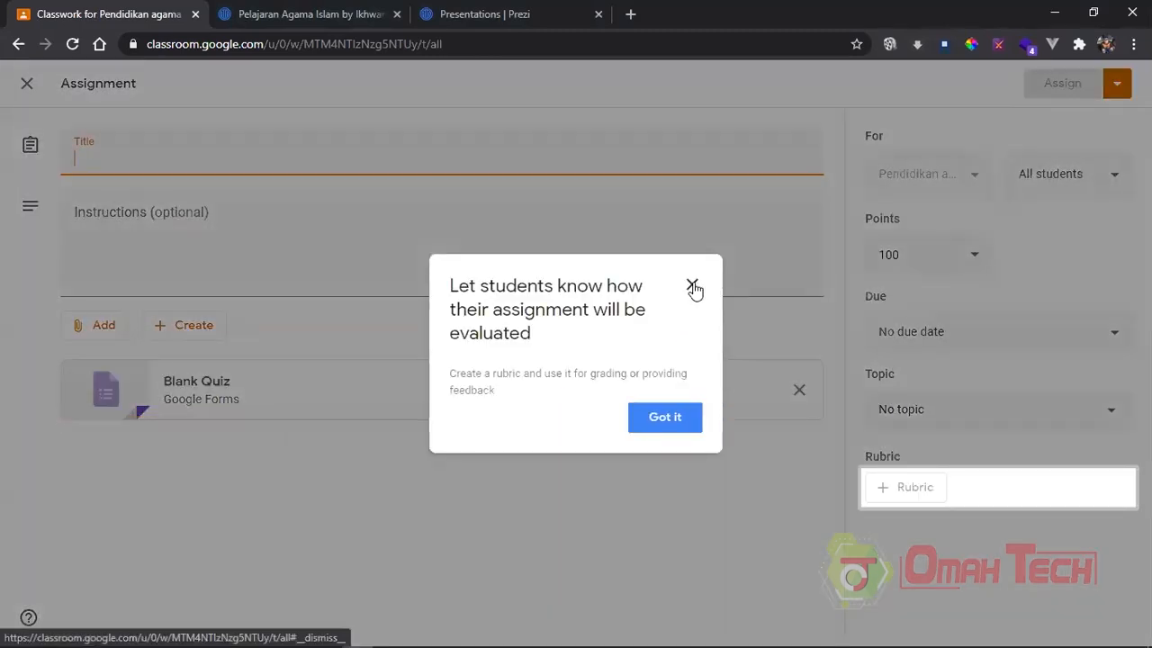
pyautogui.click(665, 417)
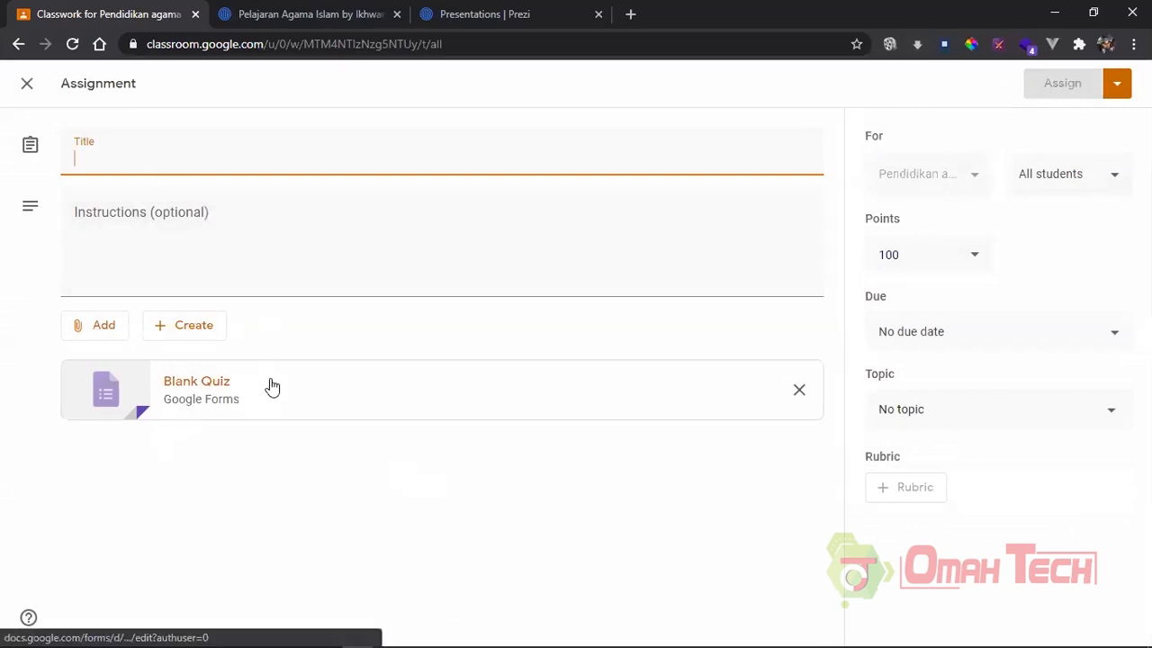
pyautogui.click(206, 384)
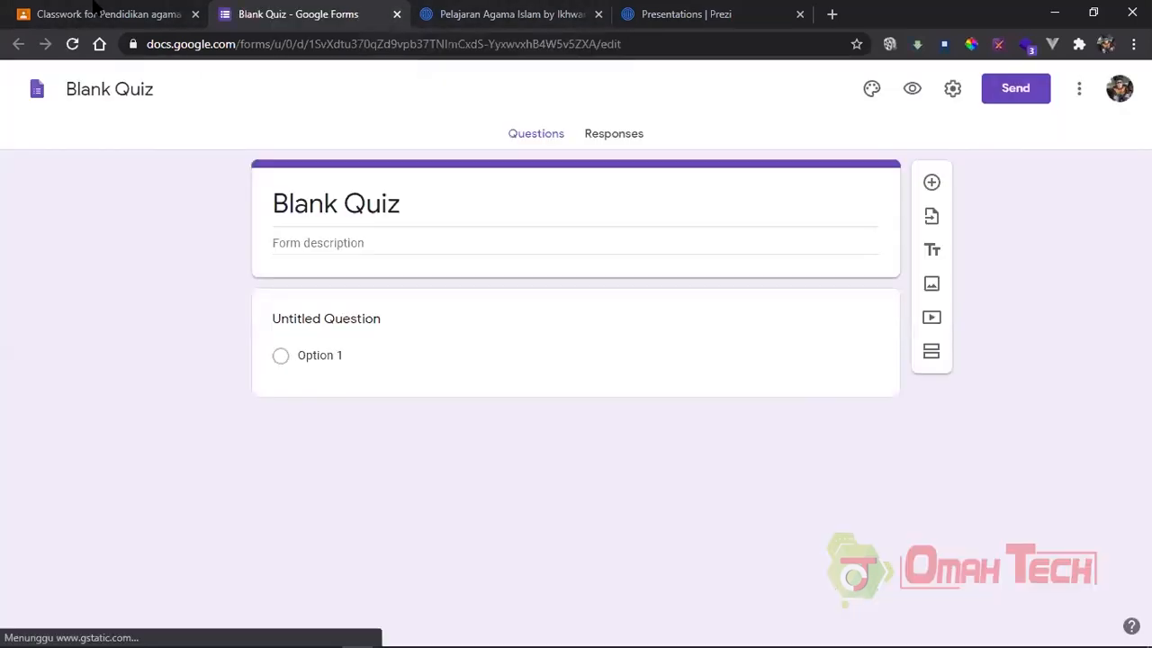
# Title the quiz assignment "Quiz untuk Pertemuan Sejarah islam" and enter the instructions "Silahkan tugas dikerjakan".
pyautogui.click(95, 11)
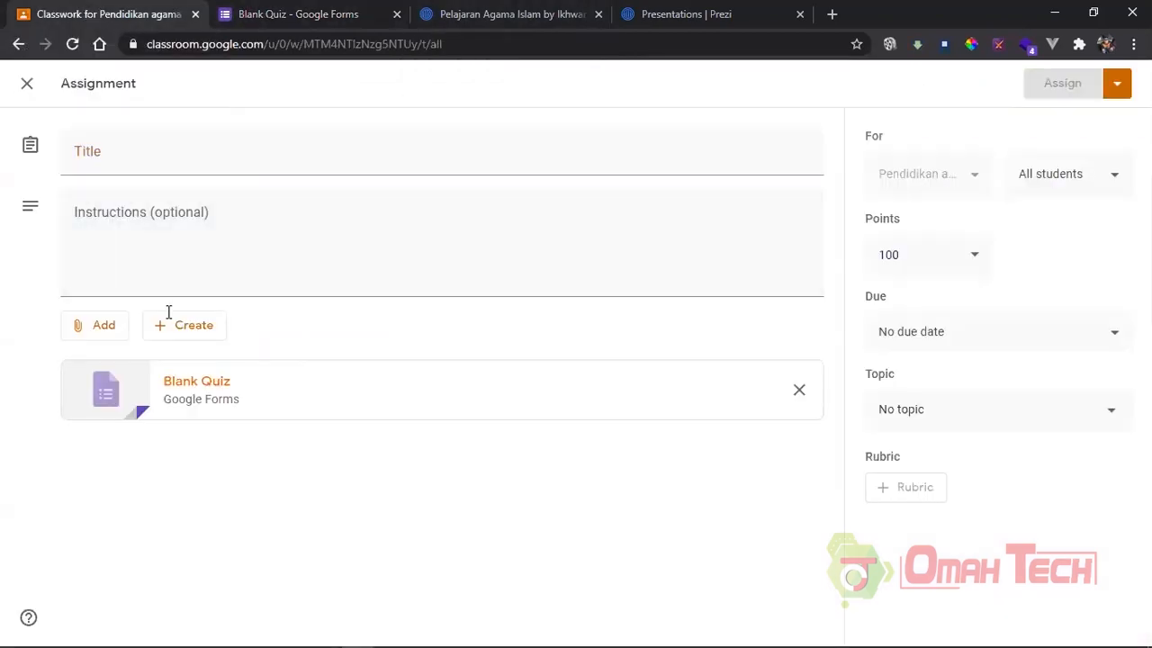
pyautogui.write('Quiz untuk Pertemuan Sejarah islam')
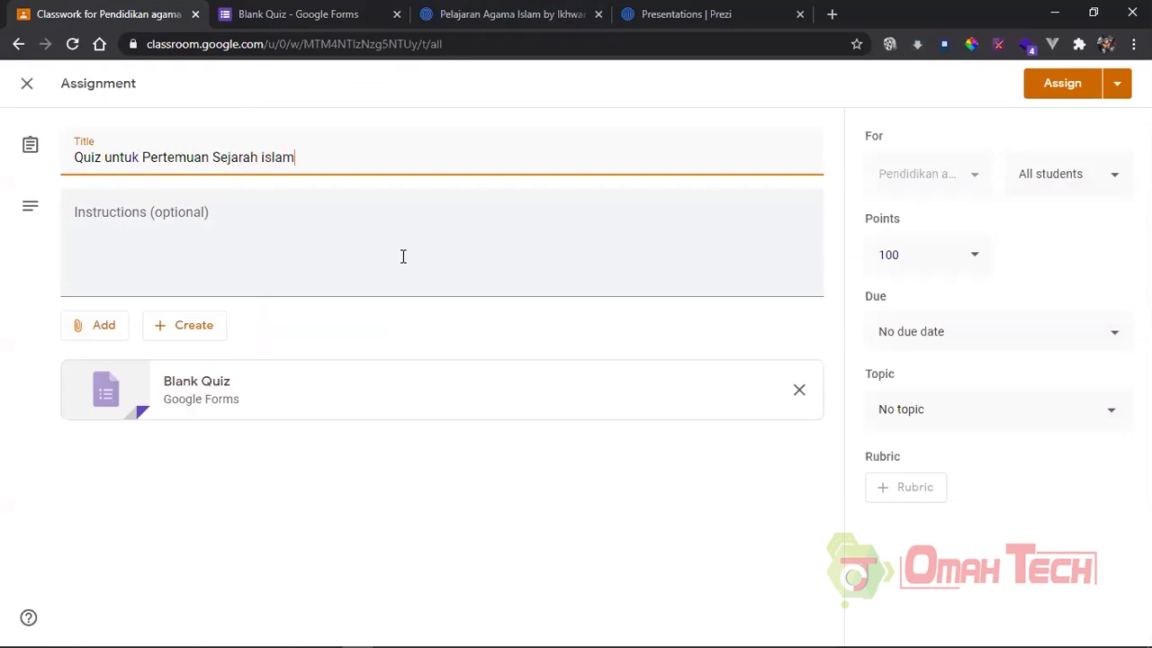
pyautogui.click(238, 246)
pyautogui.write('Silahkan ')
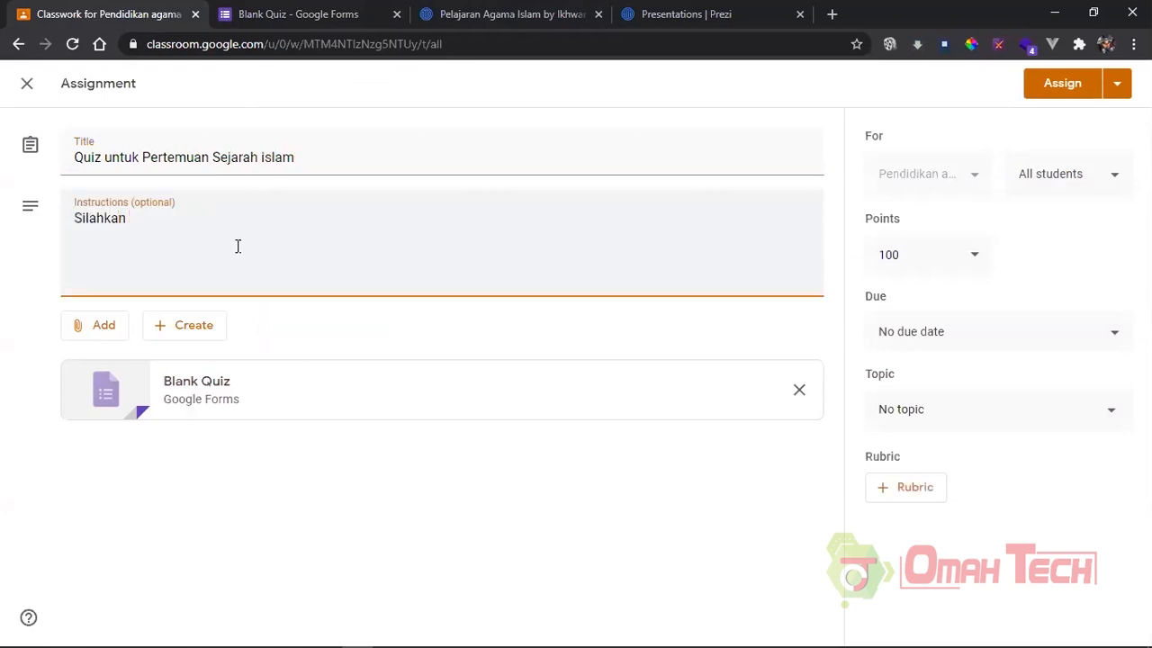
pyautogui.write('tugas dikerjakan')
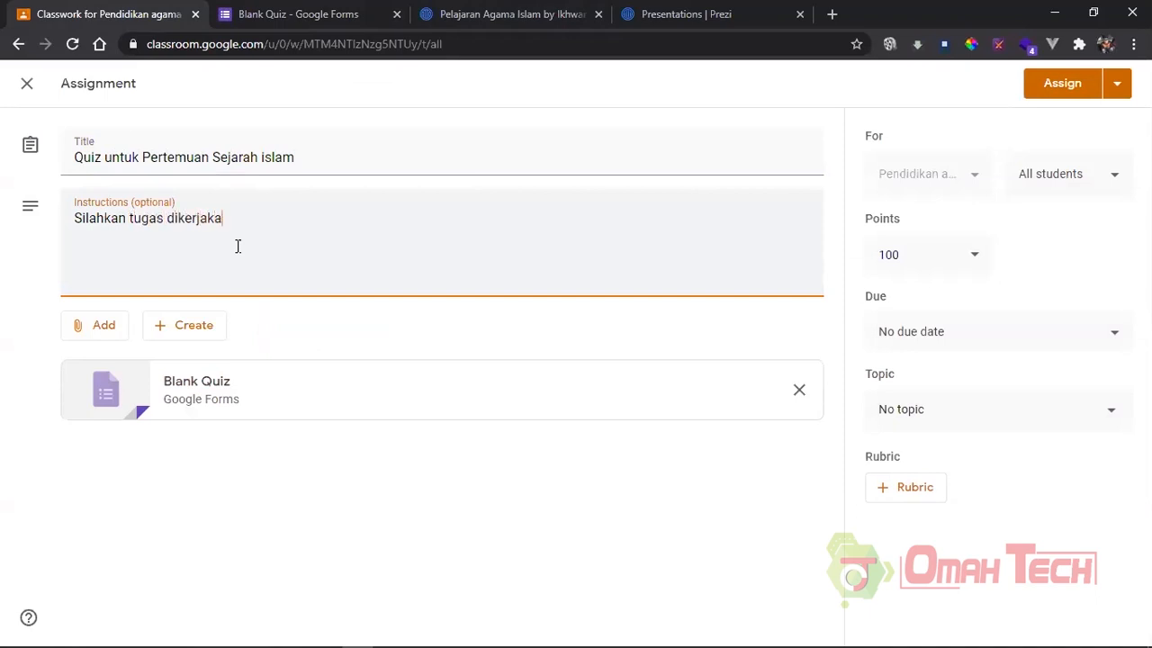
# In the Blank Quiz form, set the title to "QUiz sejarah islam" and the description to "sejarah islam bla blas".
pyautogui.click(306, 14)
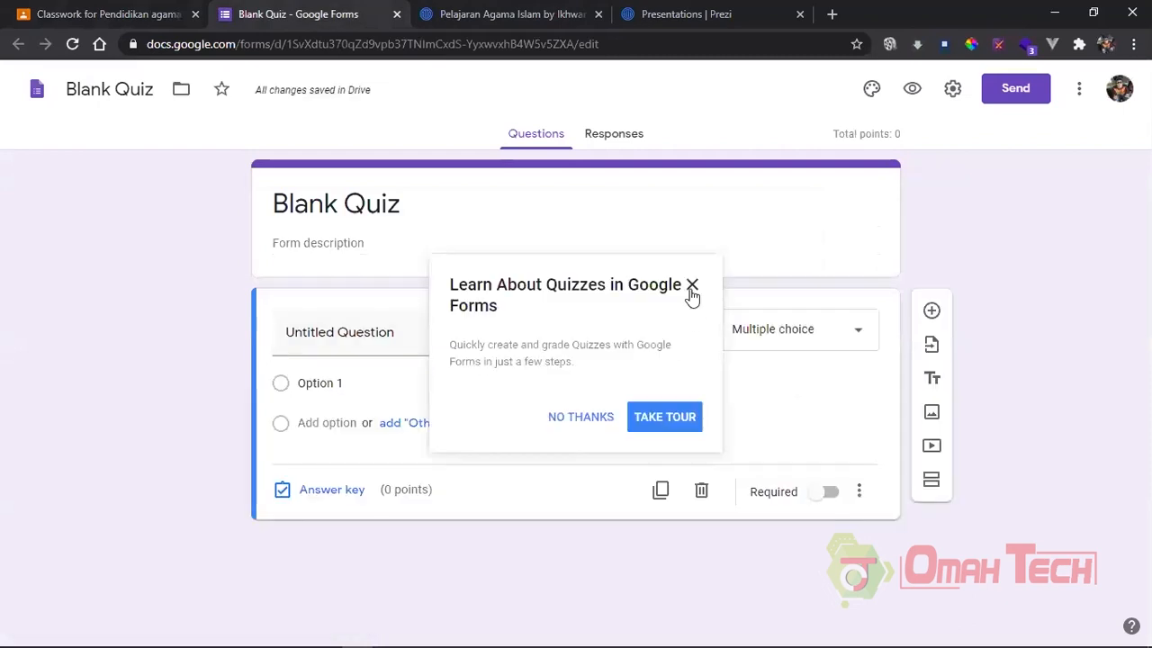
pyautogui.click(692, 286)
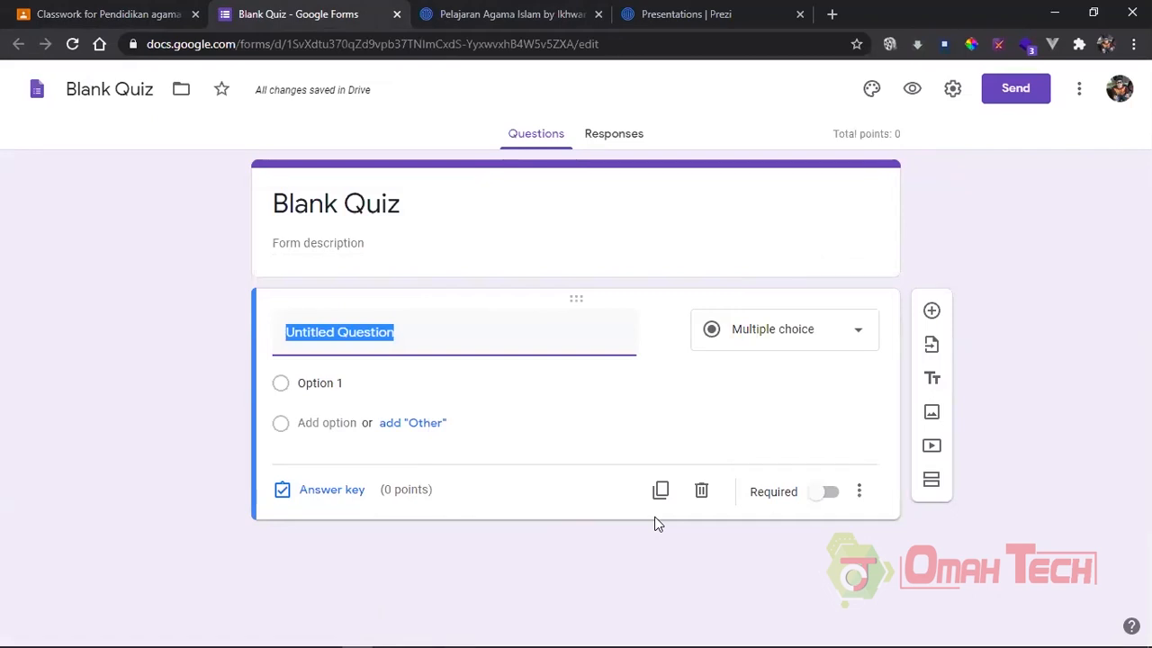
pyautogui.click(408, 202)
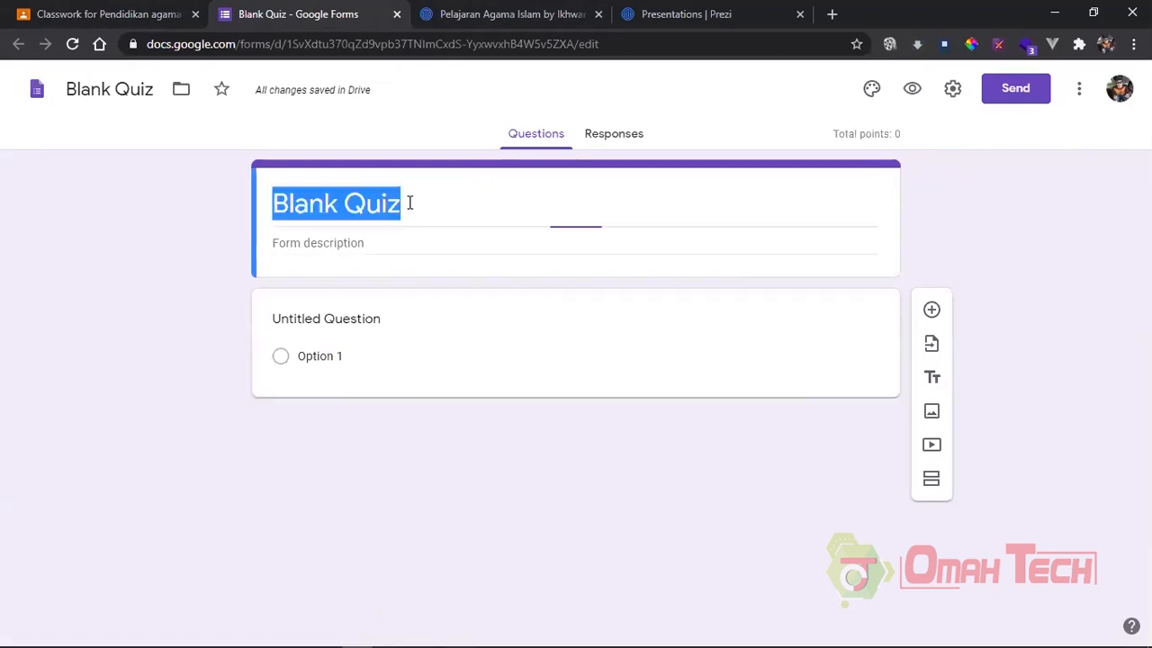
pyautogui.write('QUiz sejarah islam')
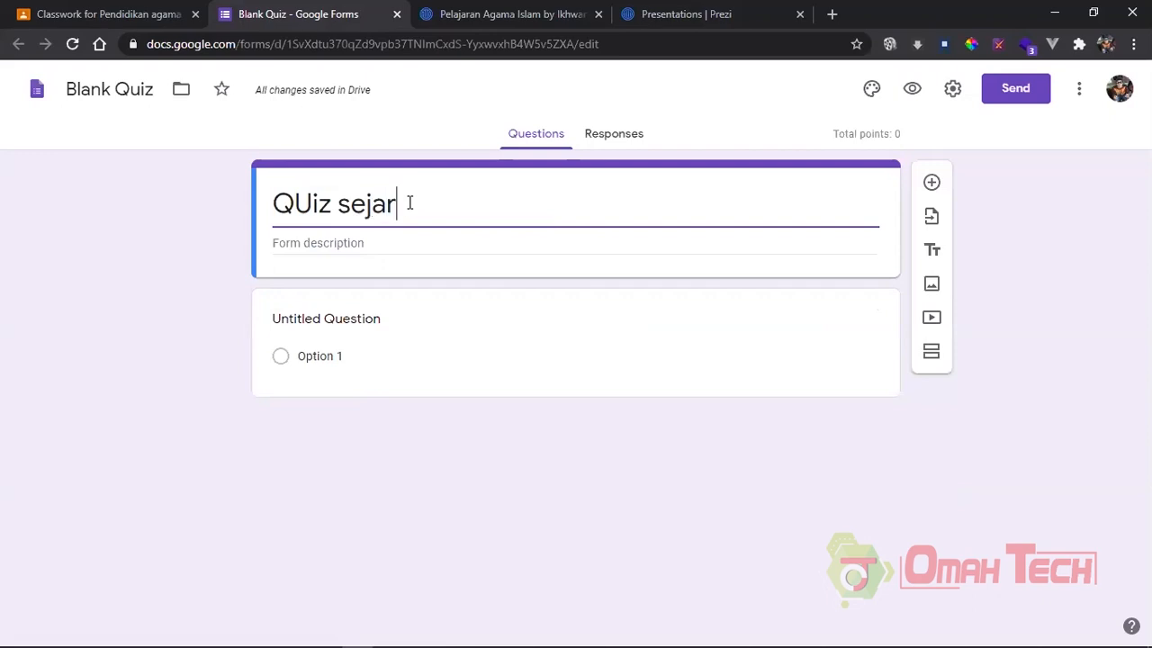
pyautogui.click(376, 238)
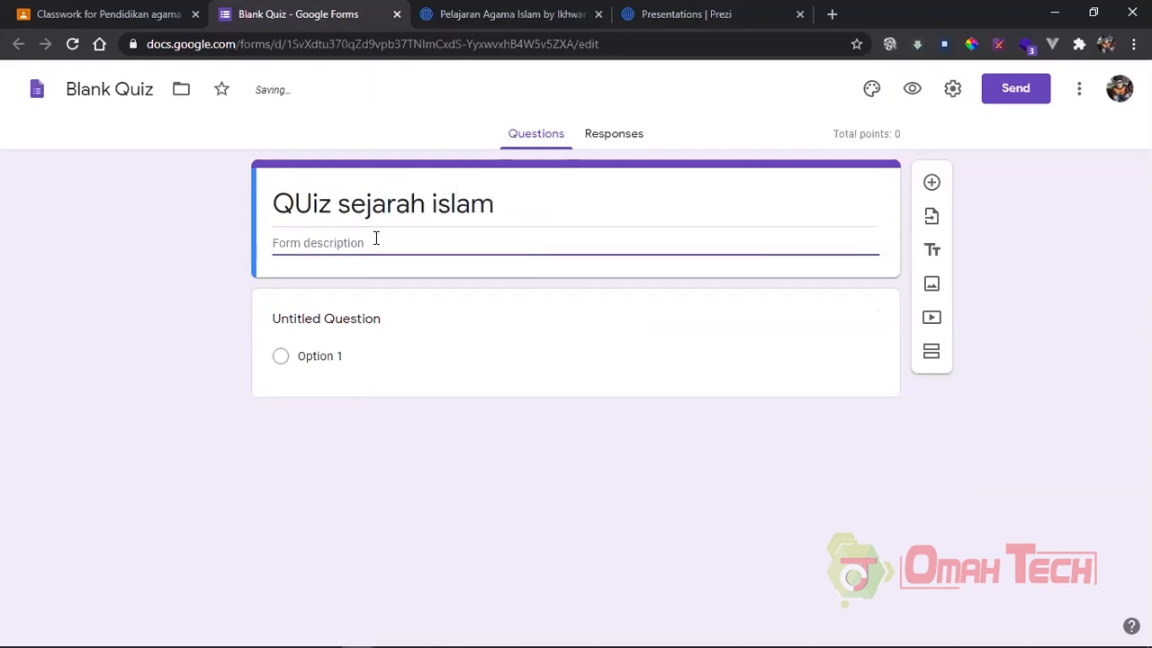
pyautogui.write('sejarah isa')
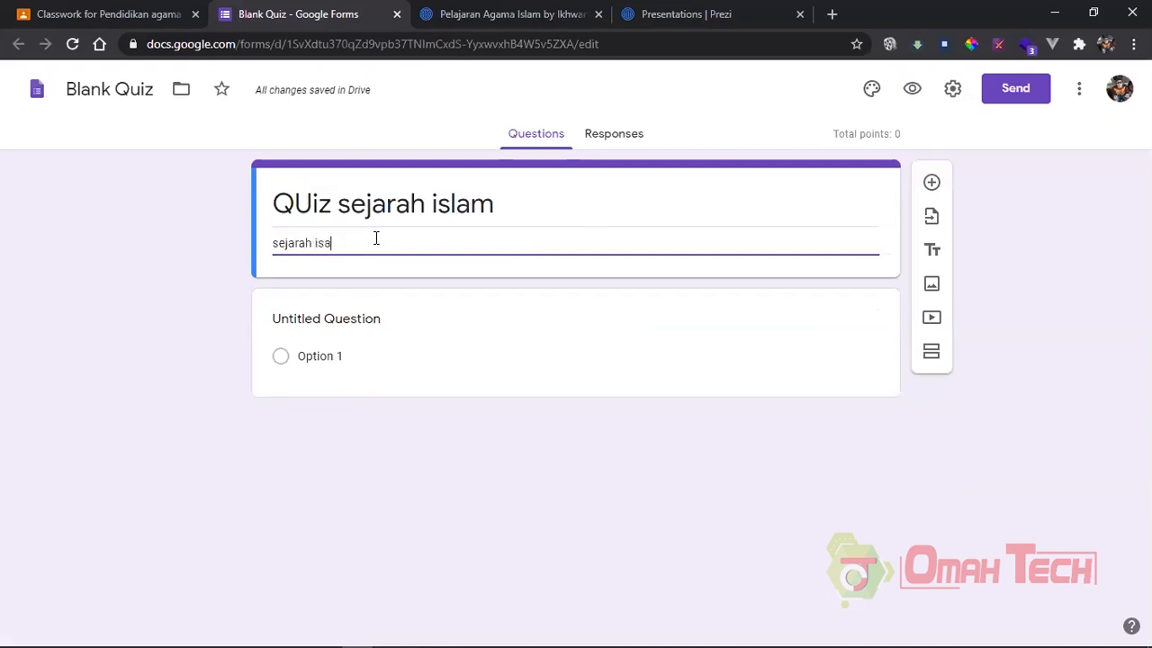
pyautogui.press('BackSpace')
pyautogui.write('lam bla b')
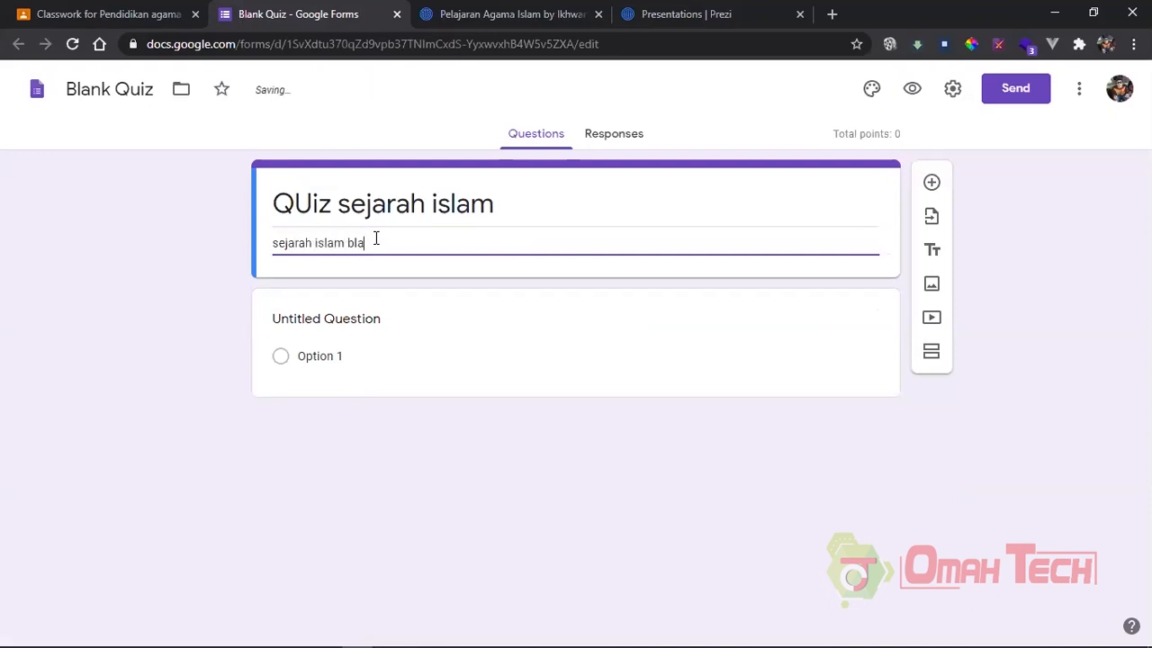
pyautogui.write('las')
# Enter "Ada rukun iman ?" as the first question and make it required.
pyautogui.click(326, 324)
pyautogui.write('P')
pyautogui.press('BackSpace')
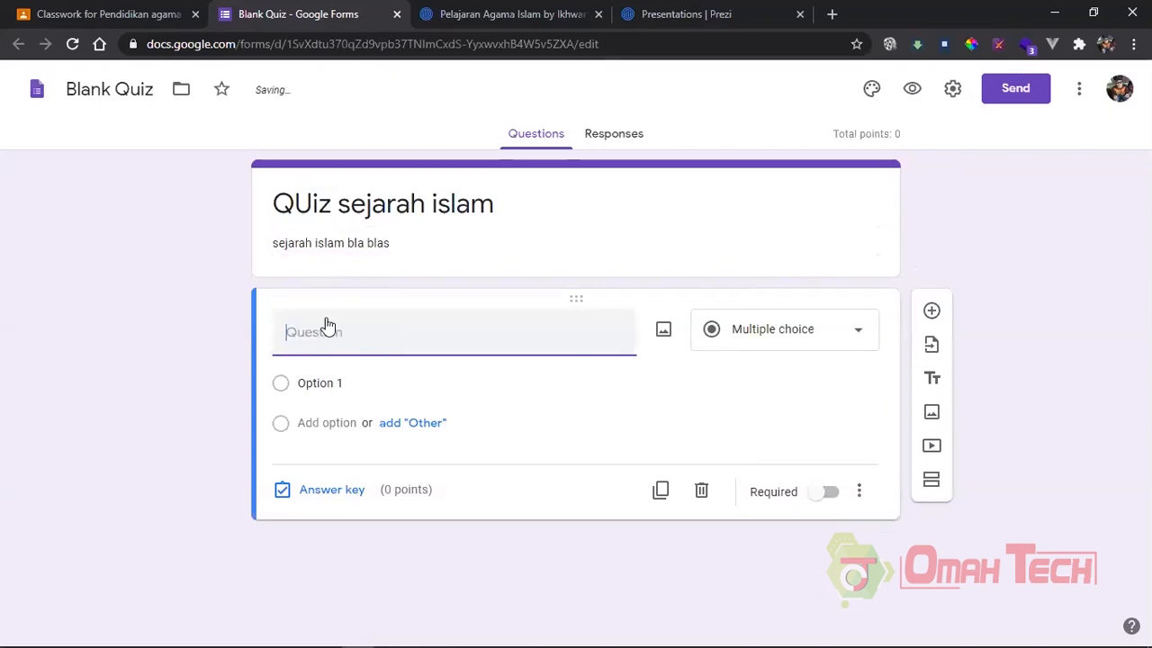
pyautogui.write('Ada rasu')
pyautogui.write('m iman')
pyautogui.click(353, 329)
pyautogui.press('BackSpace')
pyautogui.write('n')
pyautogui.press('End')
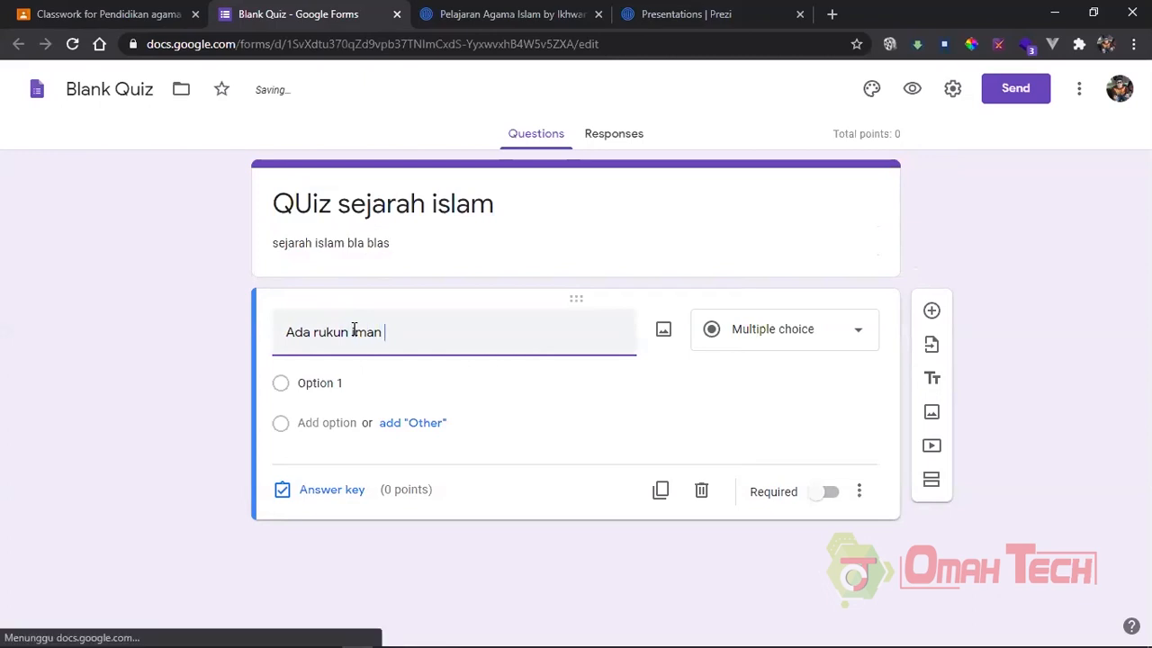
pyautogui.write('?')
pyautogui.click(829, 493)
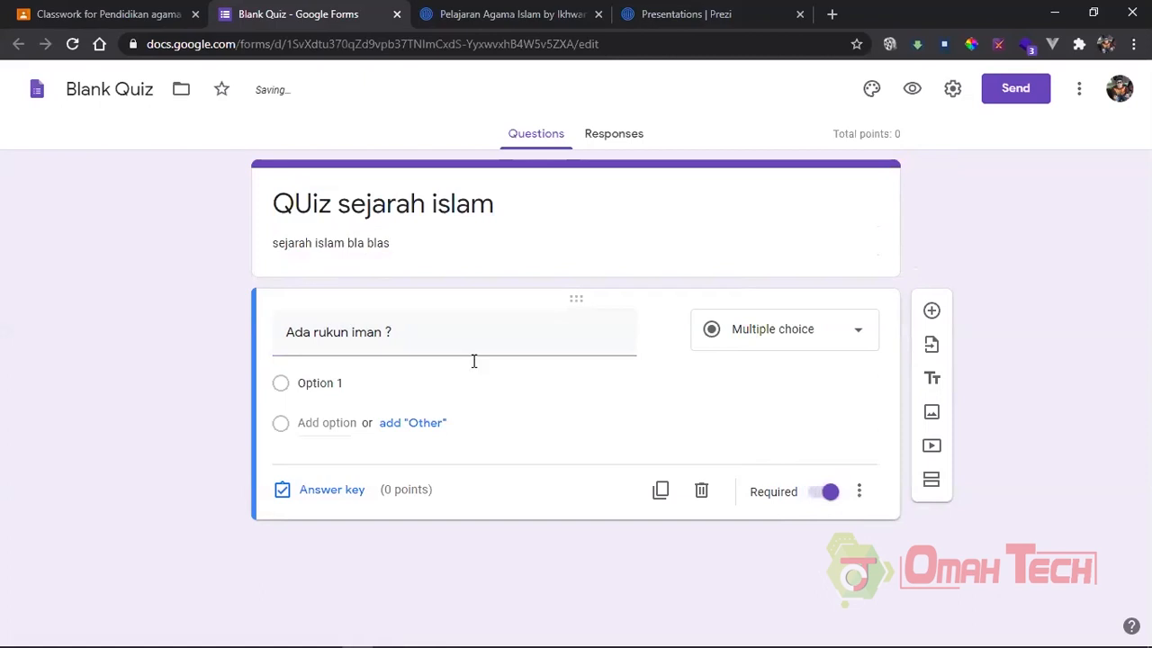
# Give the question the answer options 4, 6, 7 and 8, plus an "Other" choice.
pyautogui.click(352, 384)
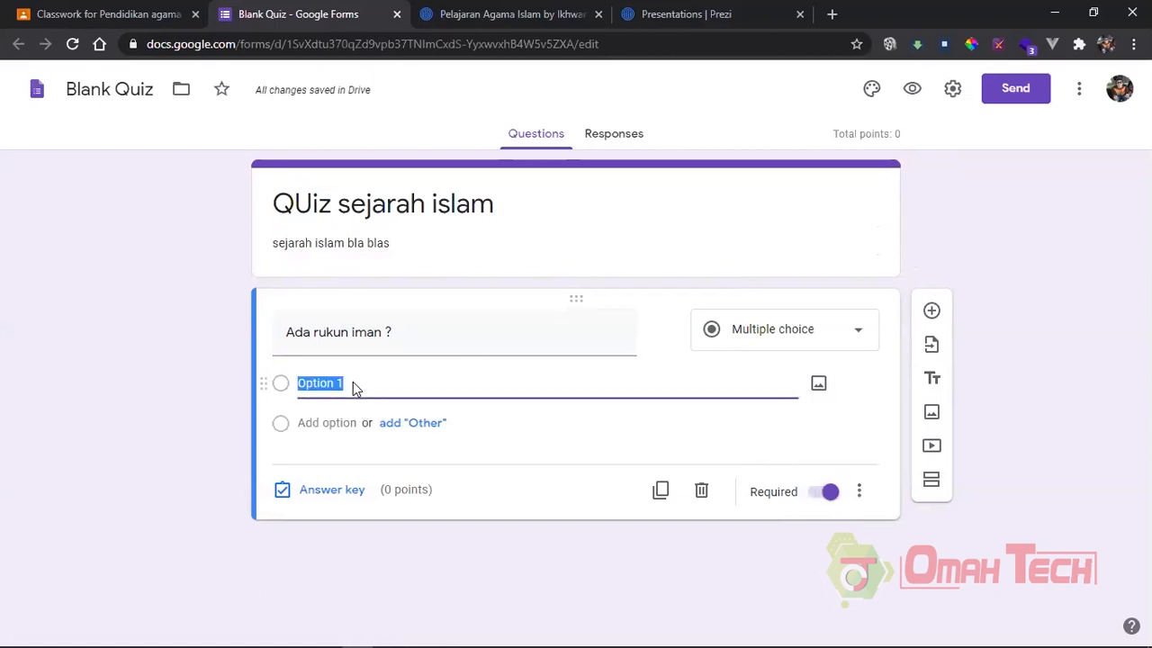
pyautogui.write('4')
pyautogui.click(414, 423)
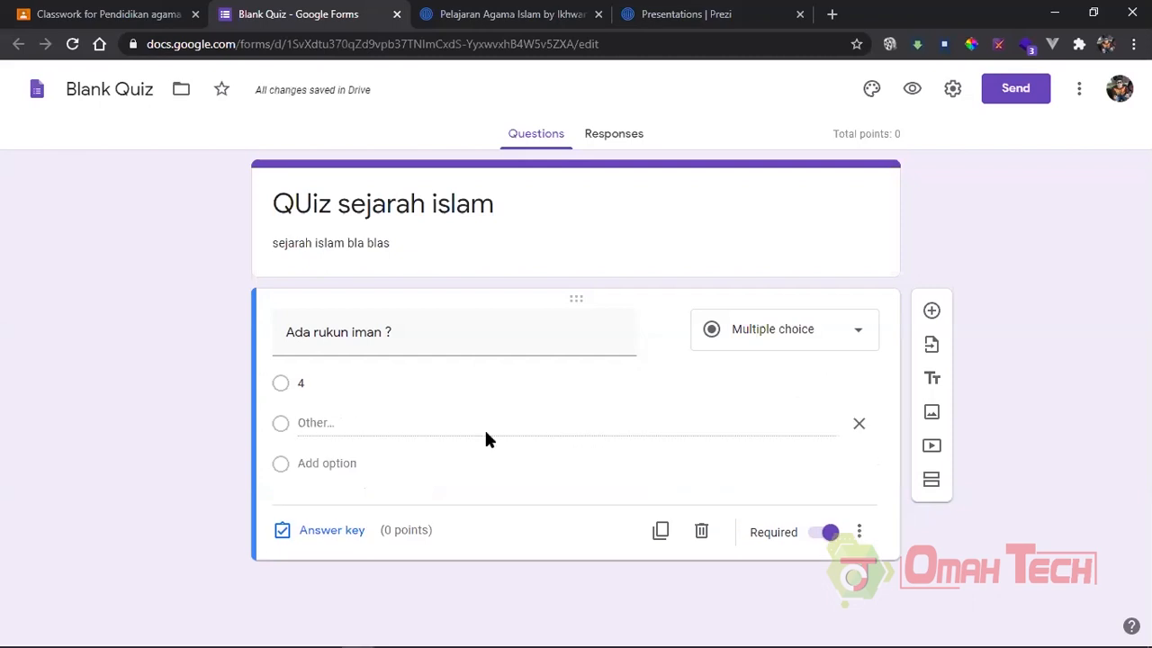
pyautogui.moveTo(327, 423); pyautogui.dragTo(310, 423)
pyautogui.click(345, 425)
pyautogui.click(330, 463)
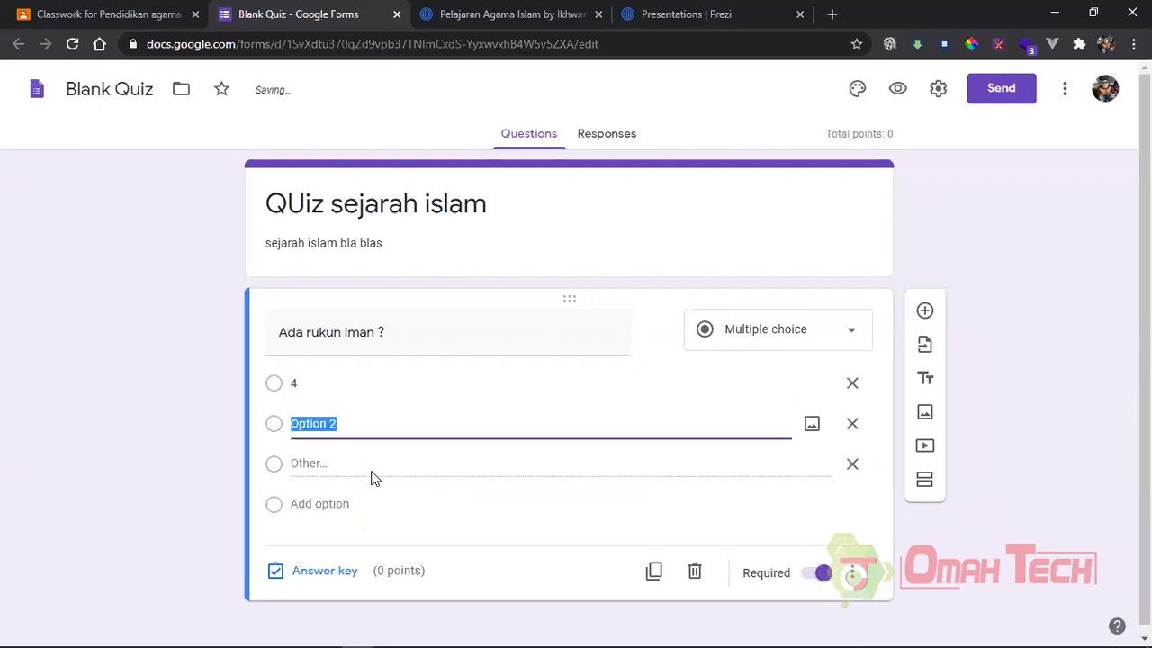
pyautogui.write('6')
pyautogui.click(326, 466)
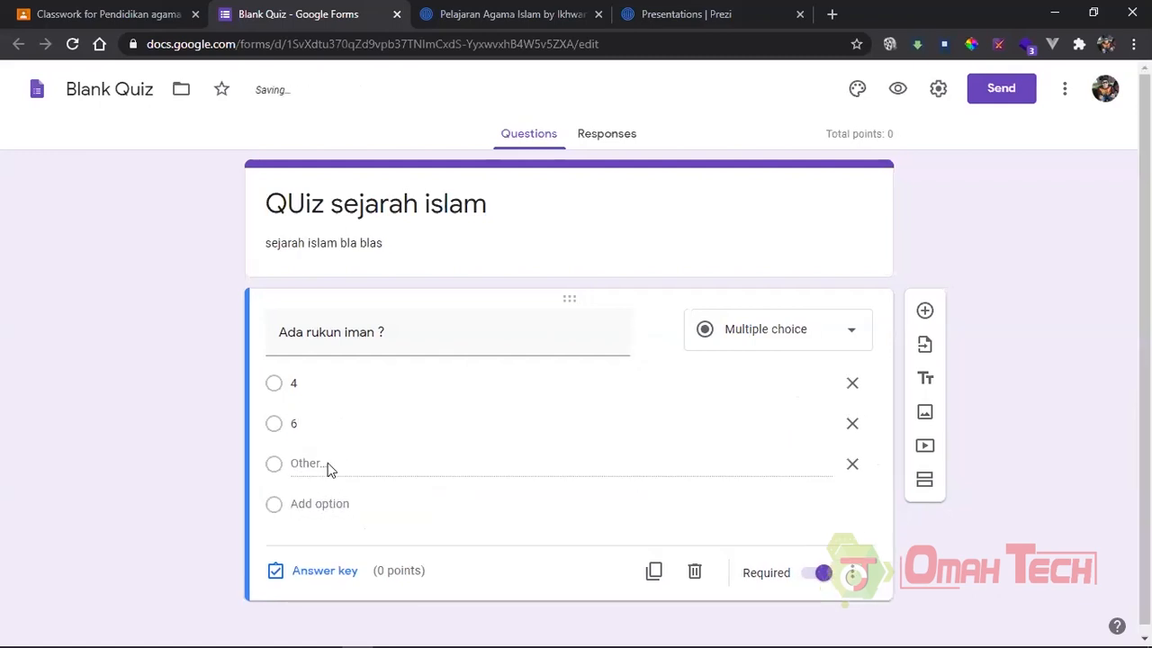
pyautogui.click(319, 504)
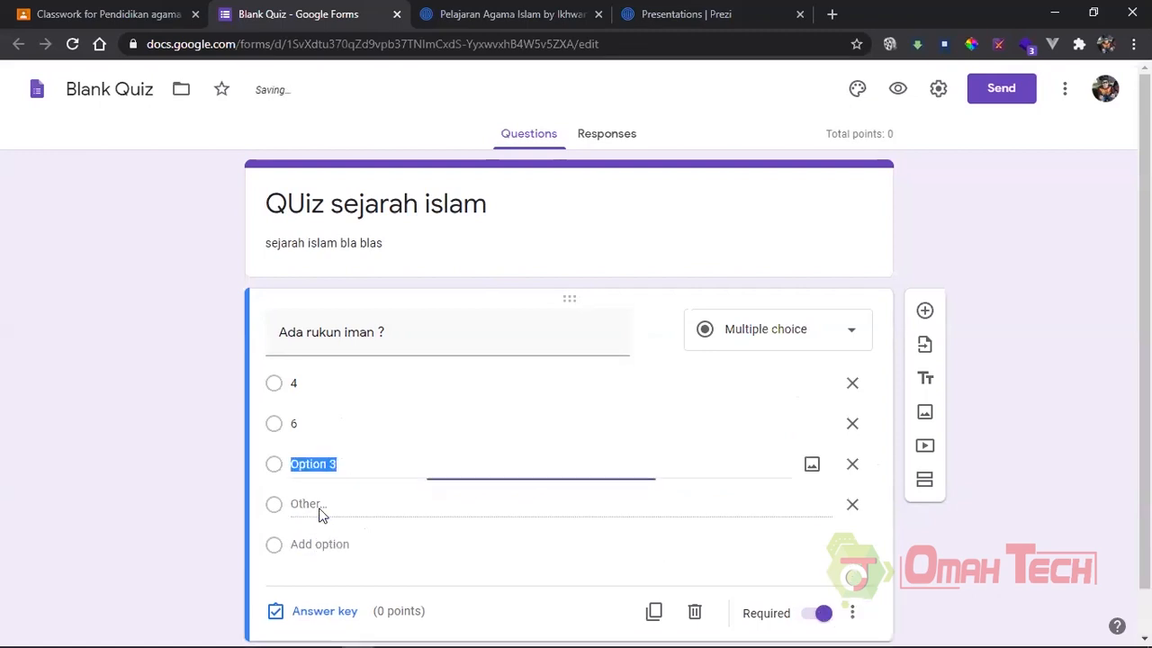
pyautogui.write('7')
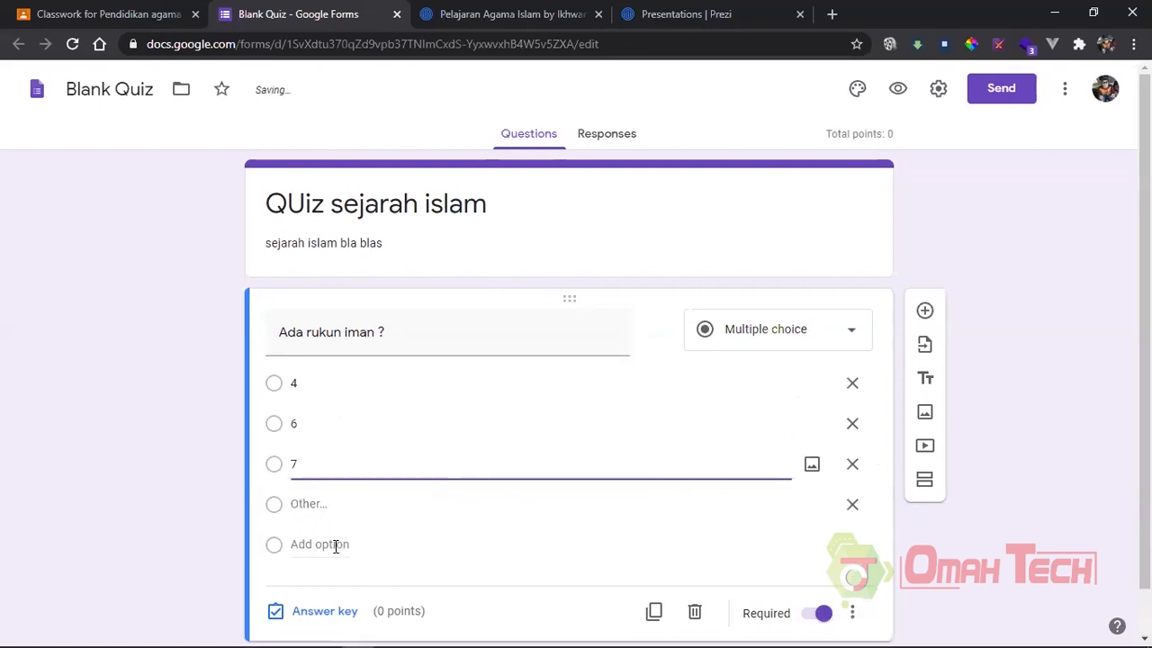
pyautogui.click(334, 544)
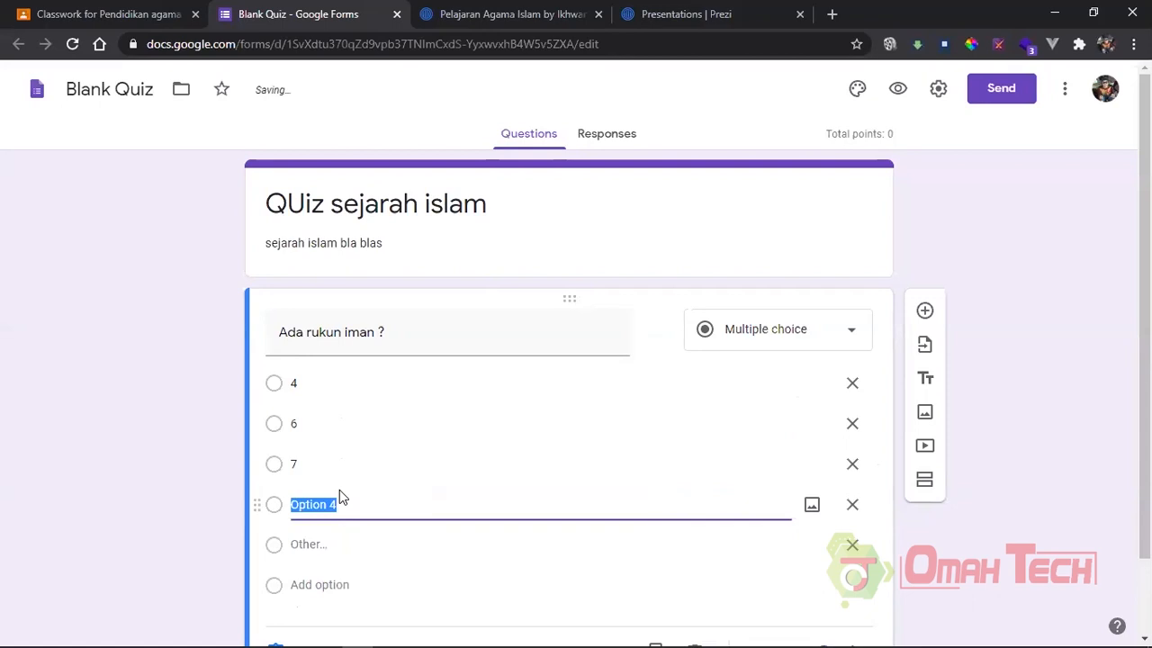
pyautogui.write('8')
# In the question's answer key, mark 6 as the correct answer and set its value to 10 points.
pyautogui.click(604, 416)
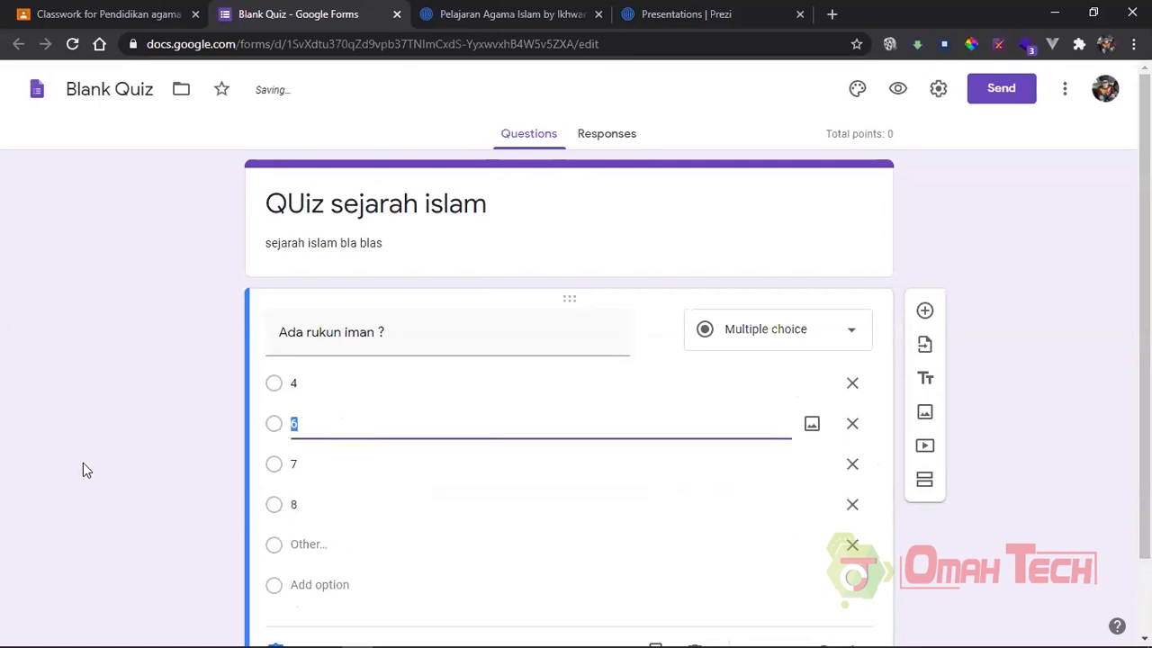
pyautogui.scroll(-1, 108, 432)
pyautogui.click(294, 568)
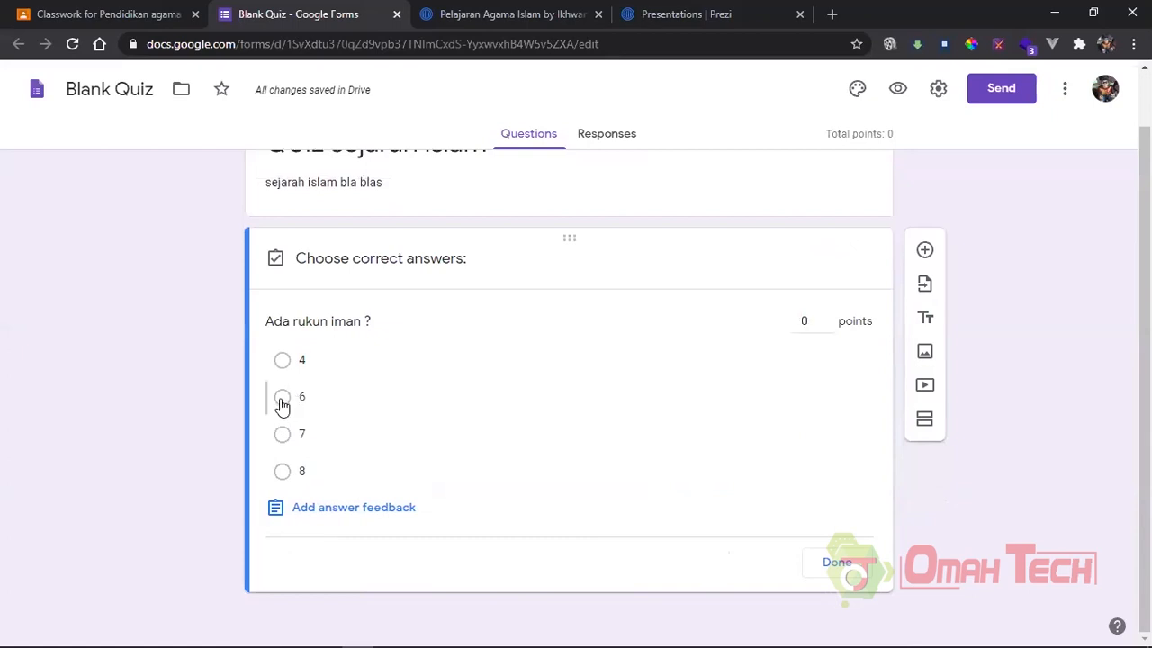
pyautogui.click(282, 400)
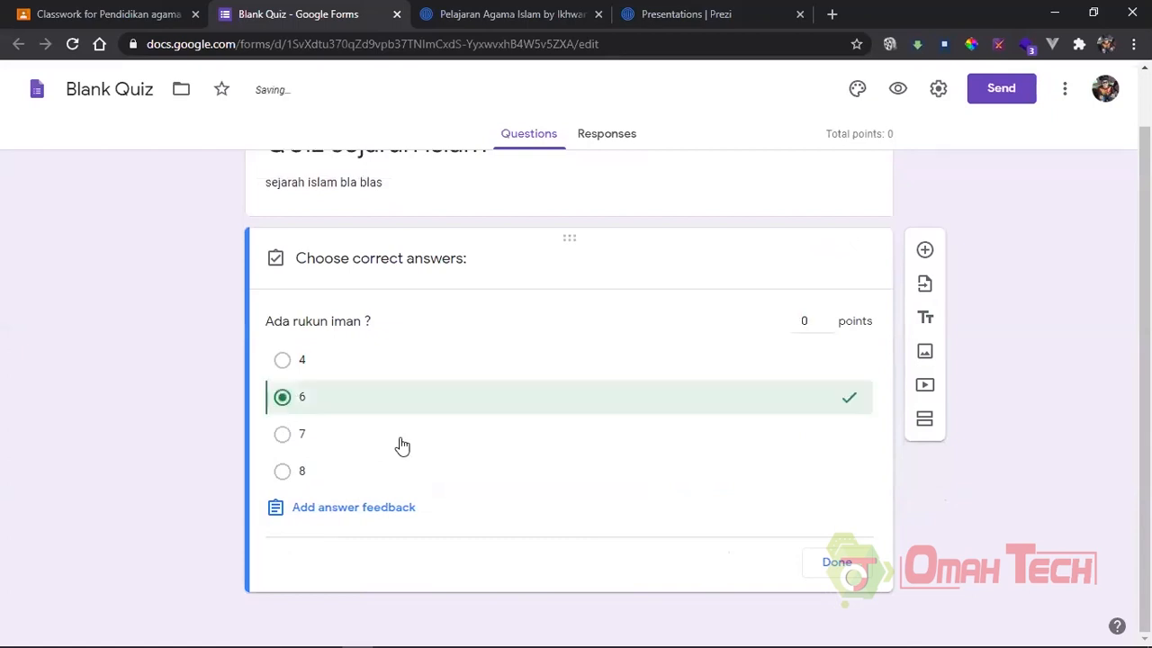
pyautogui.click(797, 322)
pyautogui.write('10')
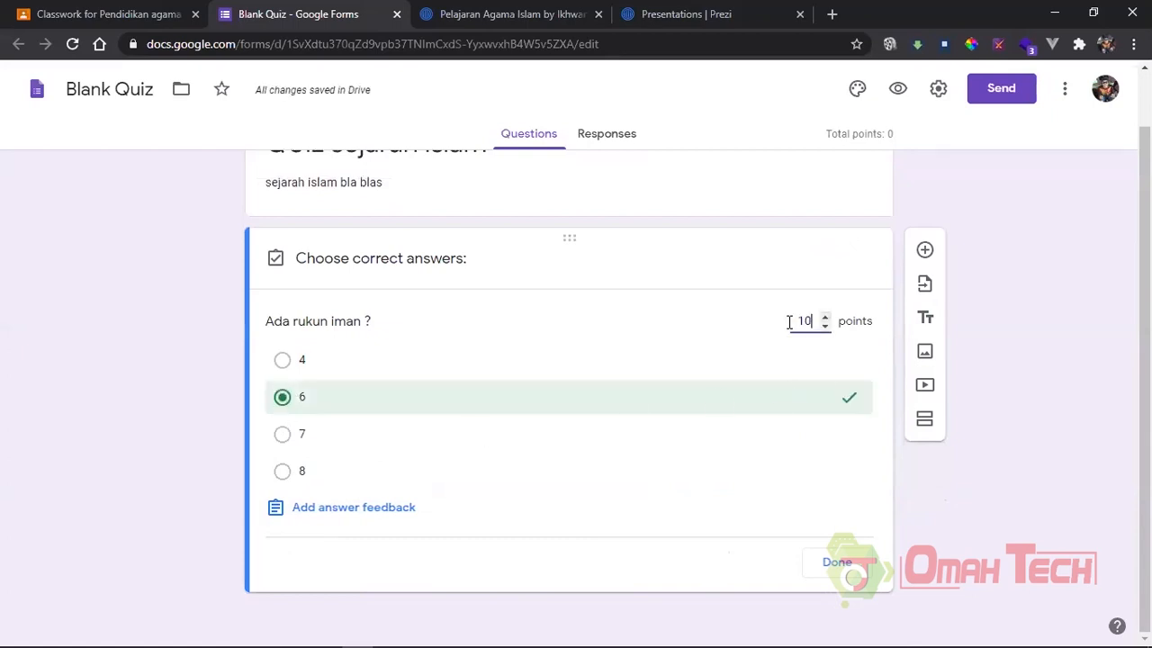
# Confirm the first question's answer key, then reopen it for a check and close it again.
pyautogui.click(836, 562)
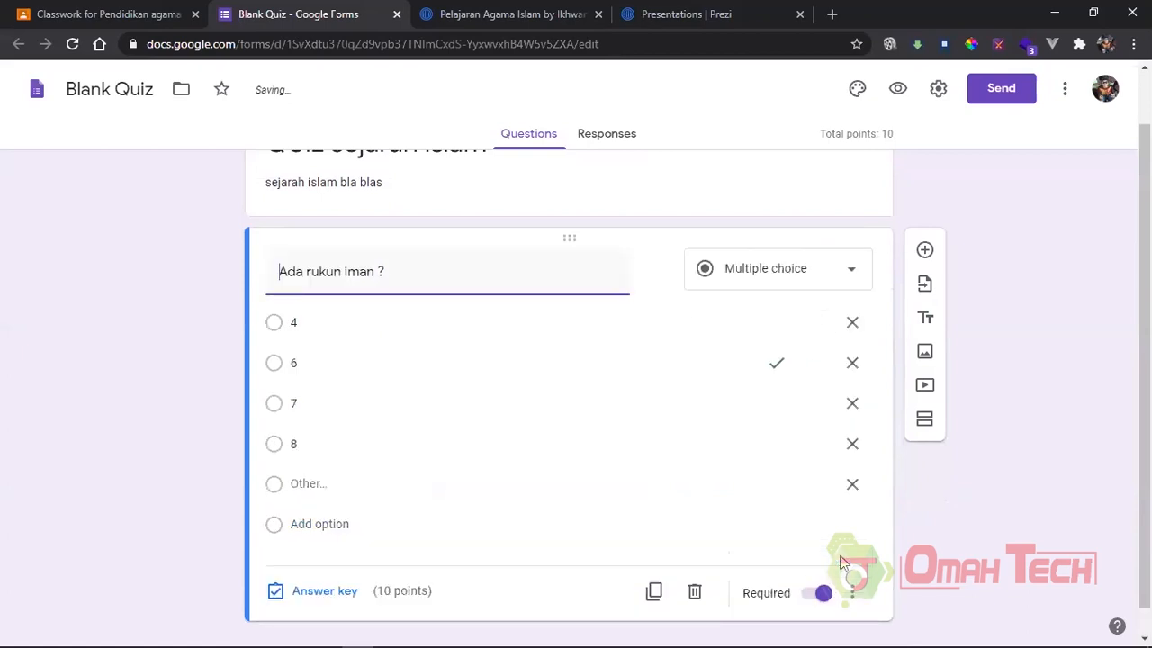
pyautogui.click(330, 596)
pyautogui.click(836, 563)
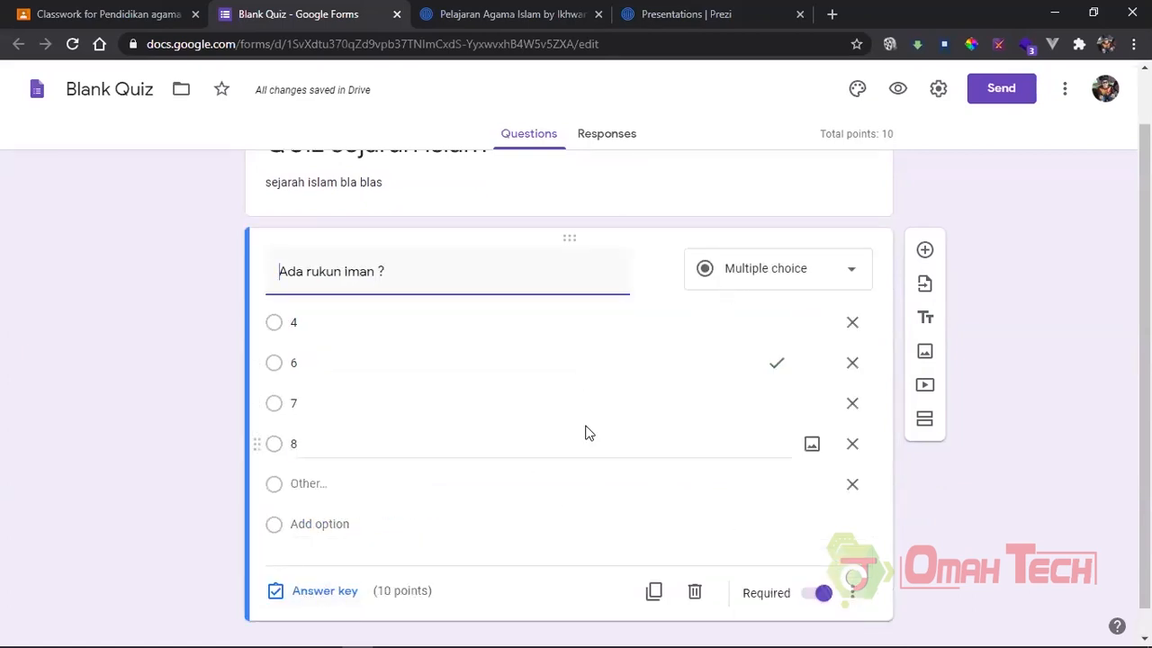
pyautogui.scroll(1, 585, 432)
pyautogui.scroll(-1, 585, 429)
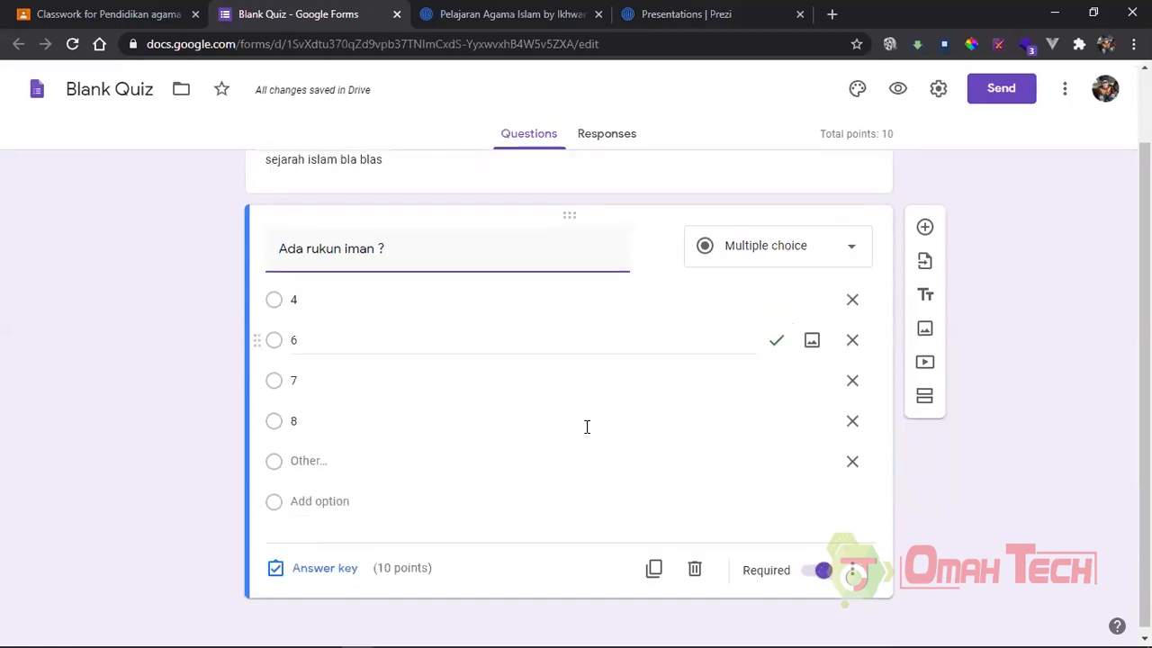
# Add a second multiple-choice question reading "Kitab al quran diturunkan kepada nabi siapa?".
pyautogui.click(924, 228)
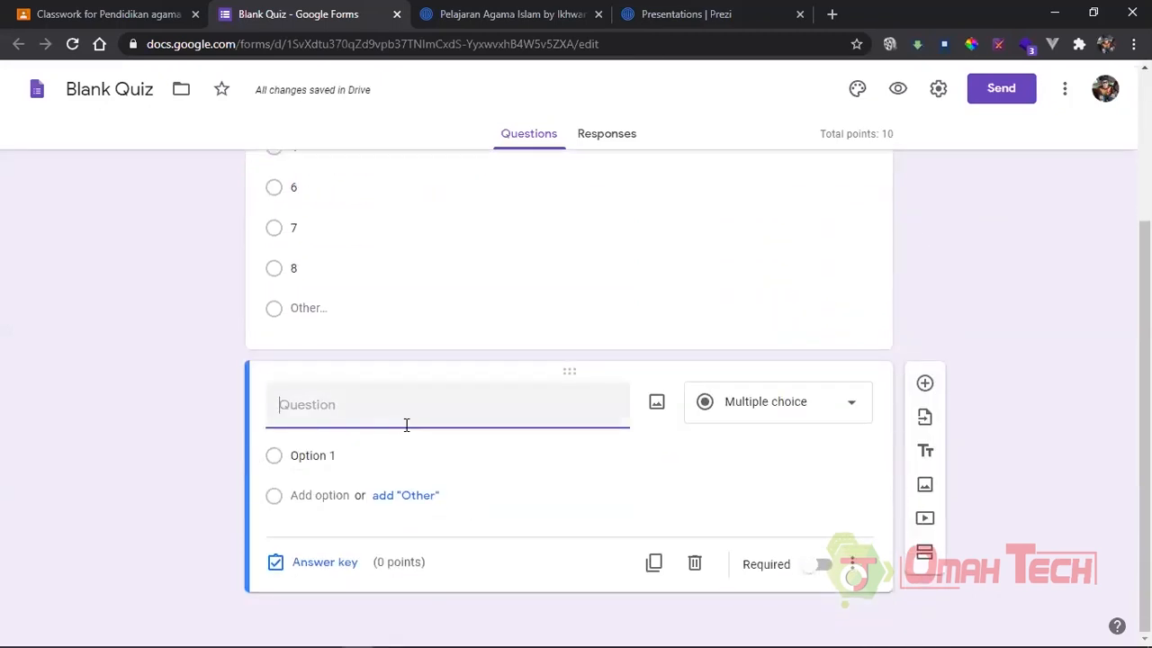
pyautogui.write('Kitab al quran diturunkan kepada nabi siao')
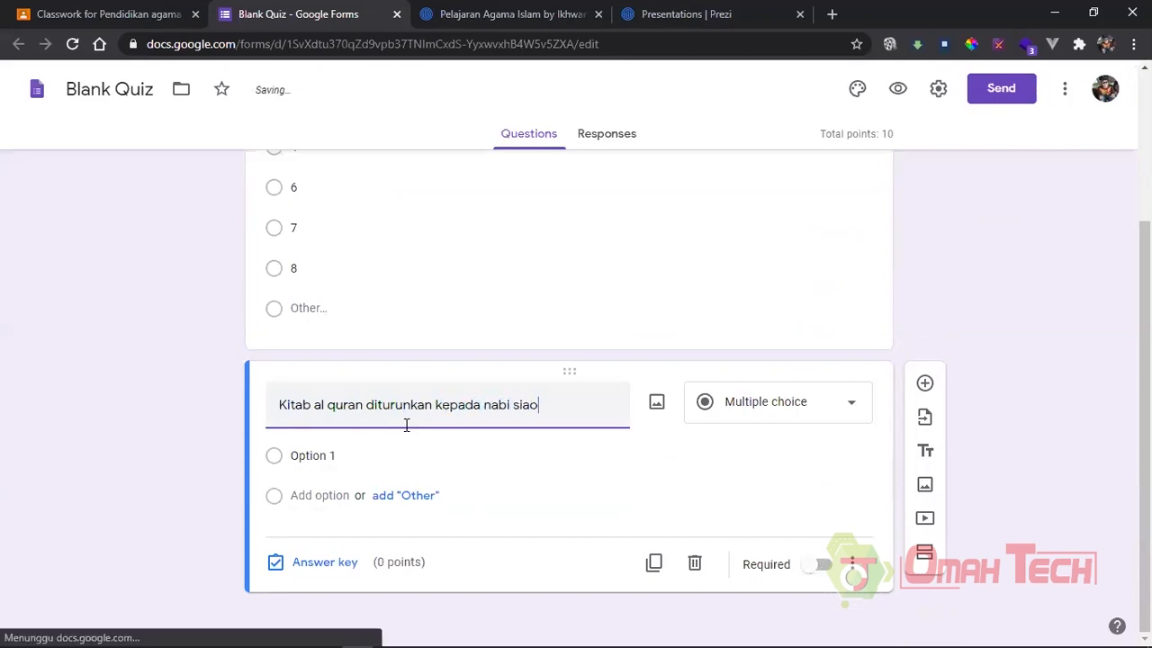
pyautogui.press('BackSpace')
pyautogui.write('pa?')
# Give the second question the answer options "Nabi Musa A.s" and "Nabi Daud A.s", plus an "Other" choice.
pyautogui.click(342, 457)
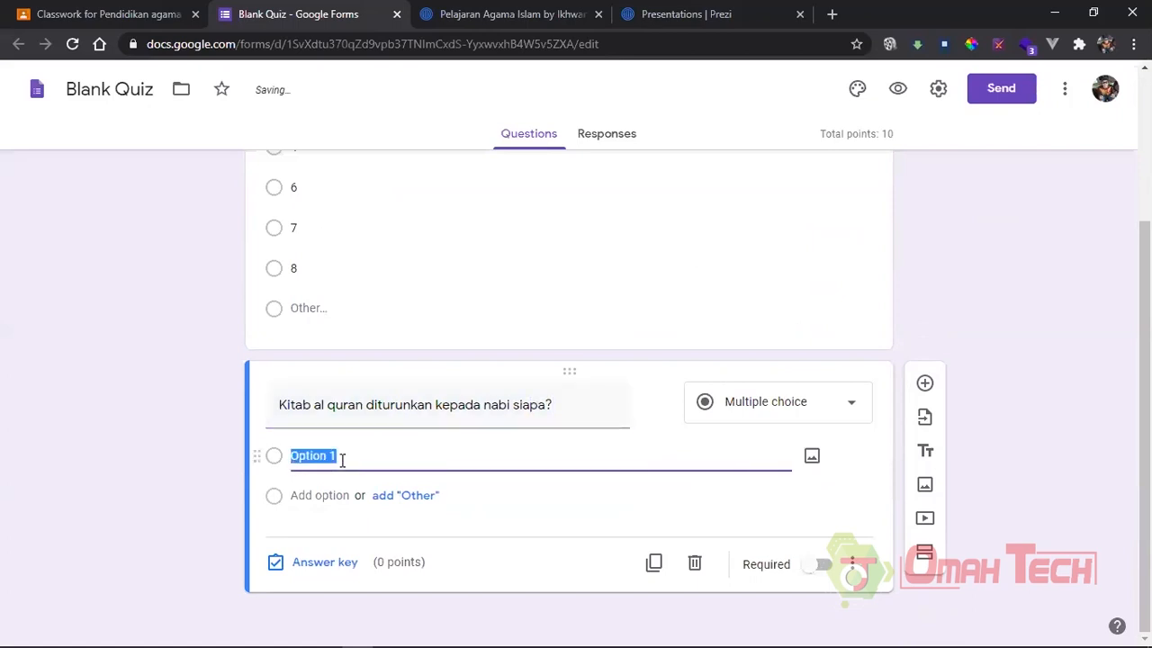
pyautogui.write('Nabi Musa A.s')
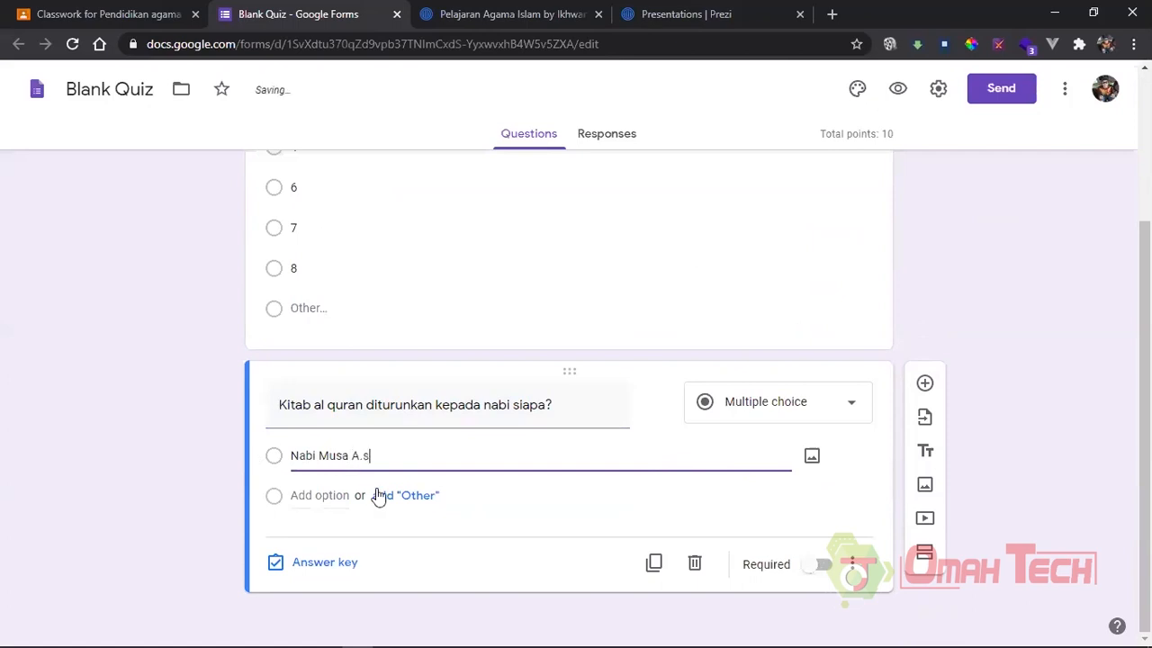
pyautogui.click(379, 497)
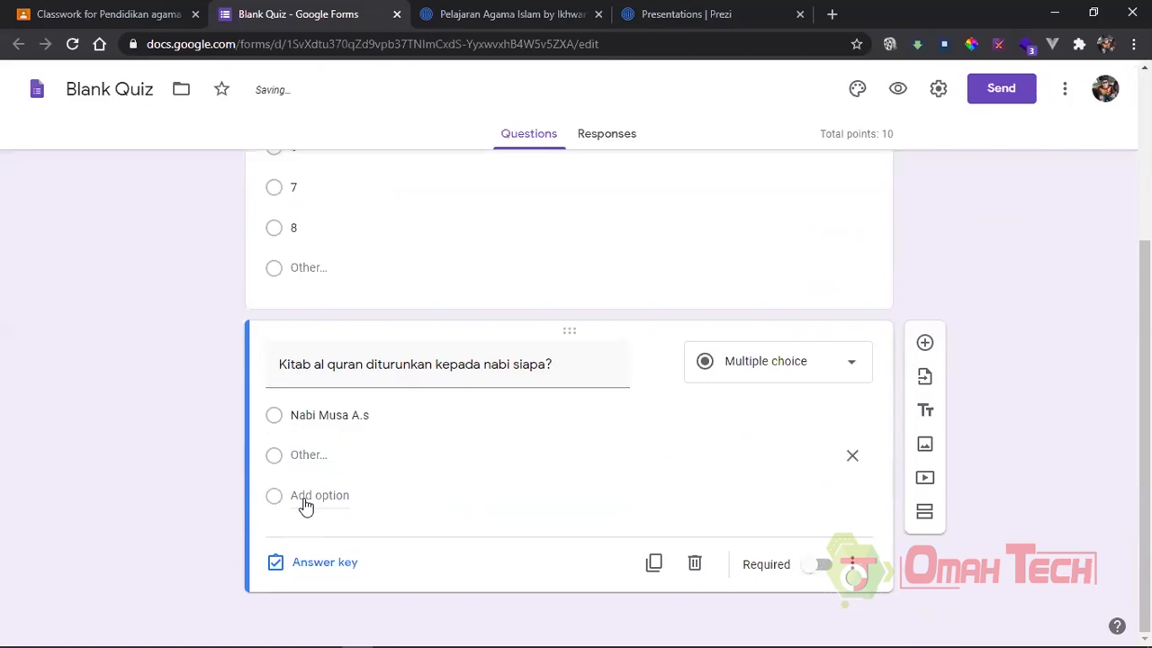
pyautogui.click(319, 496)
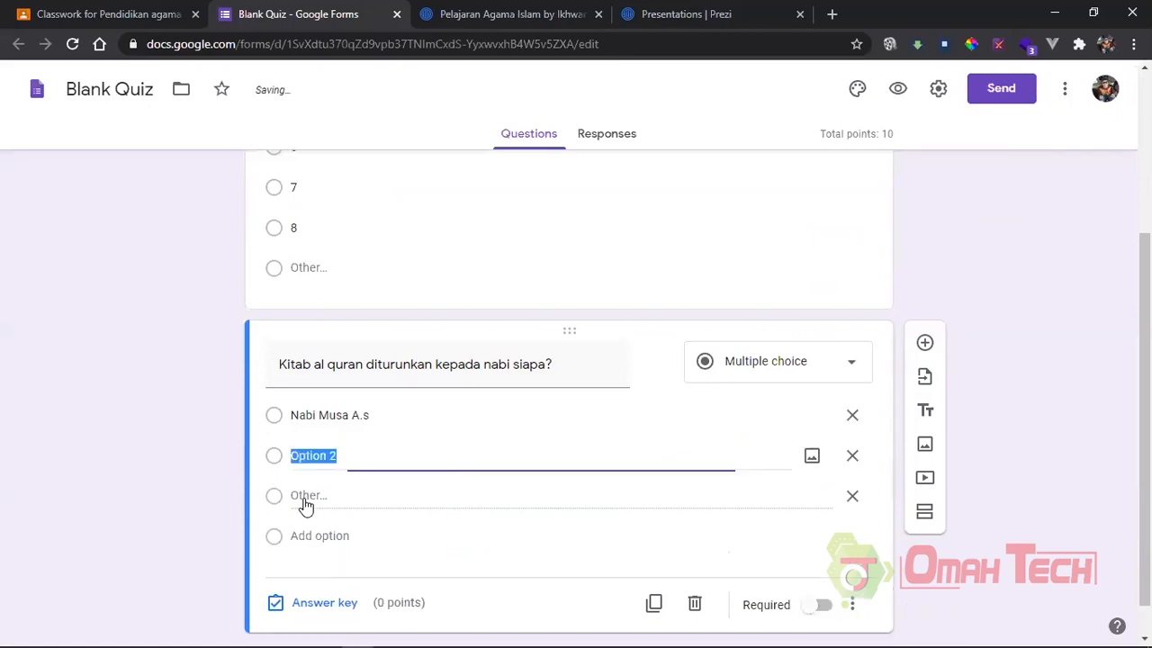
pyautogui.write('Nabi Muhamm')
pyautogui.press('BackSpace')
pyautogui.press('BackSpace')
pyautogui.press('BackSpace')
pyautogui.press('BackSpace')
pyautogui.press('BackSpace')
pyautogui.press('BackSpace')
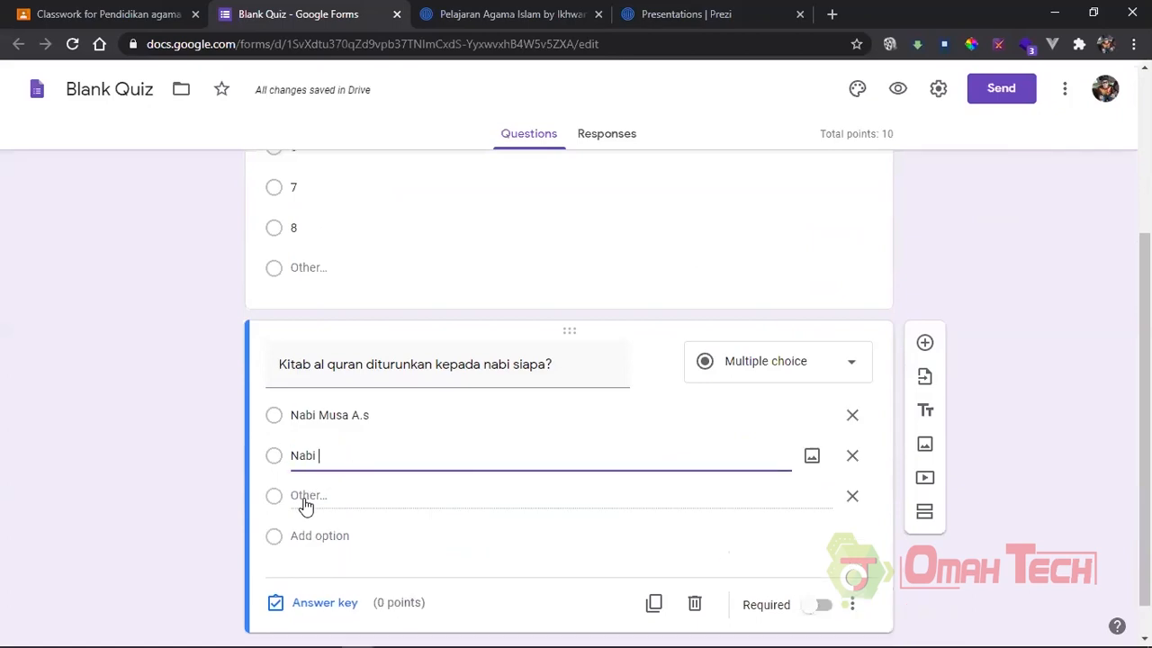
pyautogui.write('Daud A.s')
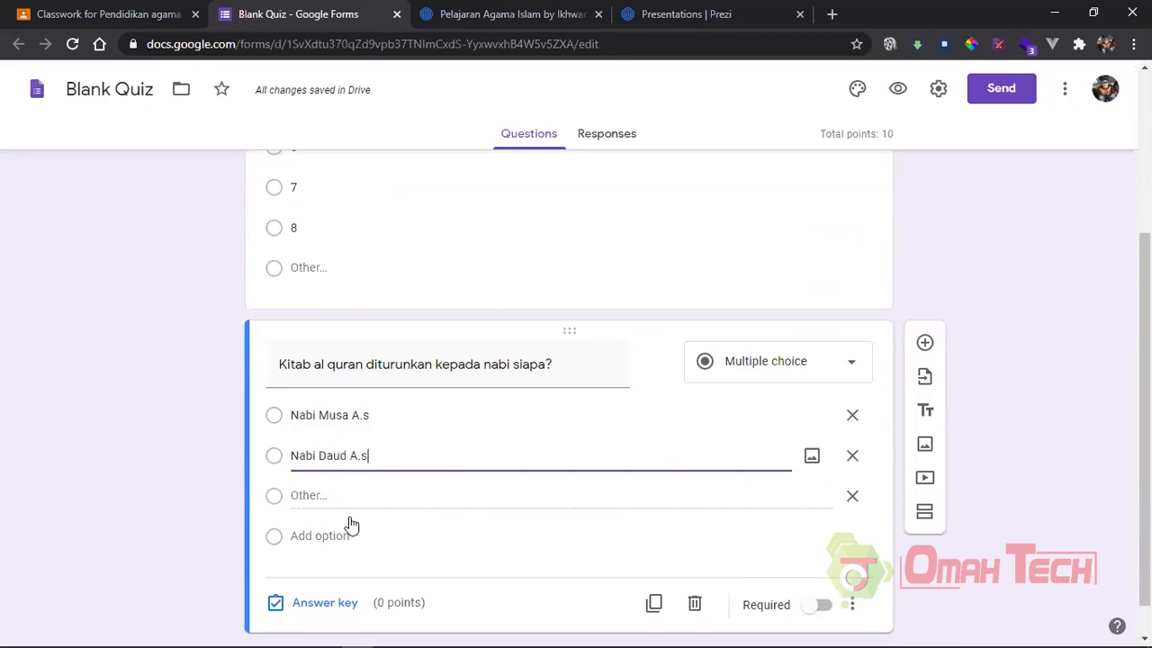
# Add "Nabi Muhammad A.s" and "Nabi Adam A.s" as the second question's third and fourth answer options.
pyautogui.click(342, 536)
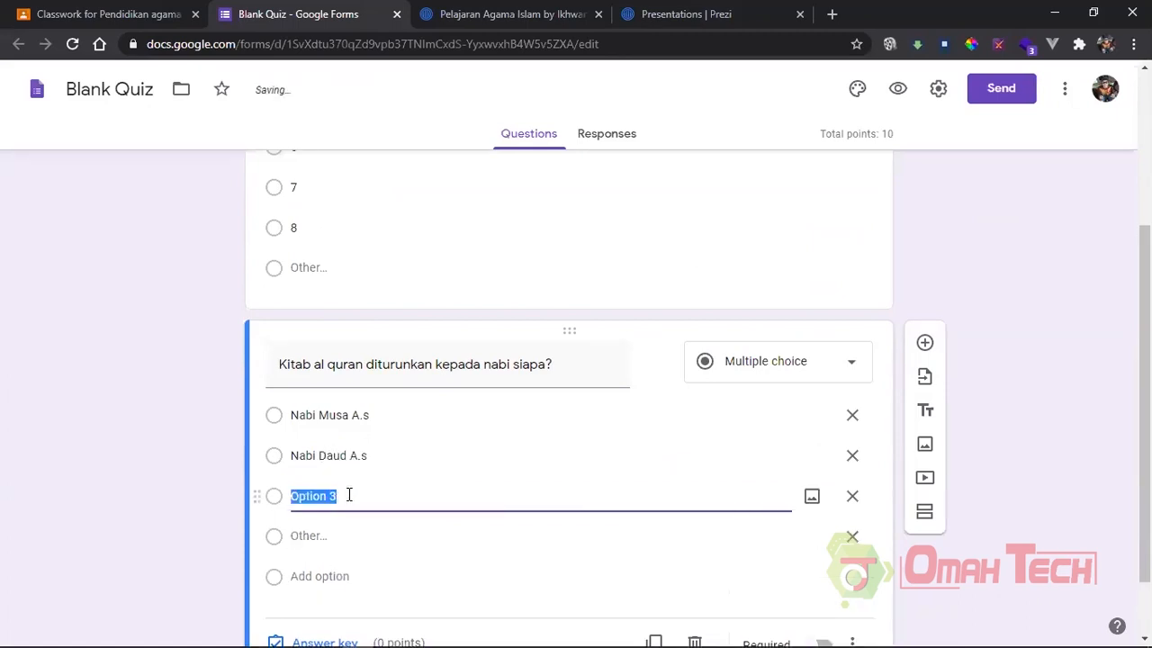
pyautogui.write('Nabi Muhammad A.s')
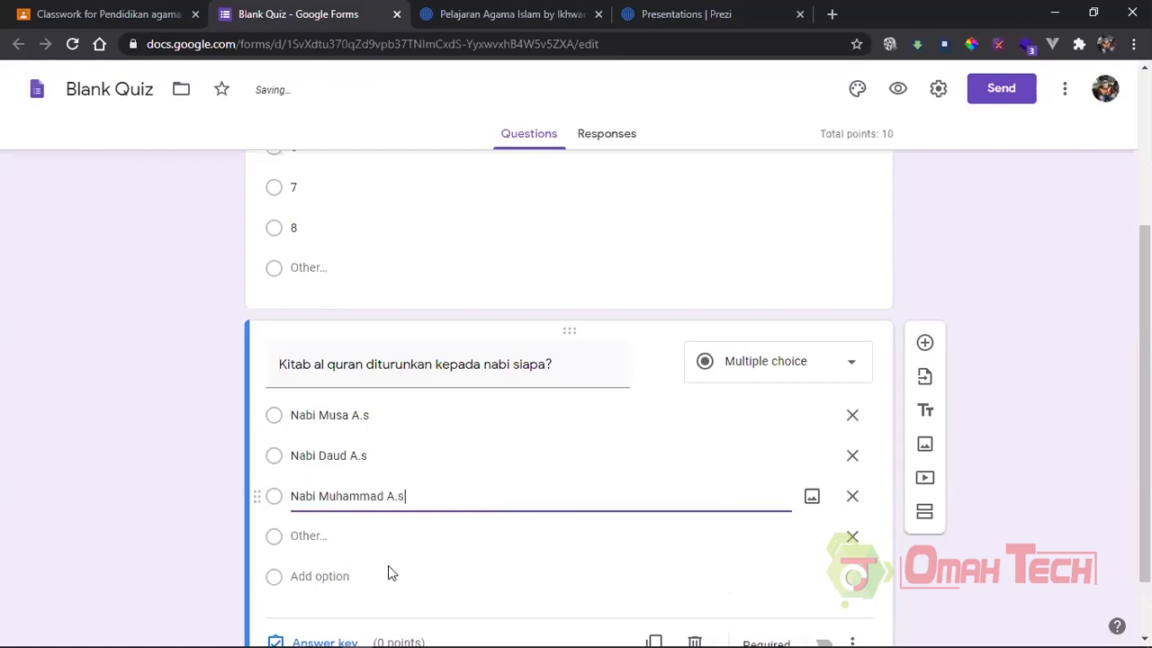
pyautogui.click(333, 581)
pyautogui.write('Nabi ')
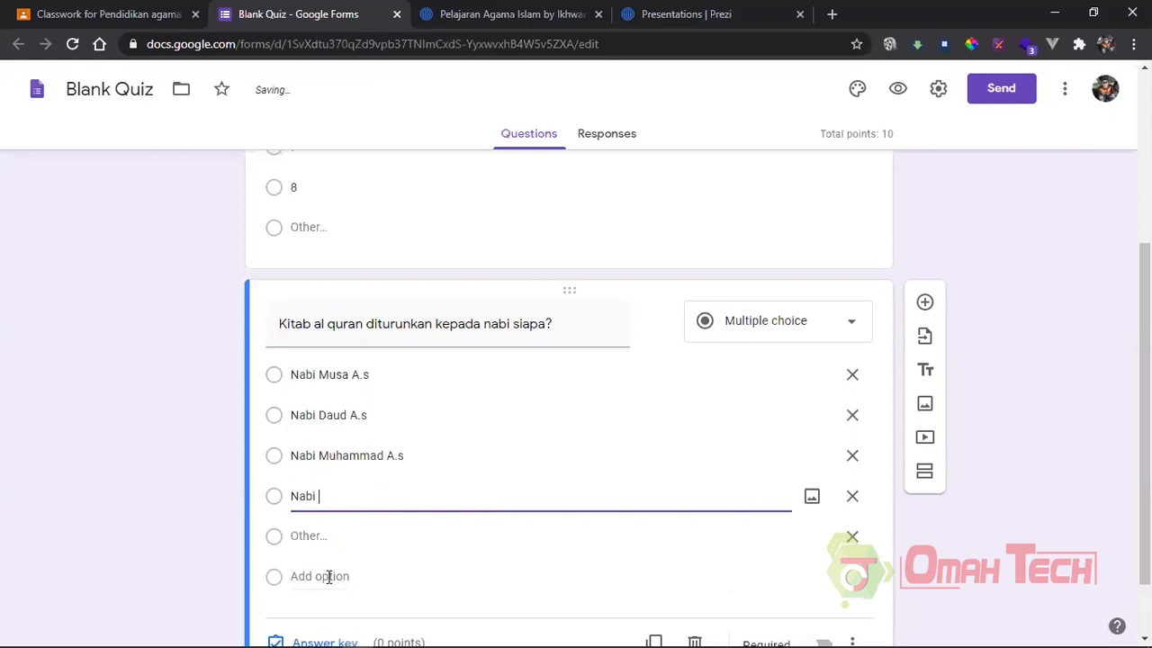
pyautogui.write('Adam A.s')
# In the second question's answer key, set the value to 10 points and mark "Nabi Muhammad A.s" as correct.
pyautogui.scroll(-1, 383, 540)
pyautogui.click(315, 565)
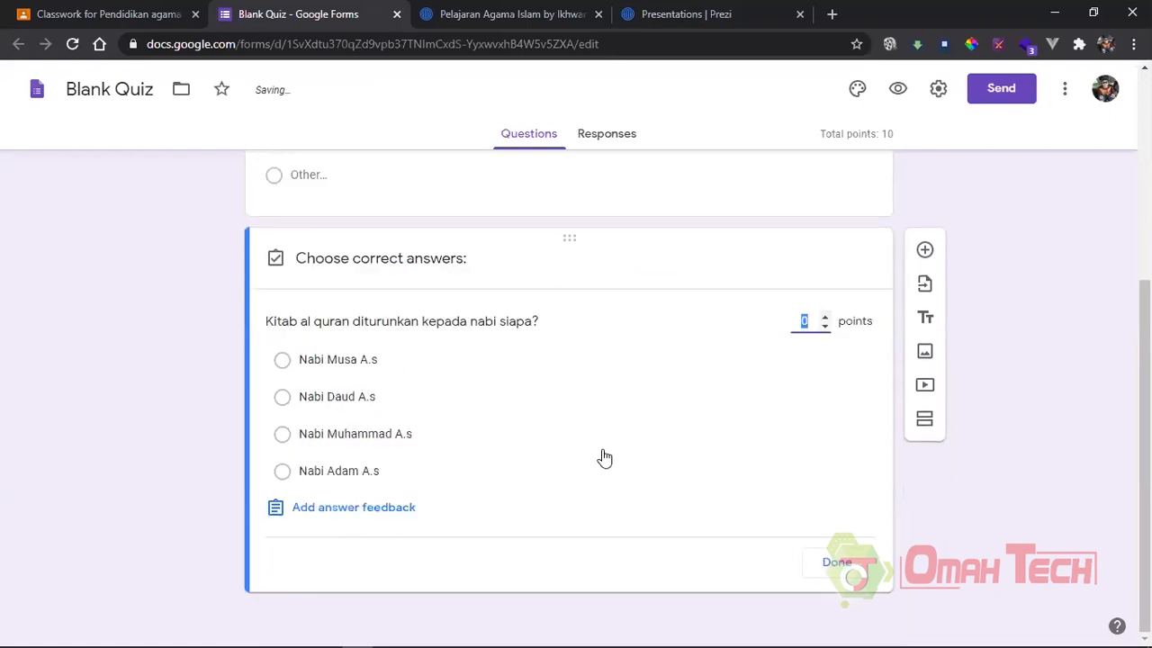
pyautogui.write('10')
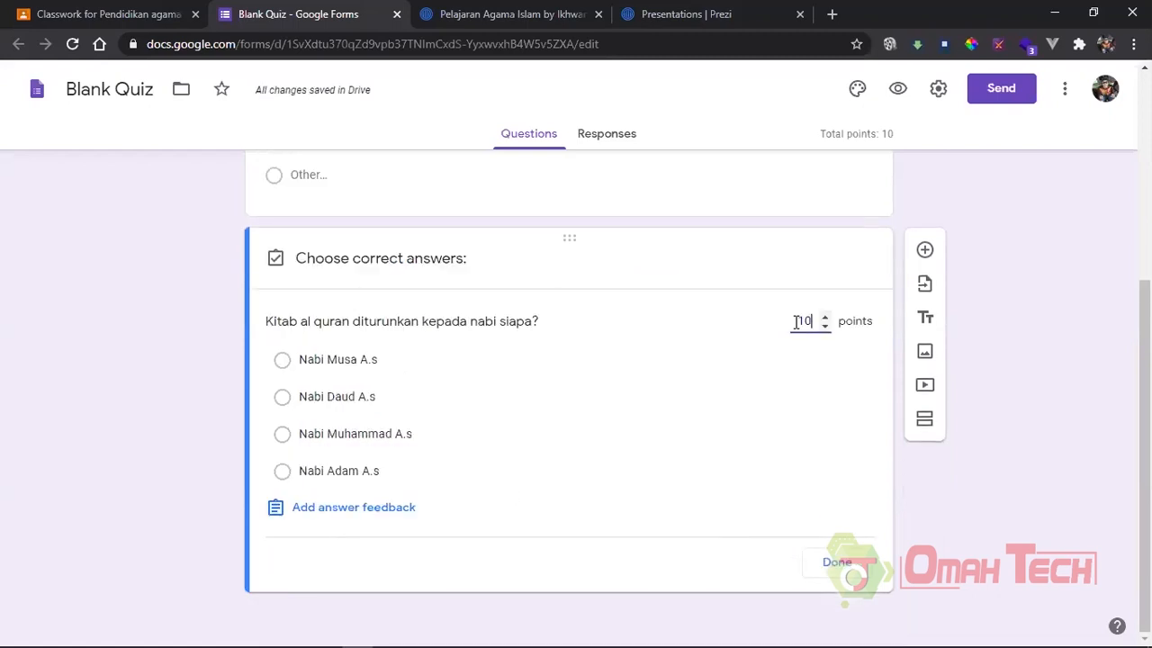
pyautogui.click(535, 448)
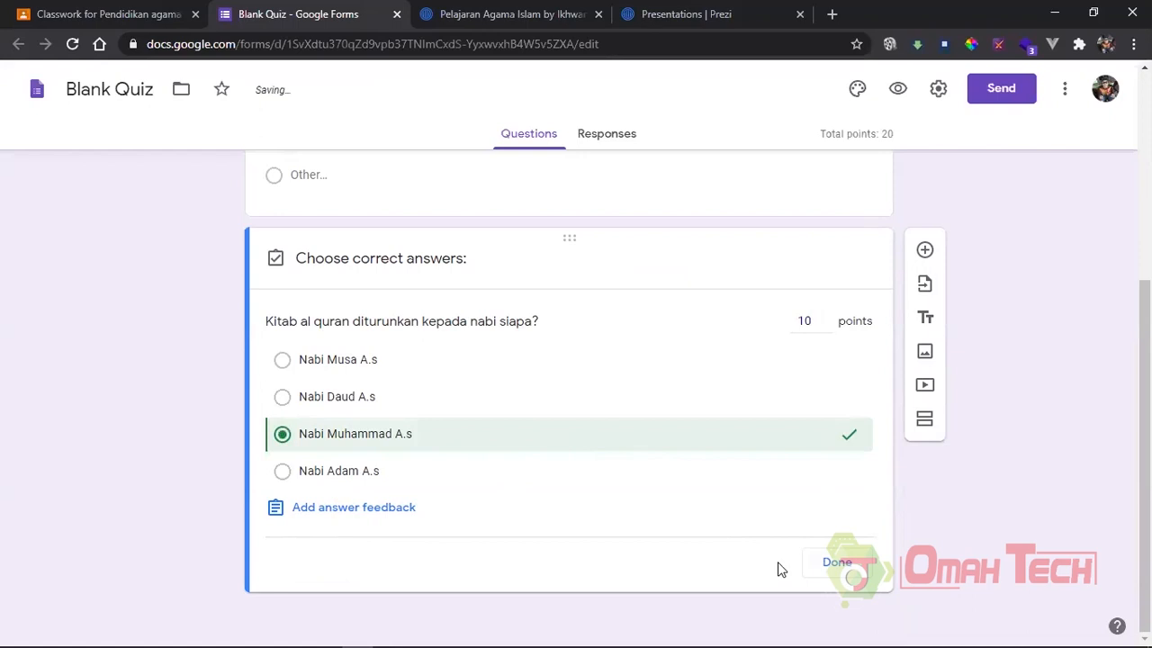
pyautogui.click(832, 564)
# Change the third answer option to "Nabi Muhammad SAW" and make the second question required.
pyautogui.doubleClick(402, 404)
pyautogui.write('SAw')
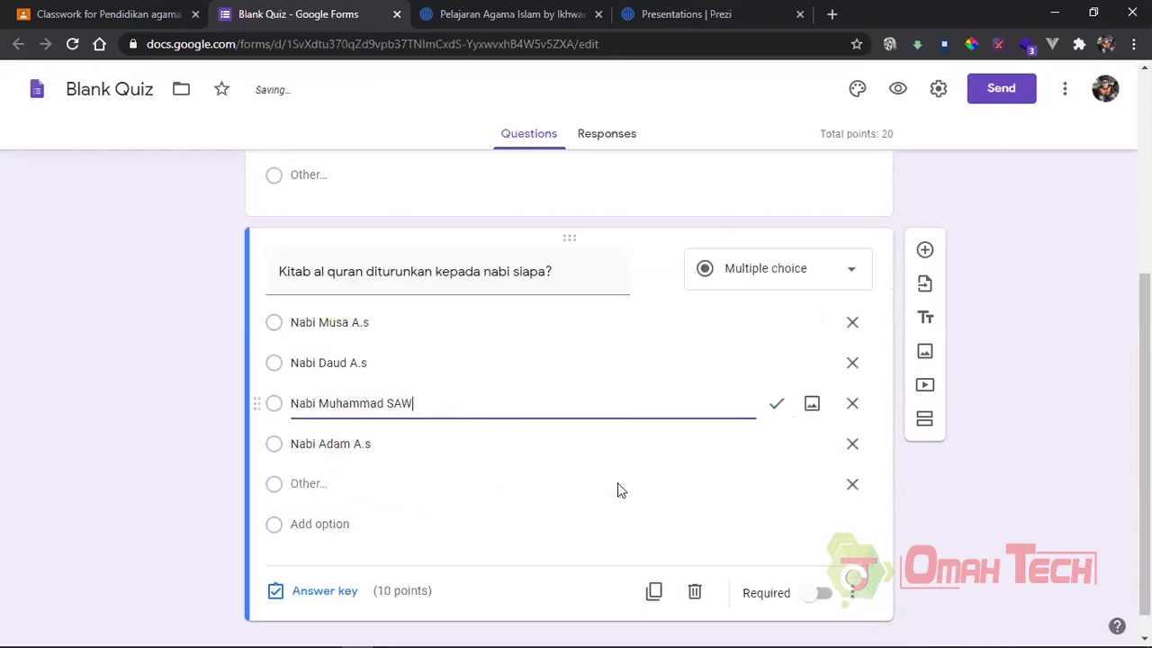
pyautogui.click(821, 596)
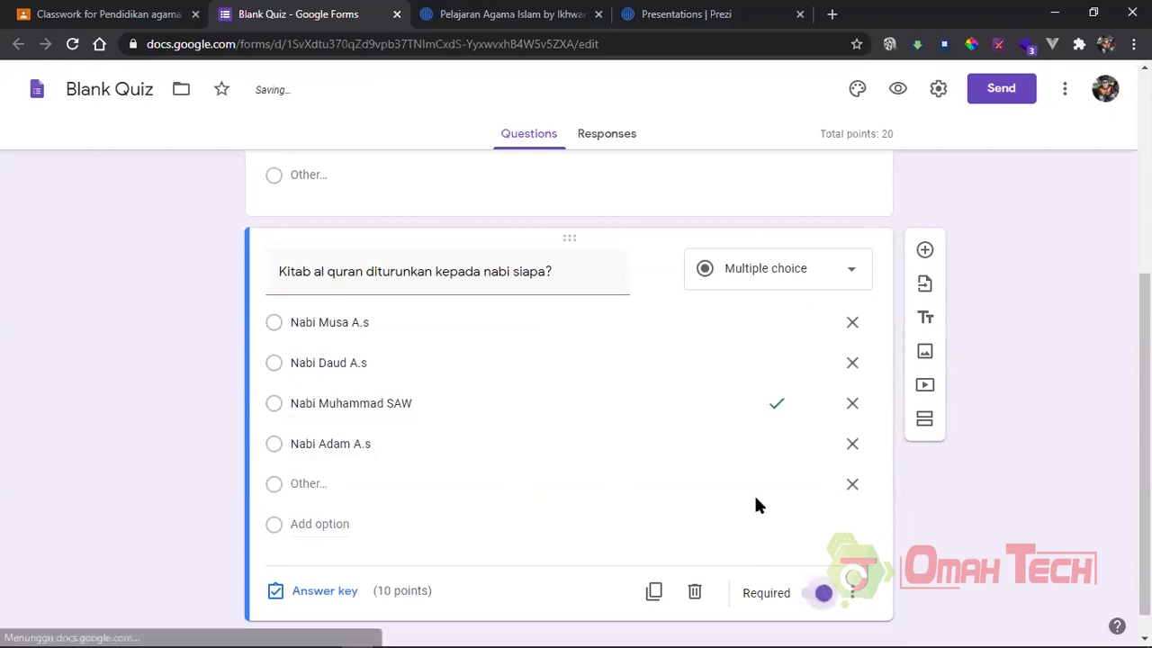
pyautogui.scroll(1, 752, 500)
pyautogui.scroll(3, 750, 502)
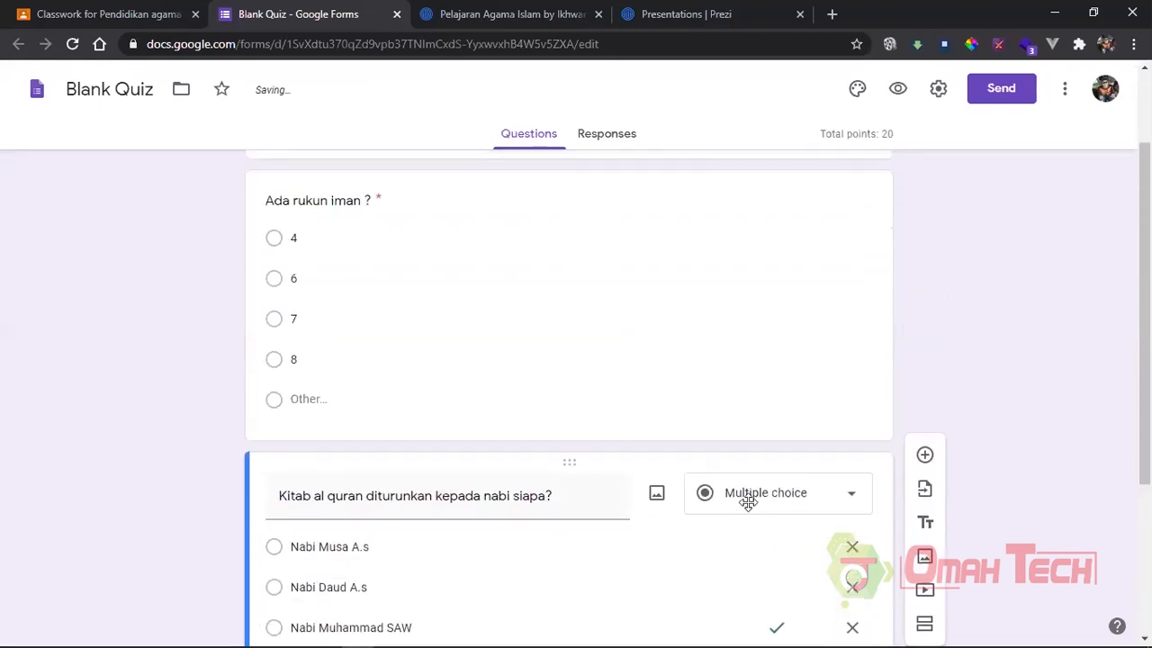
pyautogui.scroll(-3, 484, 288)
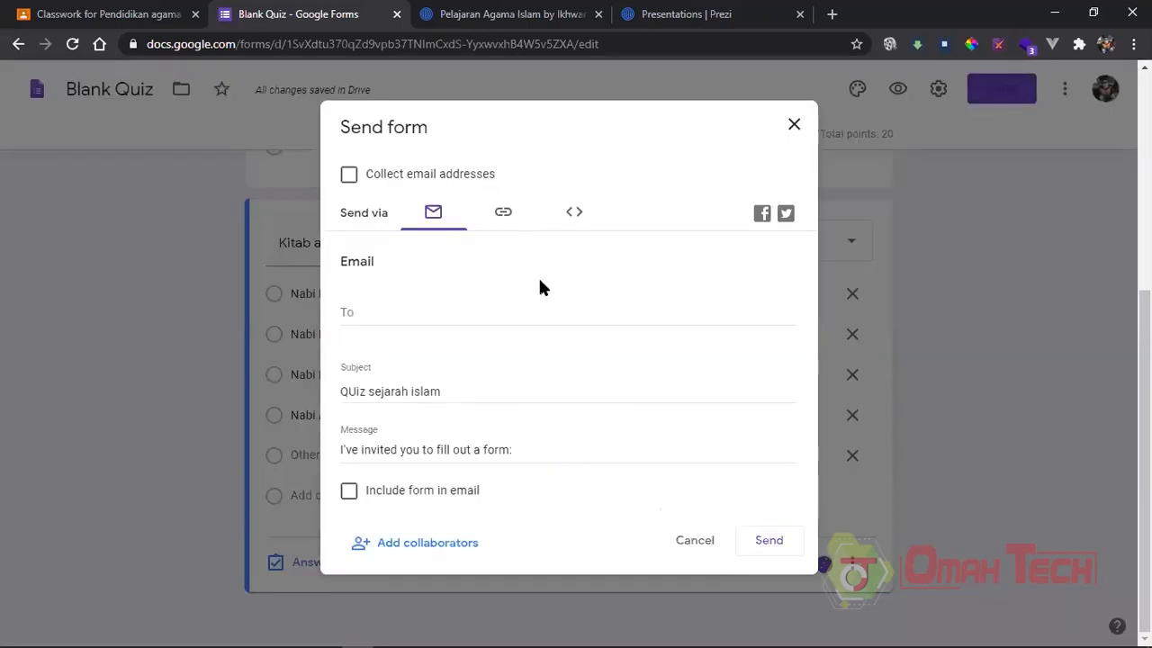
# Switch the form's sending method to a link, shorten its URL and copy it.
pyautogui.click(503, 212)
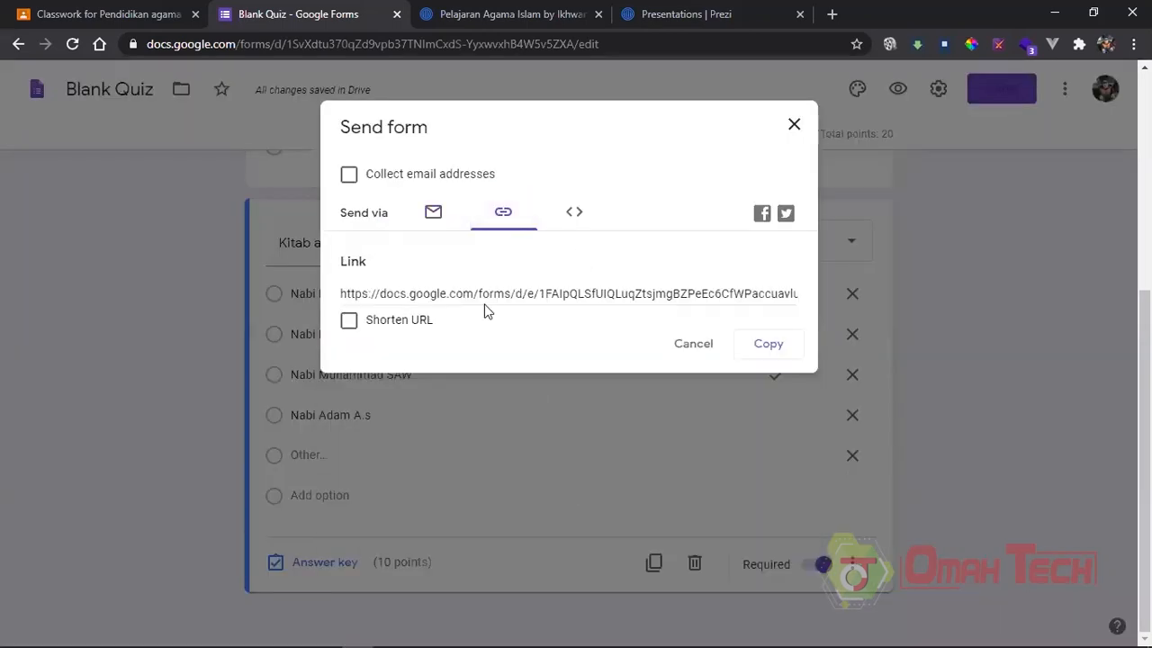
pyautogui.click(349, 319)
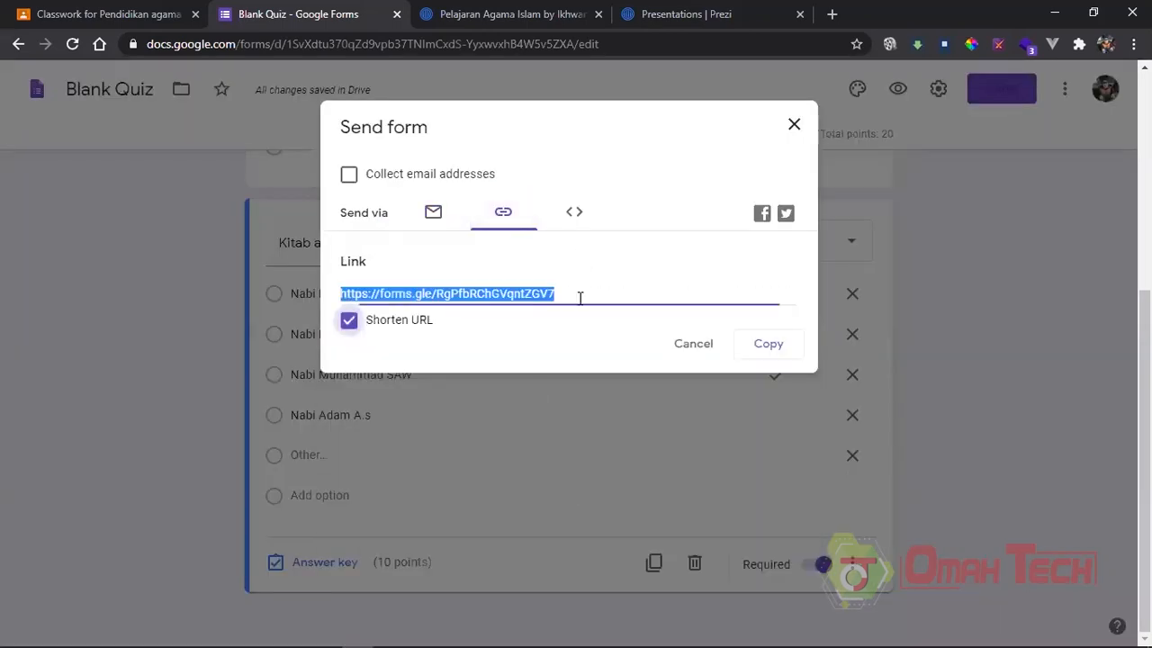
pyautogui.click(767, 343)
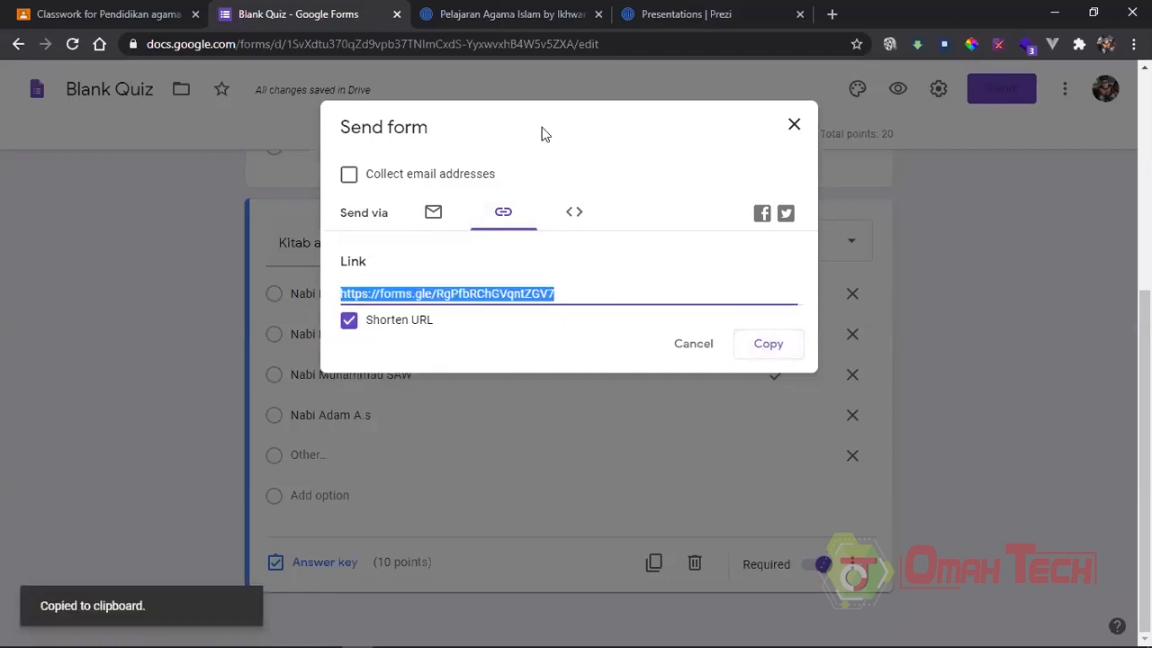
# In the Google Classroom assignment, attach the copied quiz link and remove the Blank Quiz form attachment.
pyautogui.click(104, 11)
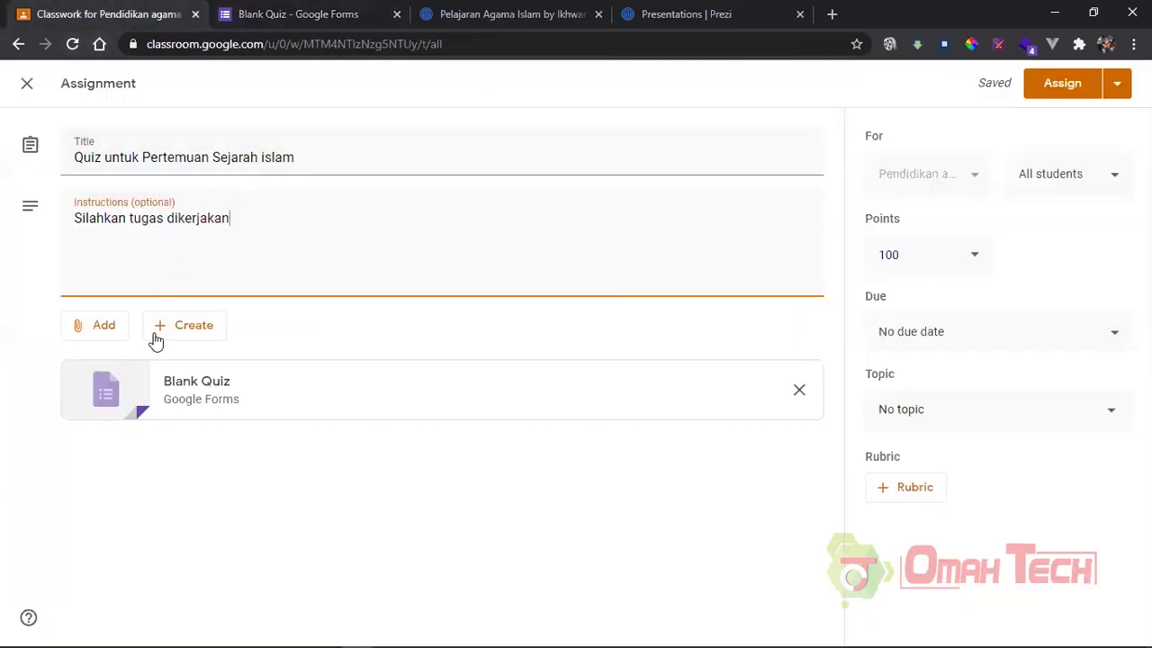
pyautogui.click(103, 328)
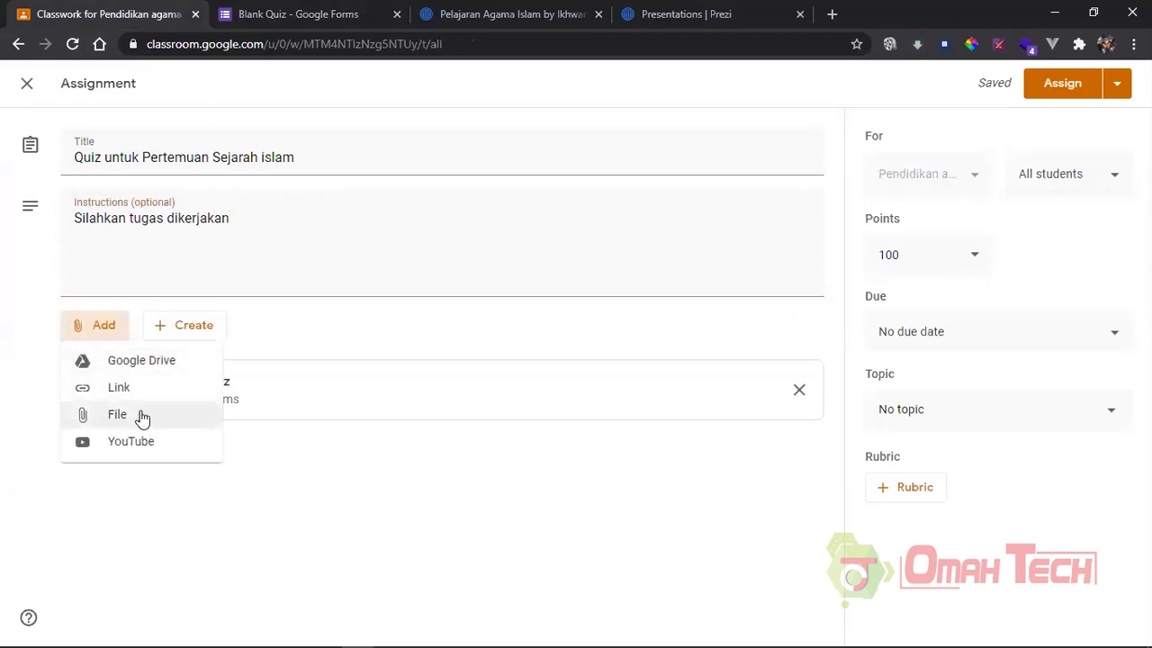
pyautogui.click(141, 396)
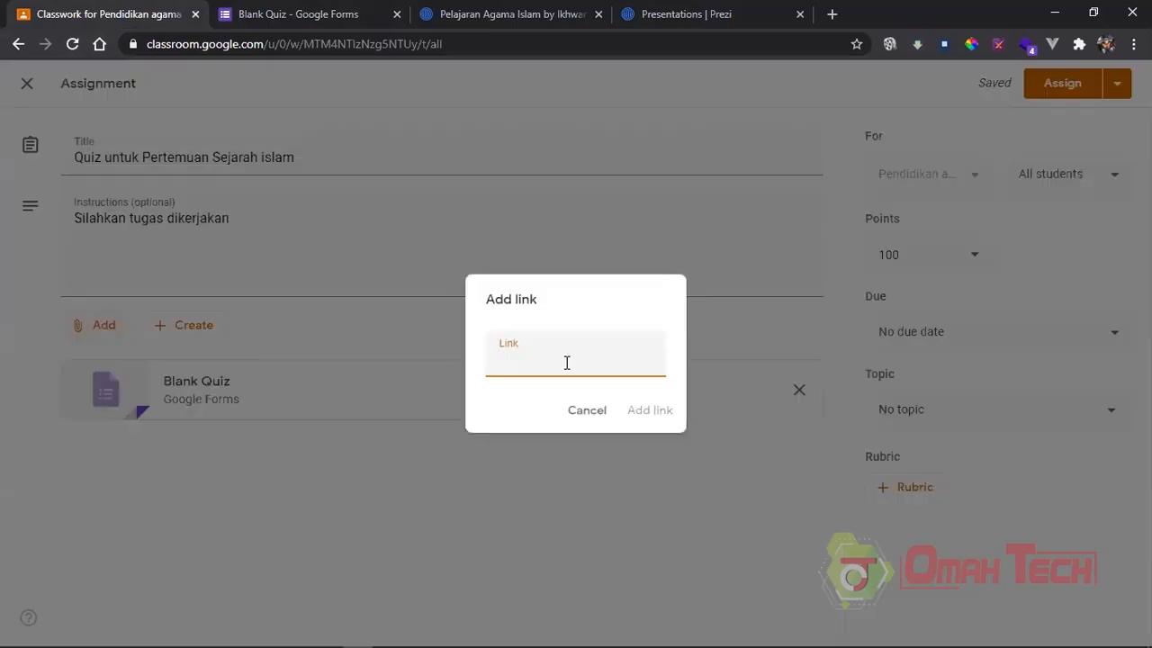
pyautogui.hotkey('ctrl', 'v')
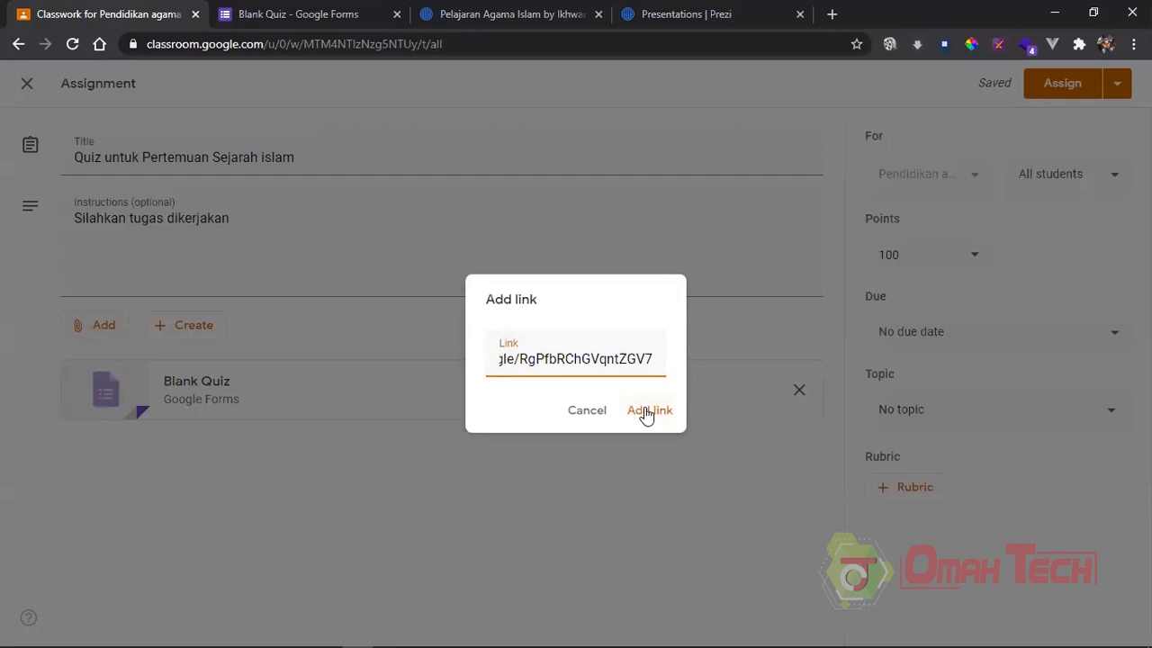
pyautogui.click(647, 410)
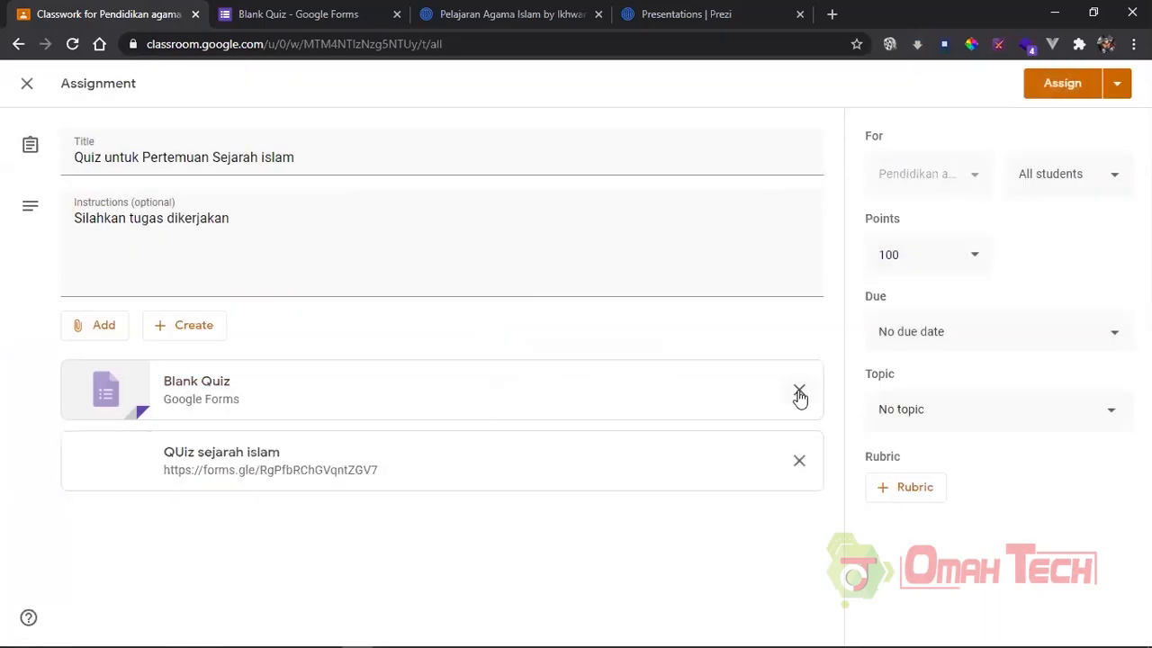
pyautogui.click(799, 393)
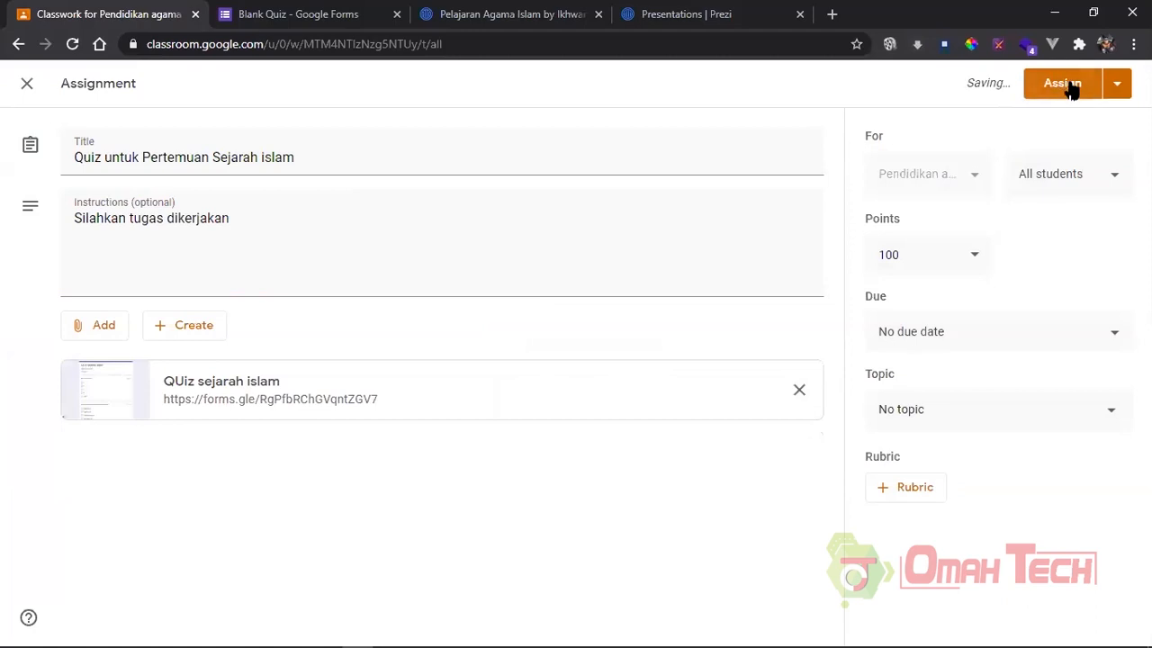
# Set the assignment's due date to Aug 11, 2020 and assign it to the class.
pyautogui.click(945, 335)
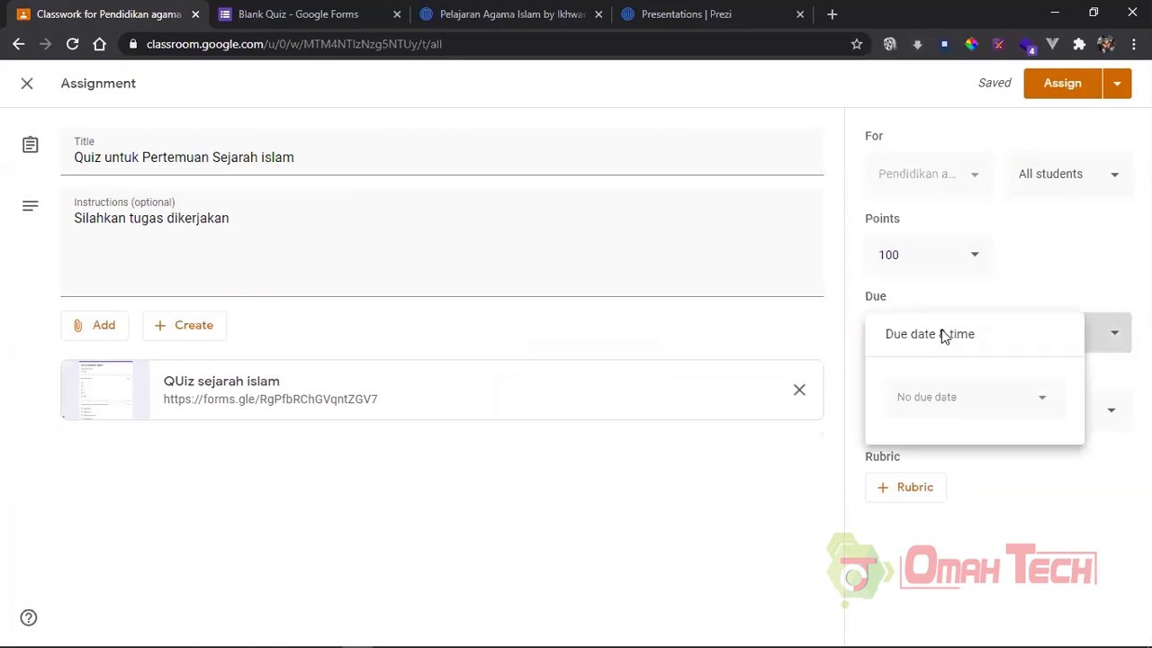
pyautogui.click(918, 405)
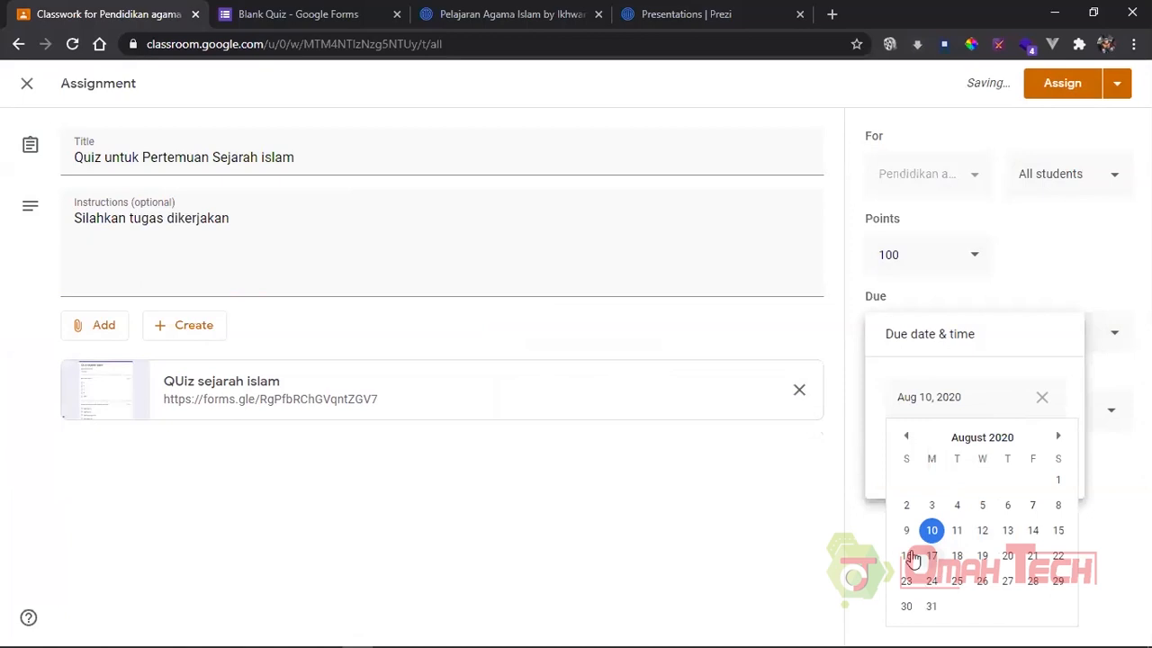
pyautogui.click(957, 531)
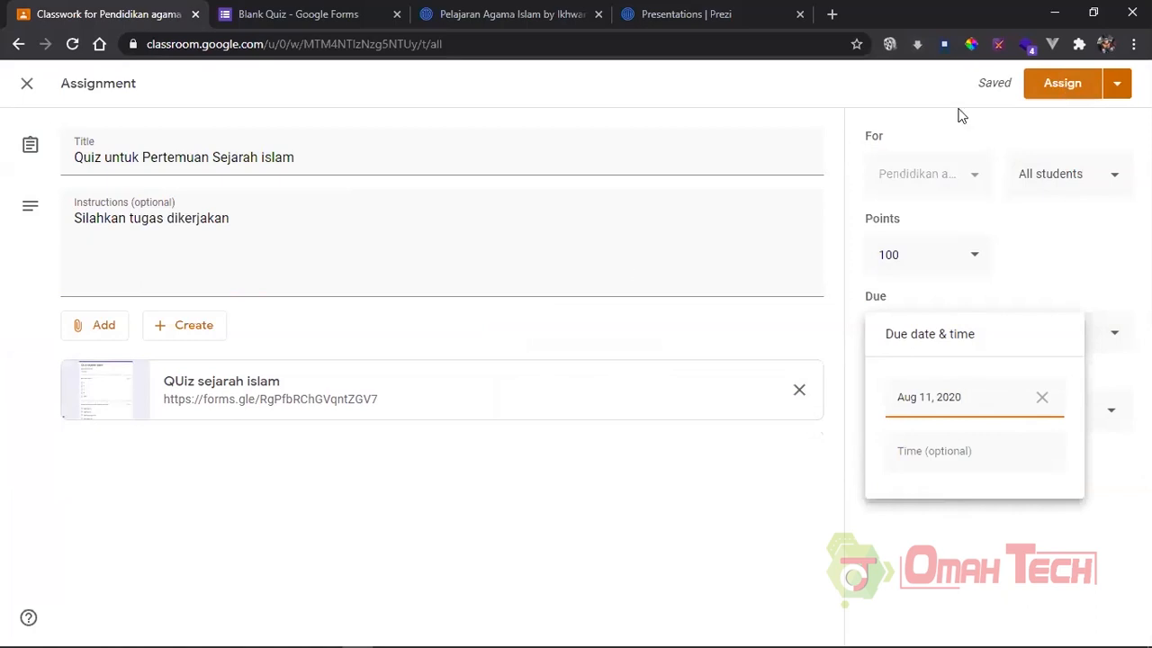
pyautogui.click(1061, 84)
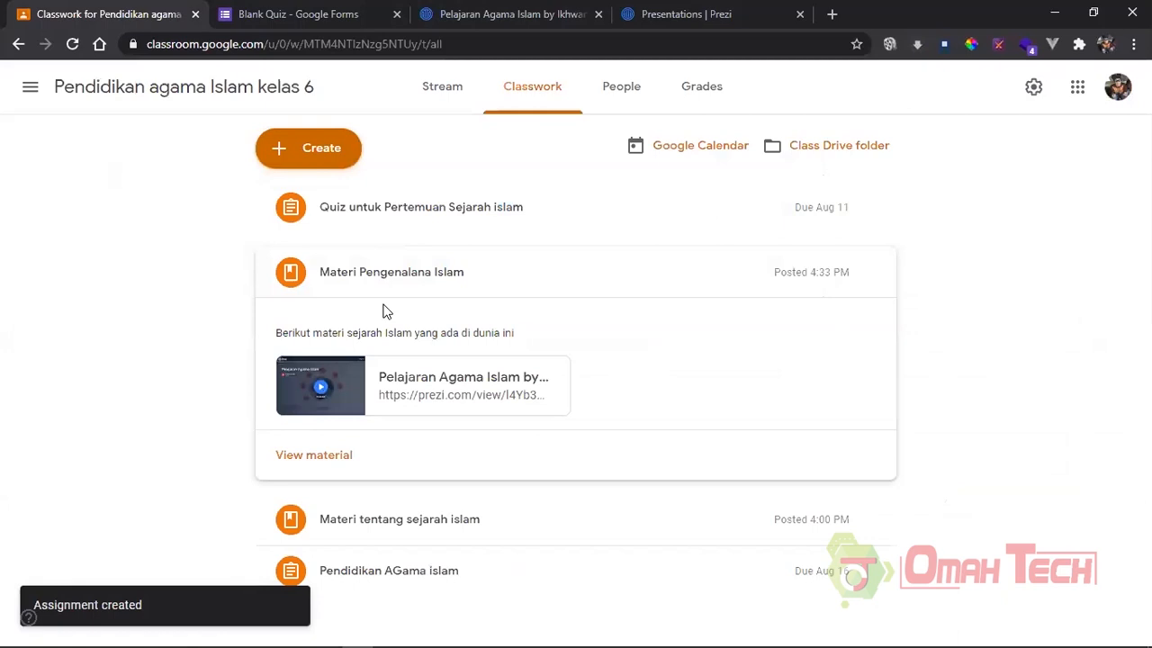
# Go to the class stream and view the student work for "Quiz untuk Pertemuan Sejarah islam".
pyautogui.click(432, 99)
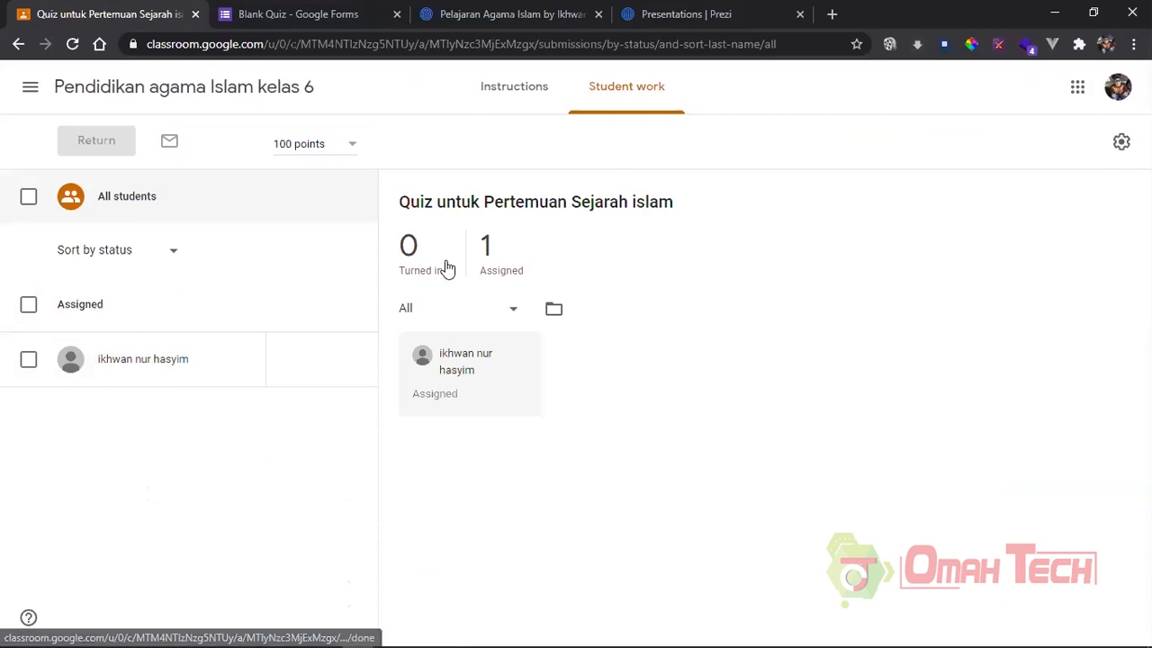
# Open the attached "QUiz sejarah islam" form from the assignment's instructions and look through its questions.
pyautogui.click(554, 309)
pyautogui.click(129, 9)
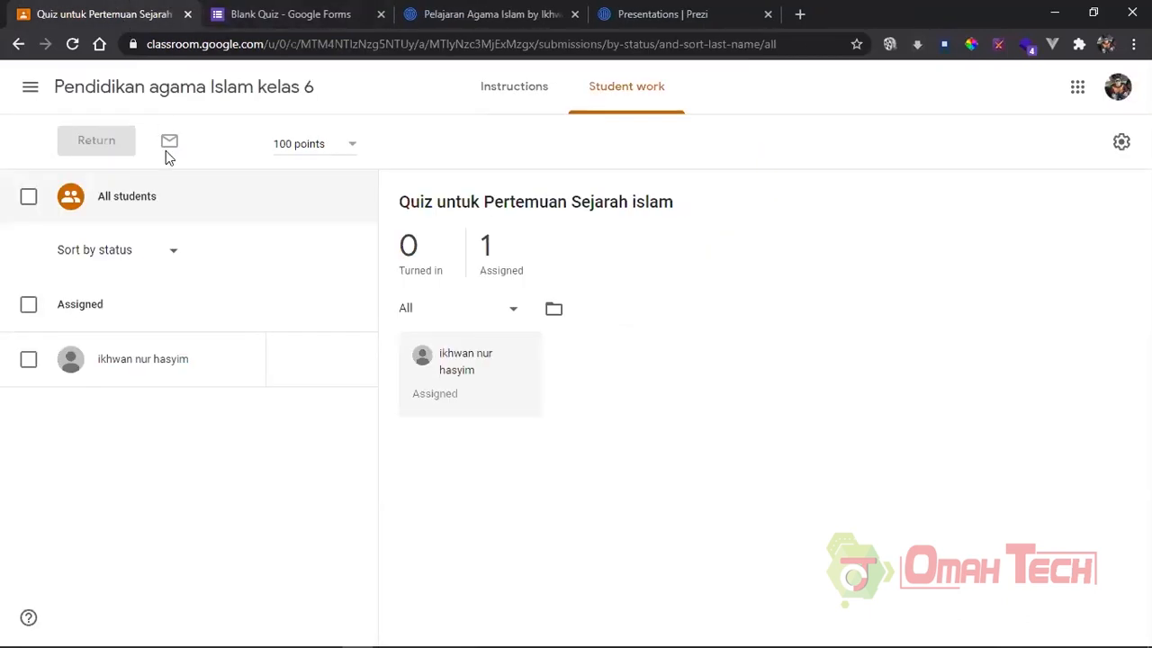
pyautogui.click(486, 105)
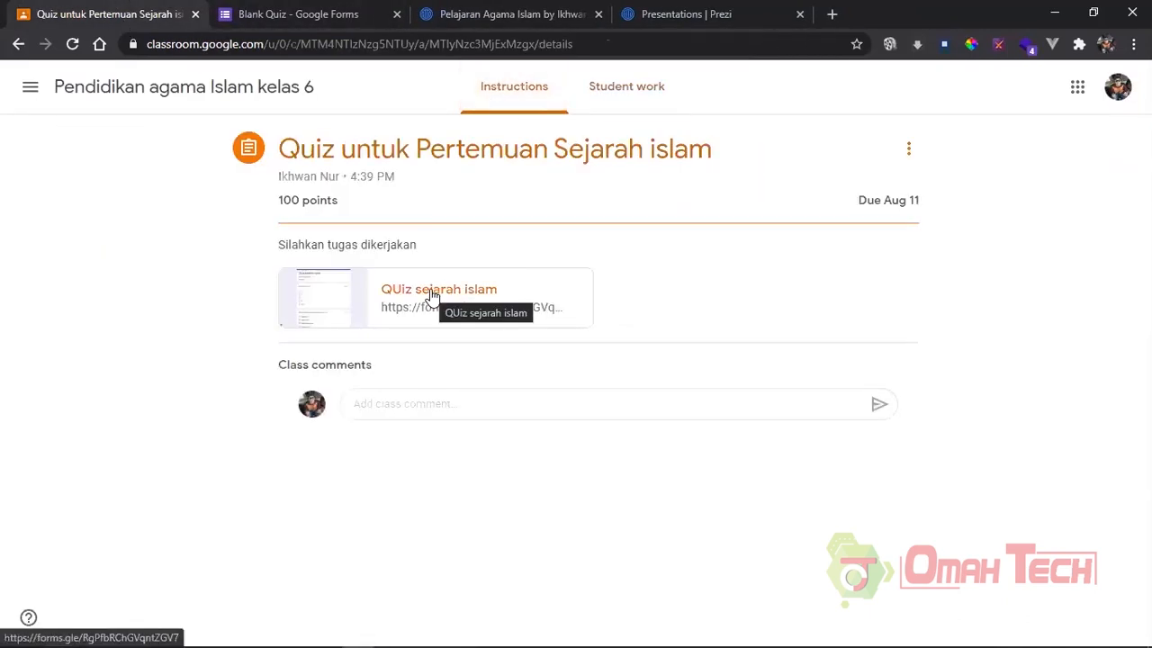
pyautogui.click(431, 294)
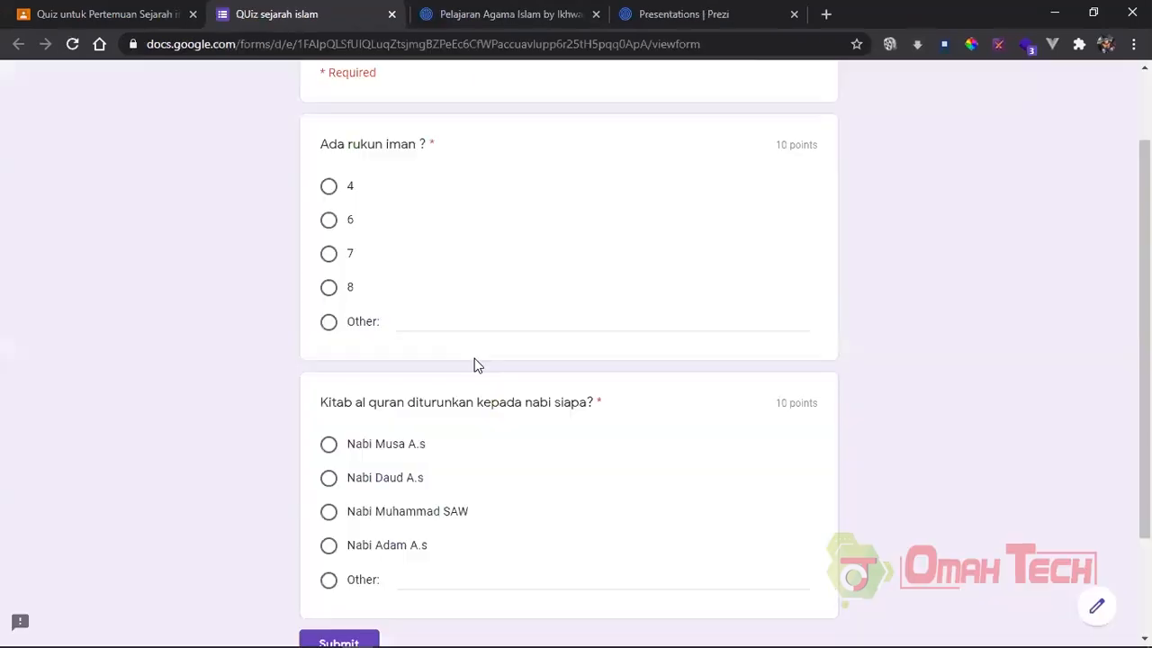
pyautogui.scroll(-2, 474, 358)
pyautogui.scroll(2, 621, 407)
pyautogui.scroll(1, 621, 411)
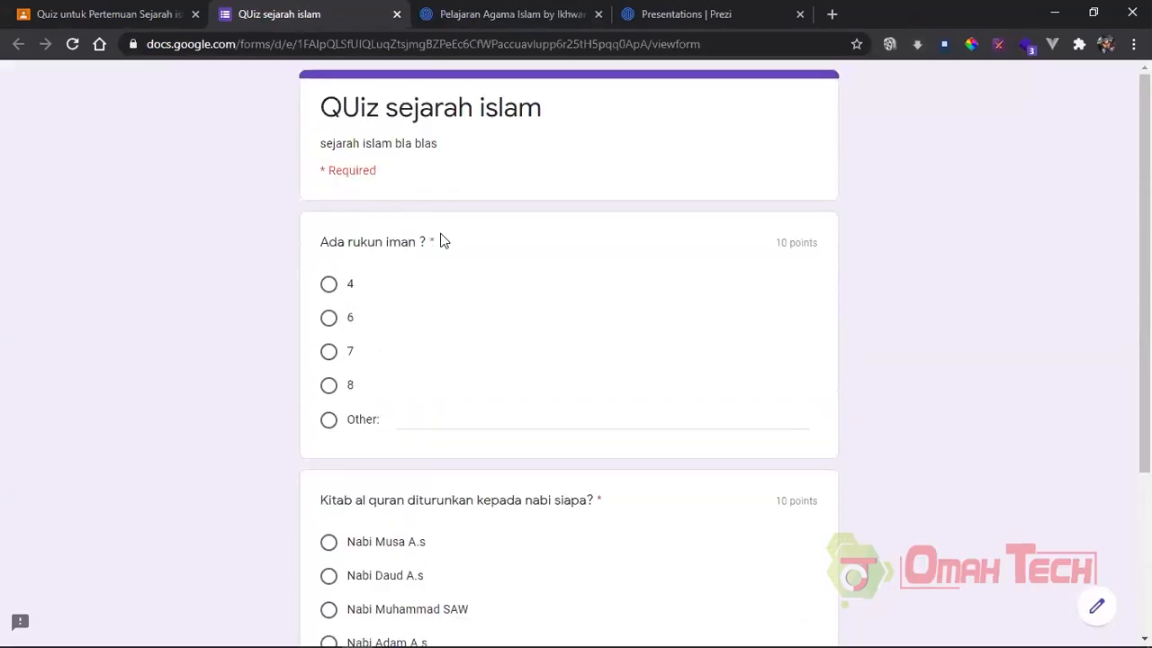
pyautogui.scroll(-1, 540, 351)
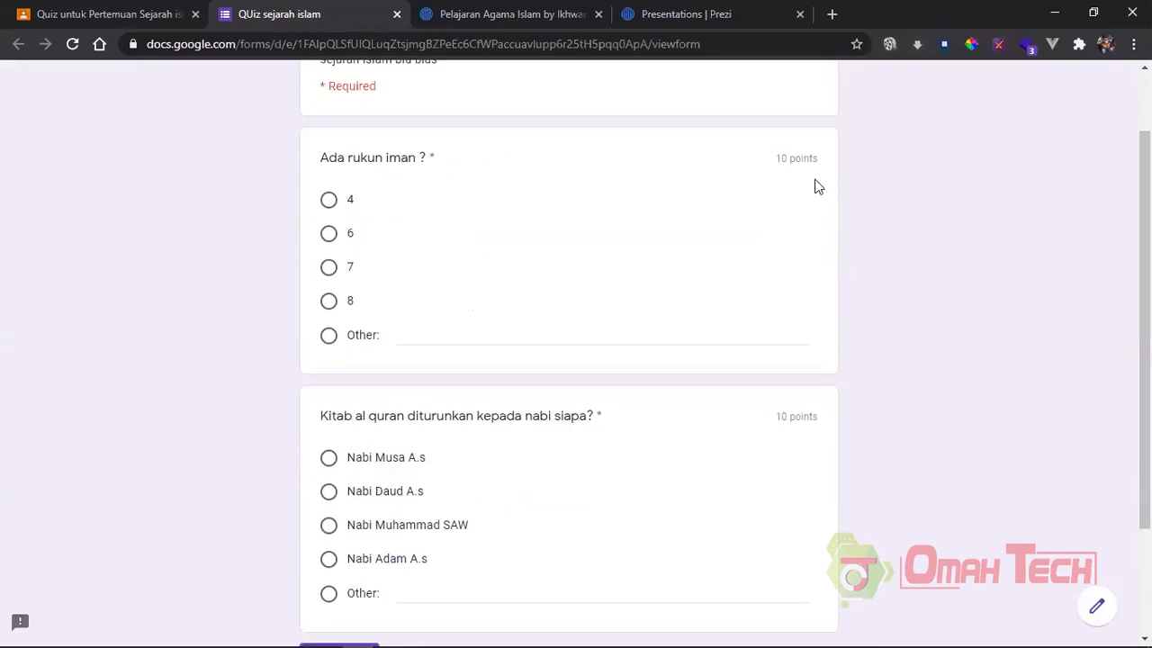
pyautogui.scroll(1, 648, 319)
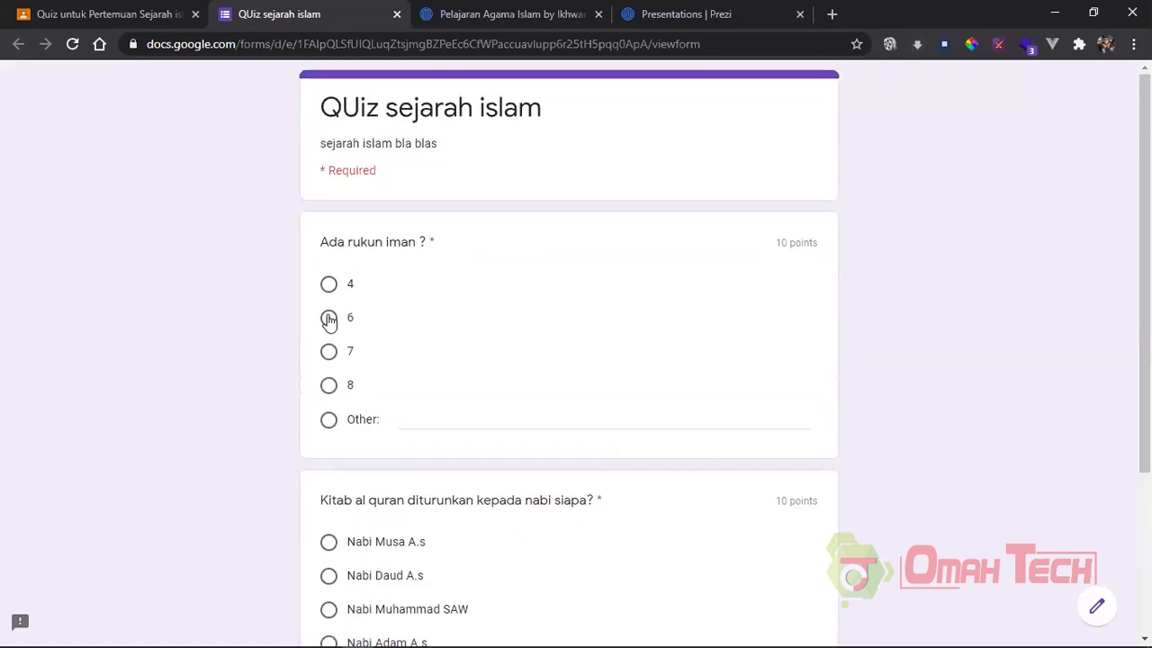
# Answer the quiz with 6 for the rukun iman question and Nabi Muhammad SAW for the Al Quran question, and submit it.
pyautogui.click(328, 316)
pyautogui.scroll(-2, 387, 441)
pyautogui.click(328, 609)
pyautogui.click(306, 578)
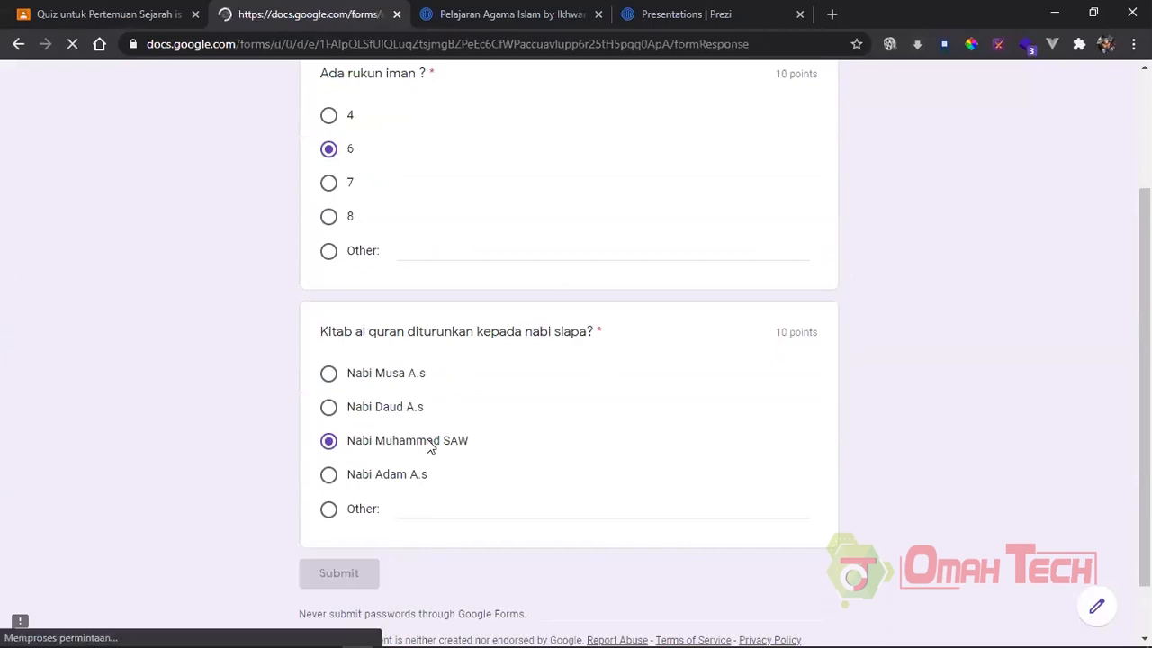
# View the submitted quiz's score, review the marks per question, and close the quiz to return to the assignment.
pyautogui.click(351, 189)
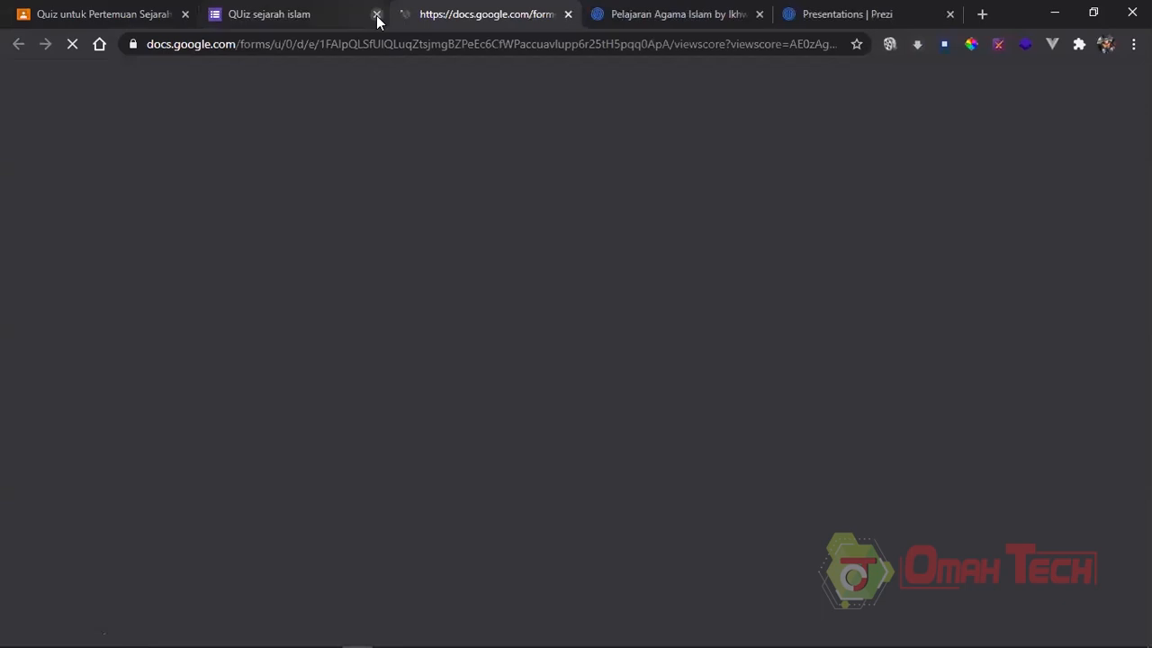
pyautogui.click(376, 15)
pyautogui.scroll(-2, 784, 180)
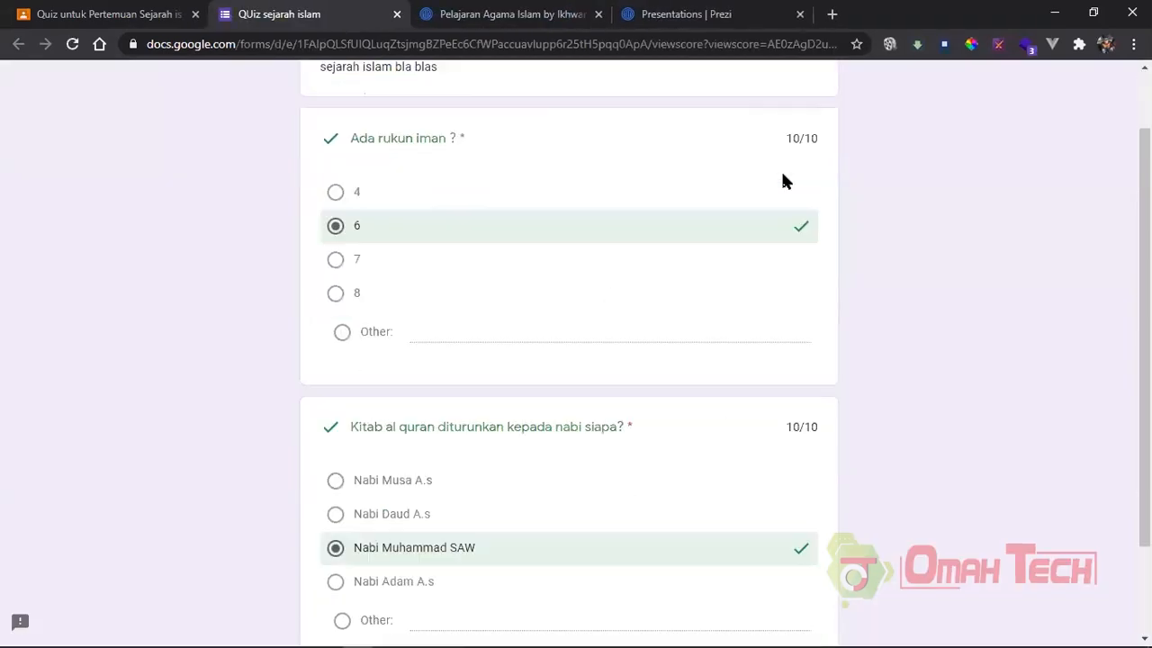
pyautogui.scroll(2, 753, 502)
pyautogui.scroll(-1, 808, 203)
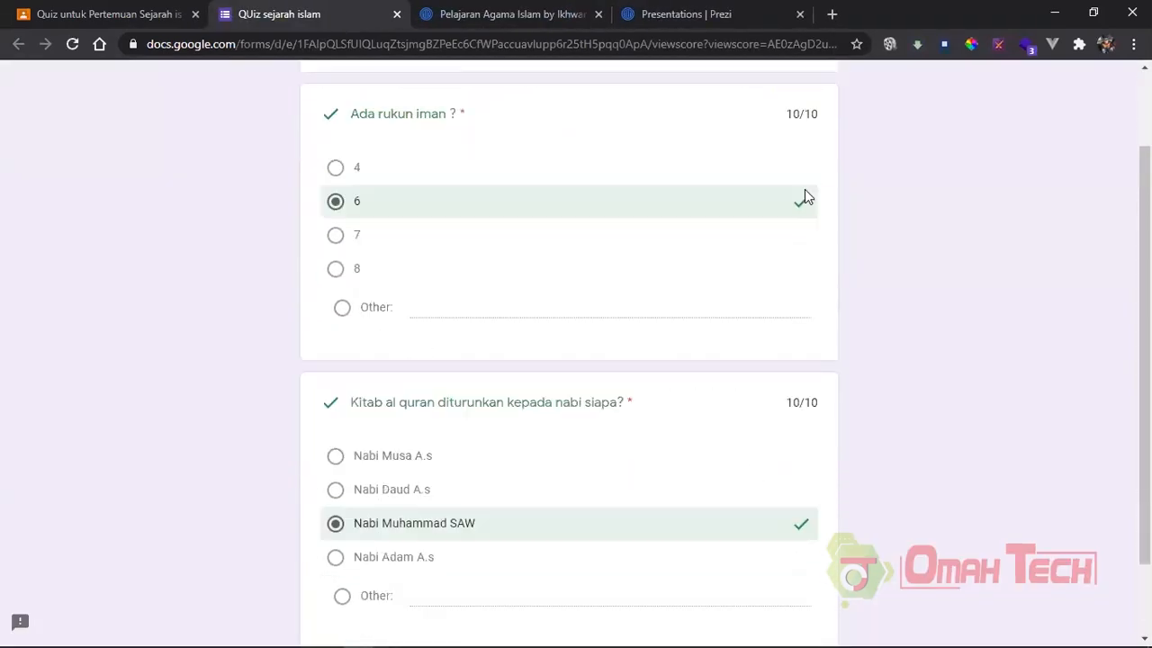
pyautogui.scroll(1, 806, 234)
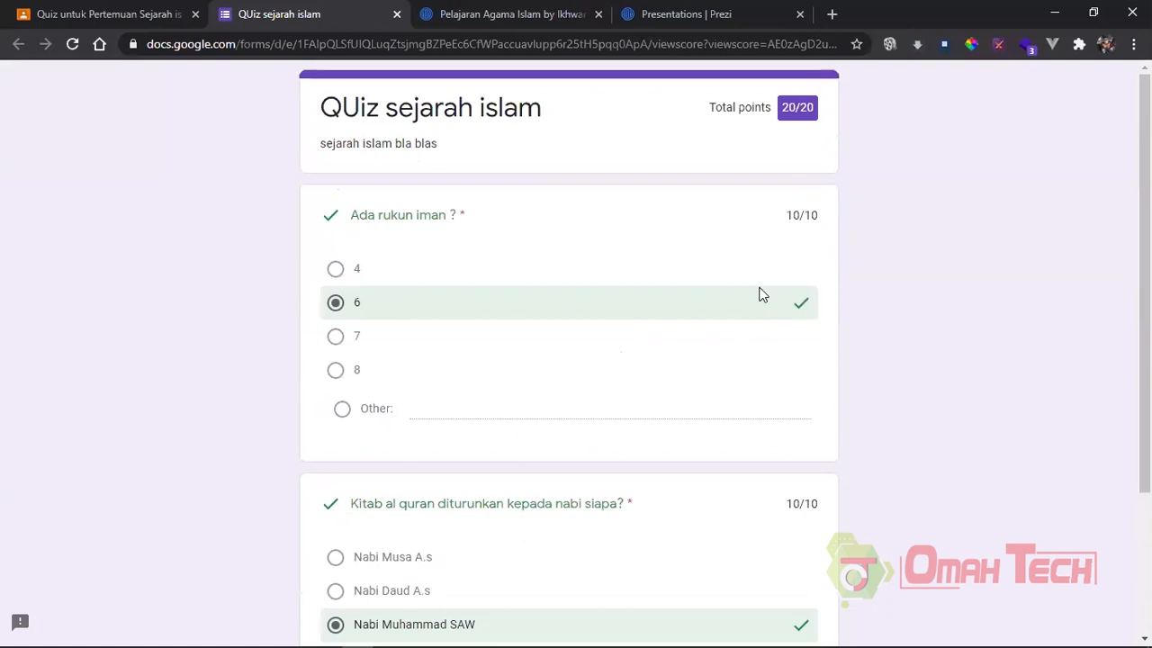
pyautogui.click(398, 13)
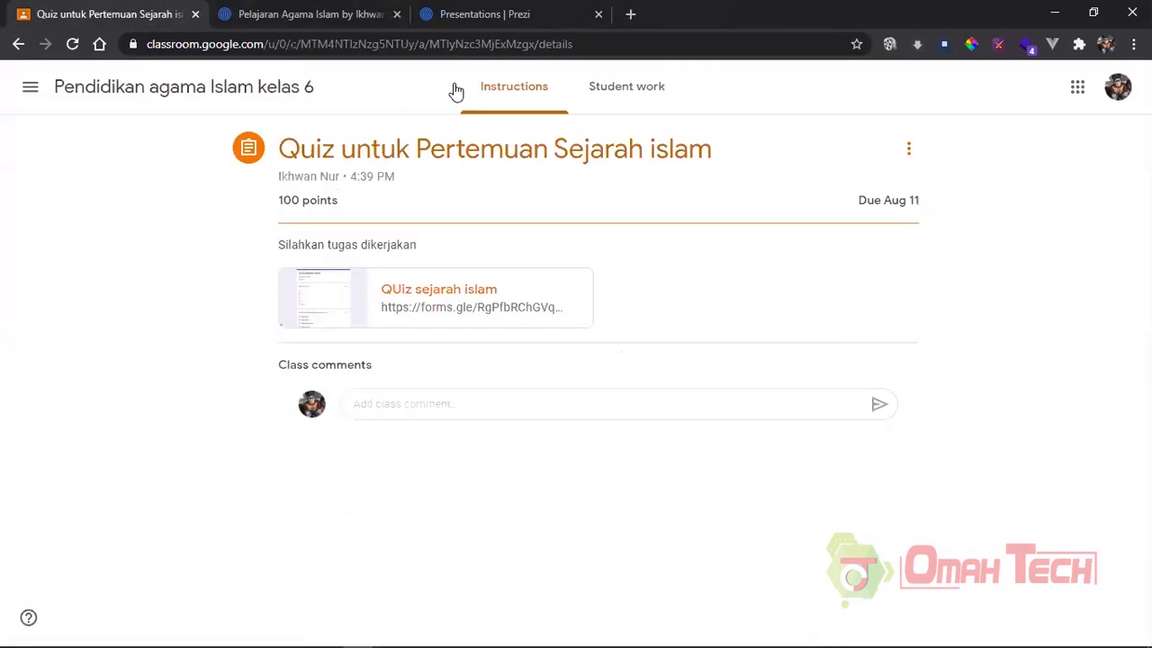
# Return to the class "Pendidikan agama Islam kelas 6" and view the posted material "Materi Pengenalana Islam".
pyautogui.click(32, 88)
pyautogui.click(40, 91)
pyautogui.click(40, 91)
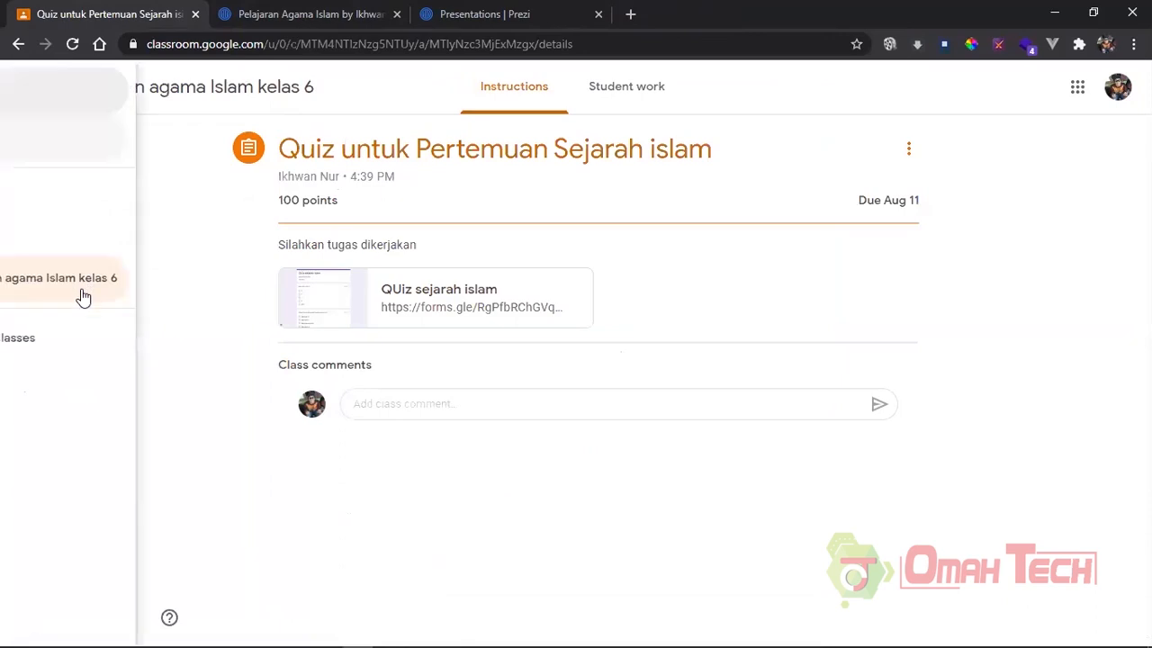
pyautogui.click(115, 283)
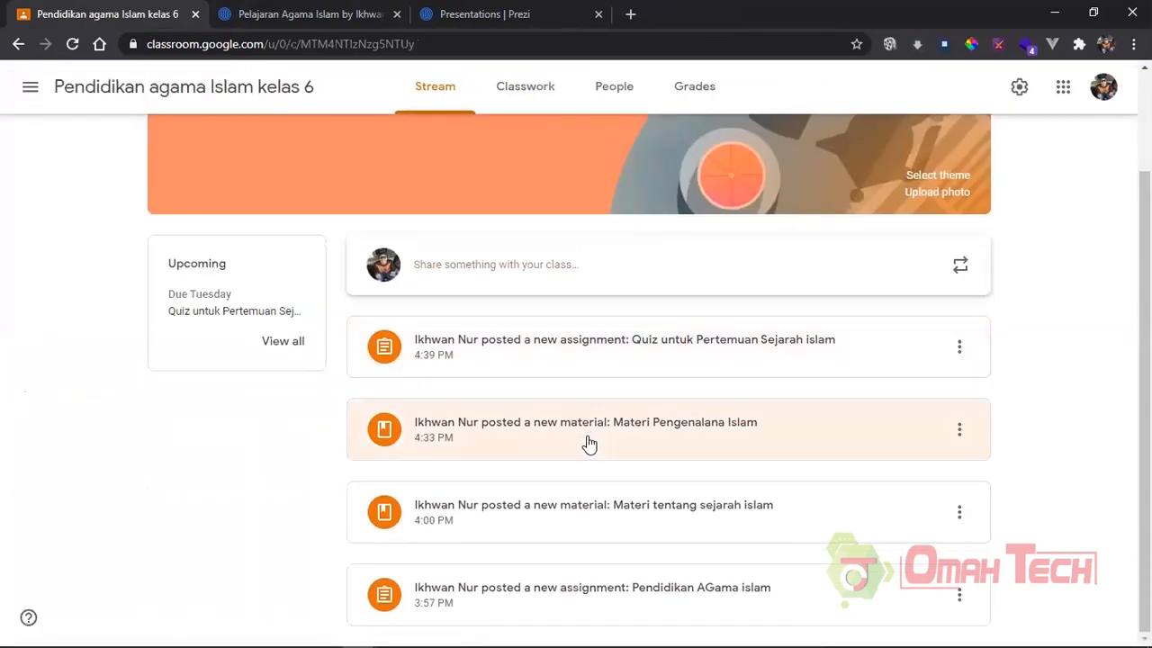
pyautogui.click(586, 441)
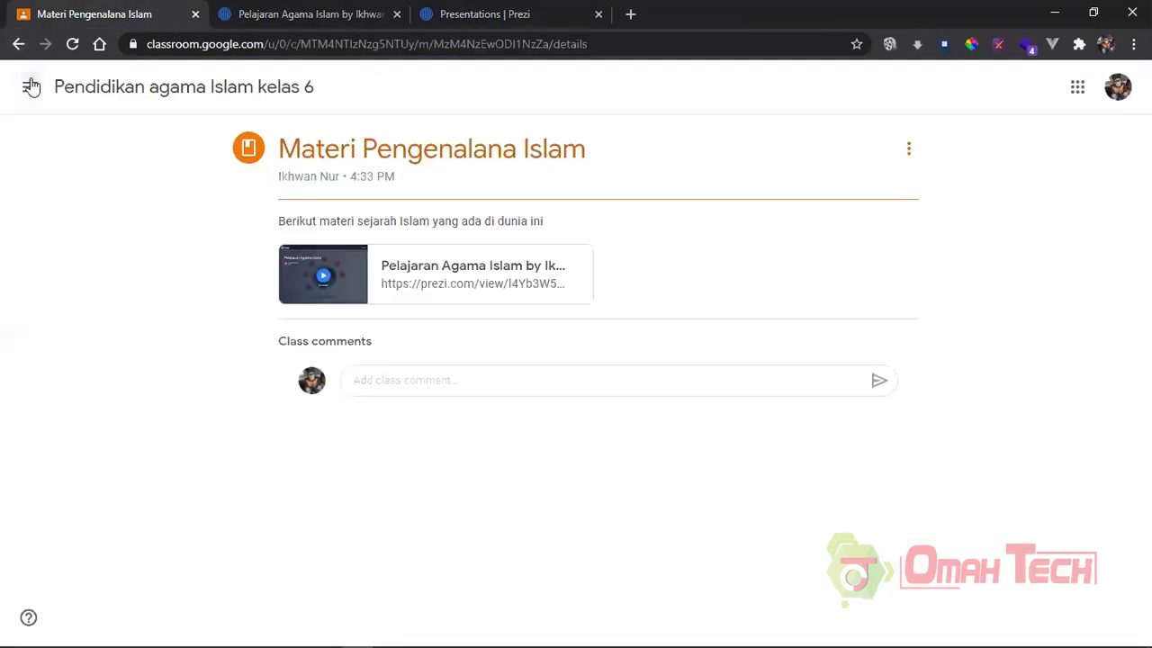
# Go back to the class and view the instructions of the assignment "Quiz untuk Pertemuan Sejarah islam".
pyautogui.click(27, 83)
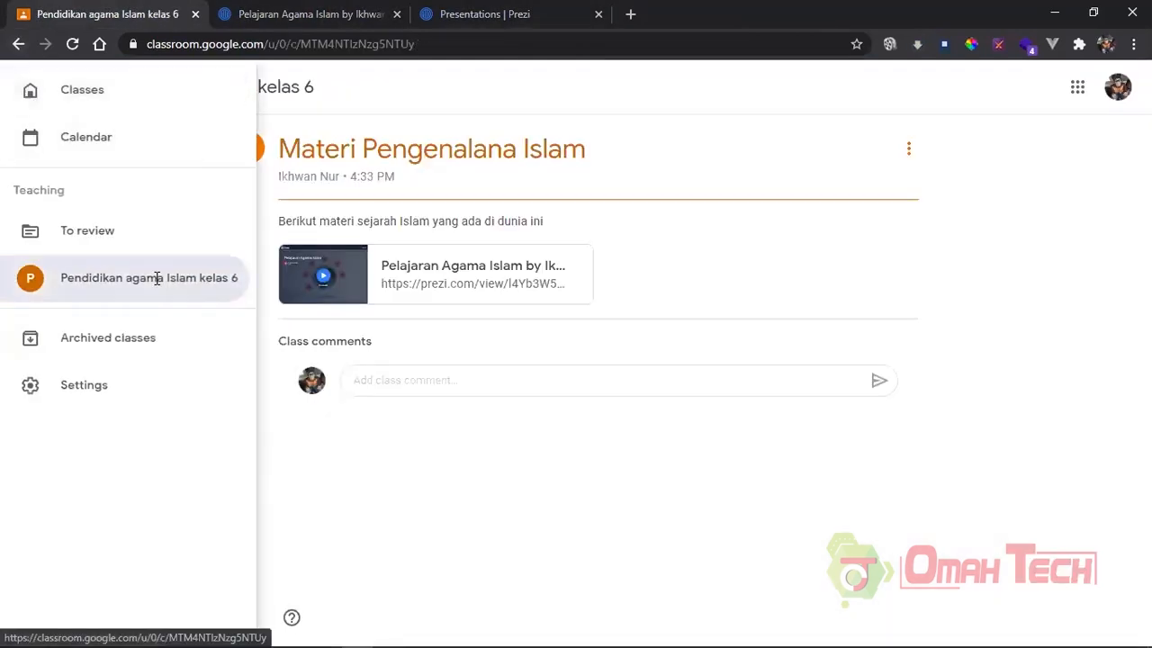
pyautogui.click(489, 338)
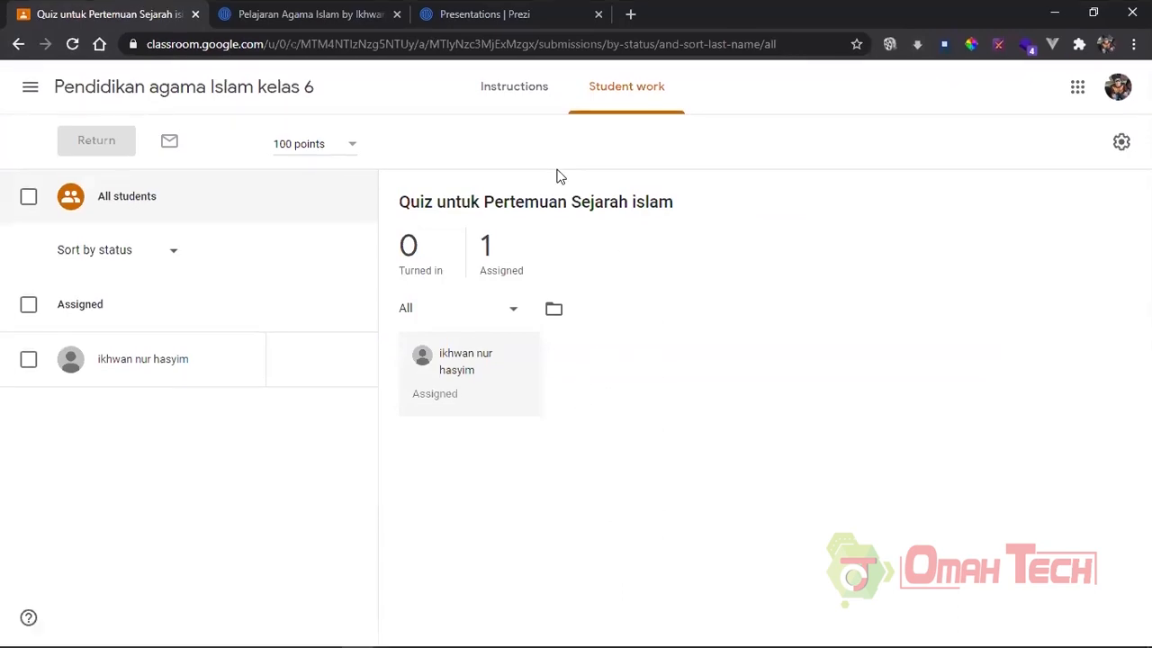
pyautogui.click(498, 105)
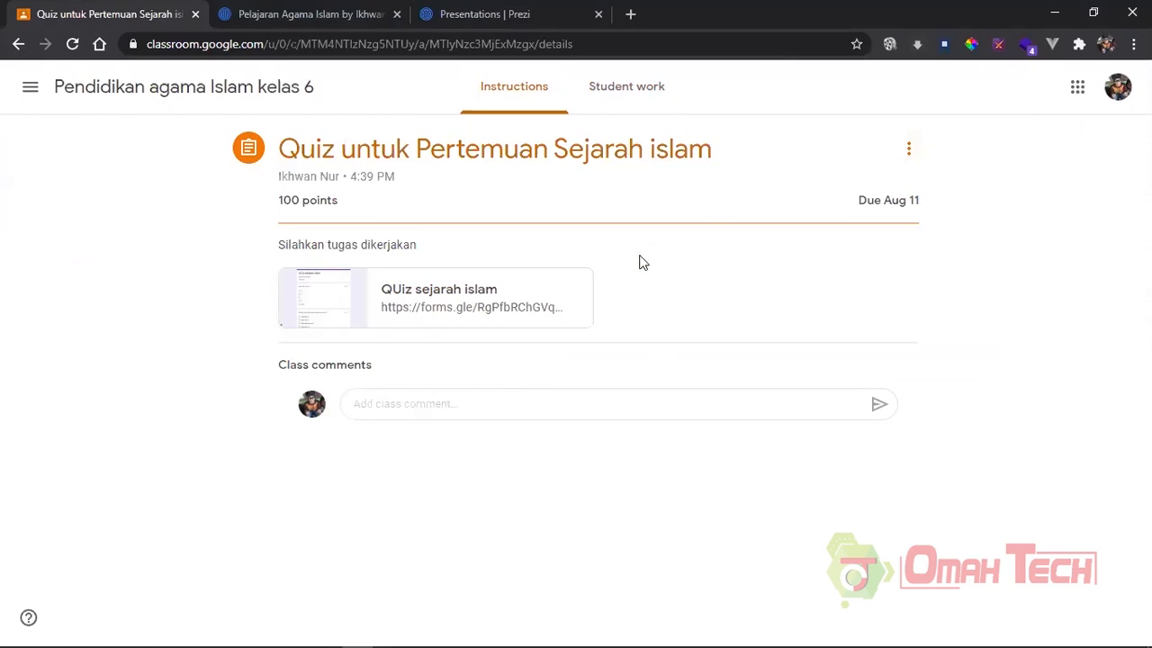
# Highlight the class code in the class stream, and view the class's list of teachers and students.
pyautogui.click(65, 90)
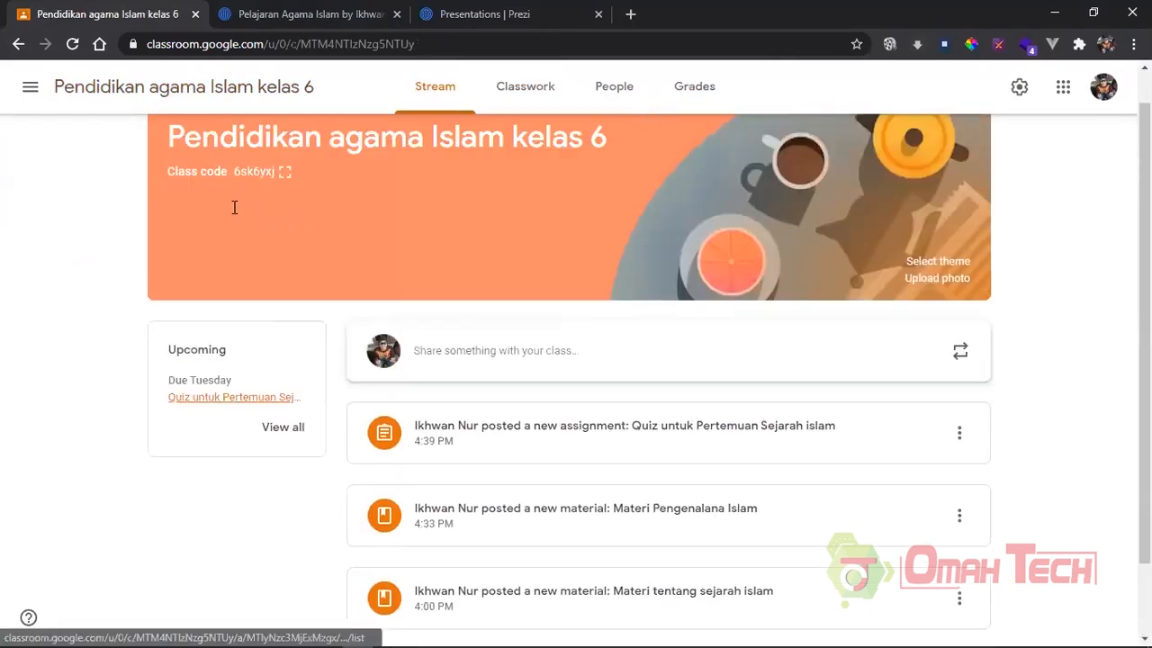
pyautogui.moveTo(230, 209); pyautogui.dragTo(281, 212)
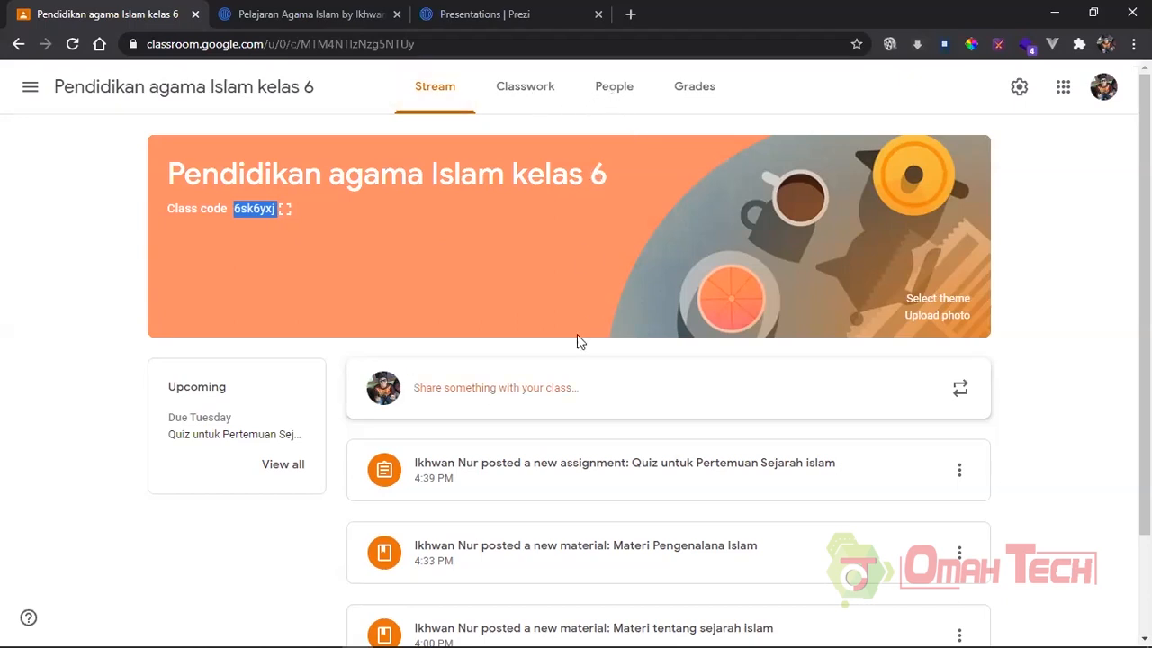
pyautogui.click(614, 86)
pyautogui.click(285, 421)
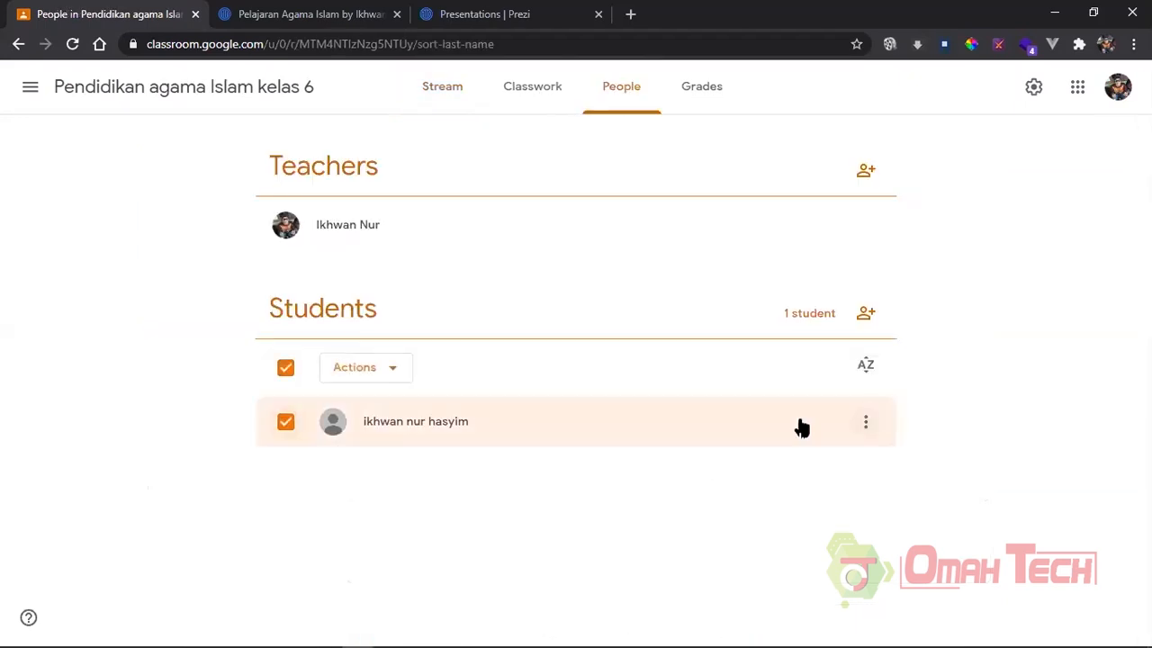
pyautogui.click(286, 422)
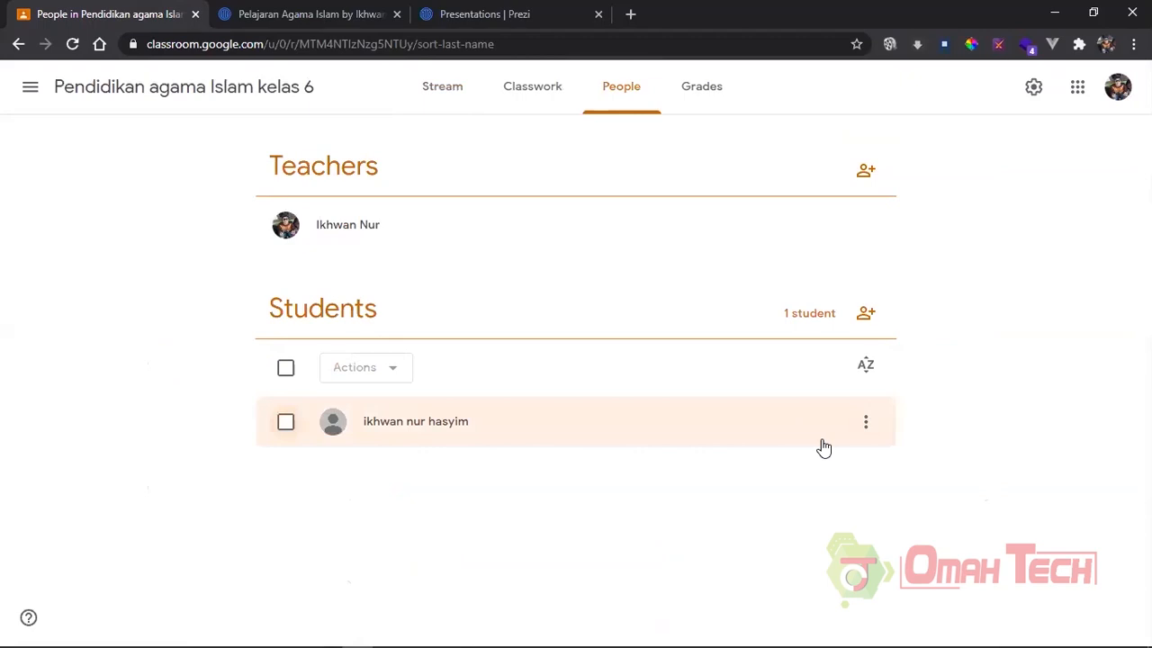